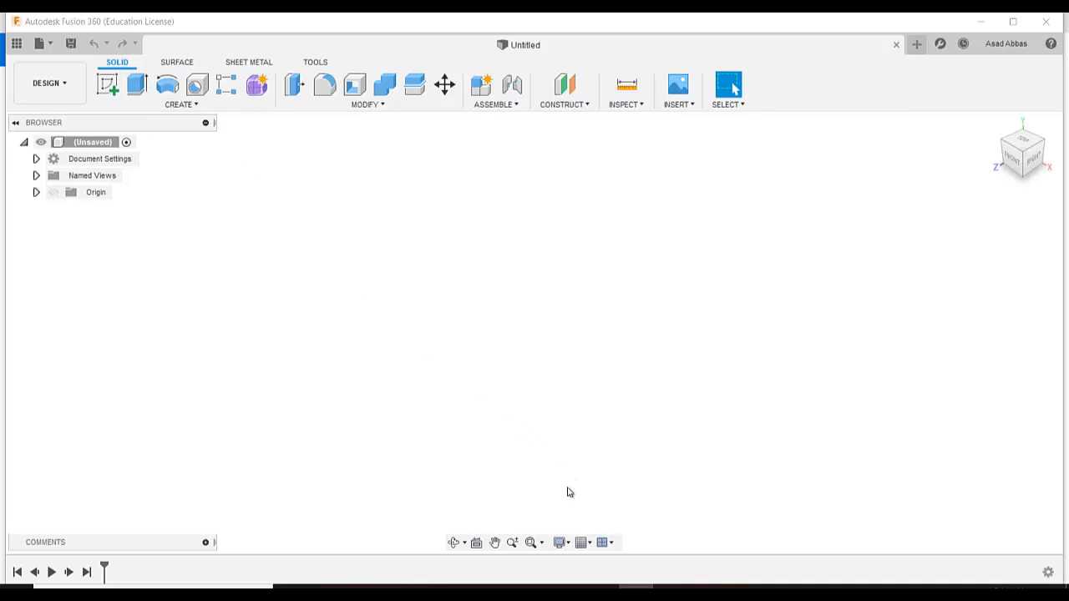
Step: Examine the reference part picture in Snipping Tool, temporarily highlighting the ring, its hole and the open slot, and erase the marks
click(568, 588)
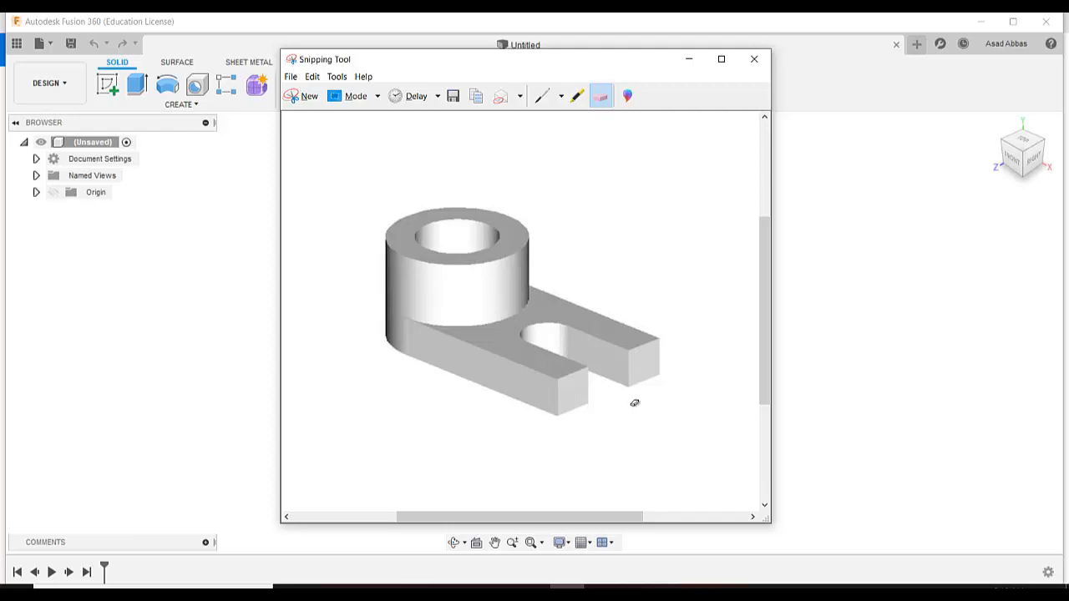
click(576, 96)
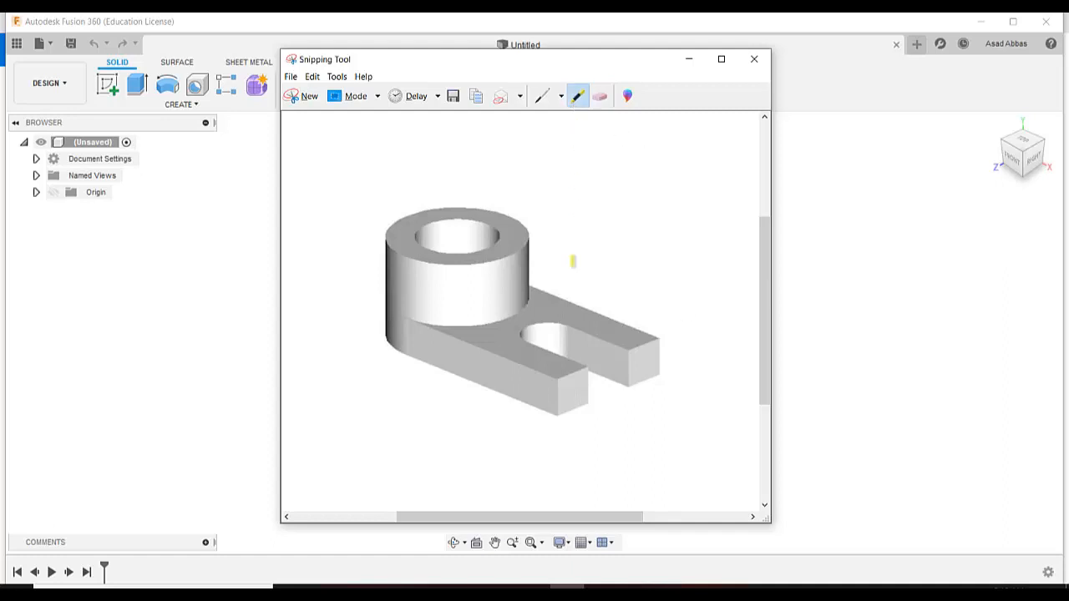
mouse_move(545, 307)
mouse_down()
mouse_move(607, 333)
mouse_move(572, 375)
mouse_move(489, 336)
mouse_move(571, 294)
mouse_up()
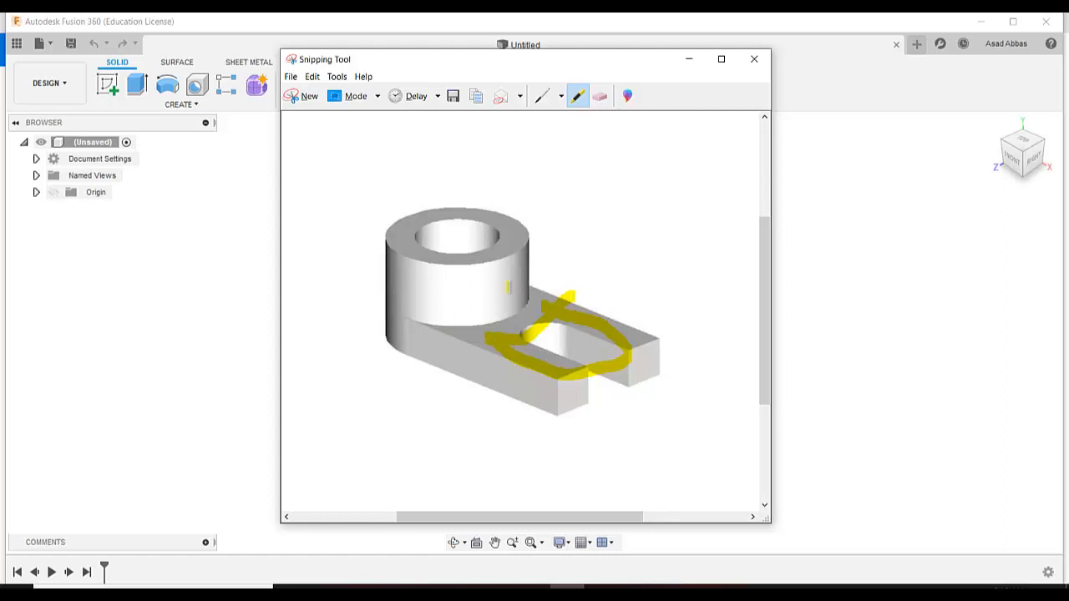
mouse_move(535, 240)
mouse_down()
mouse_move(504, 205)
mouse_move(382, 242)
mouse_move(459, 283)
mouse_move(536, 250)
mouse_move(535, 238)
mouse_move(456, 238)
mouse_up()
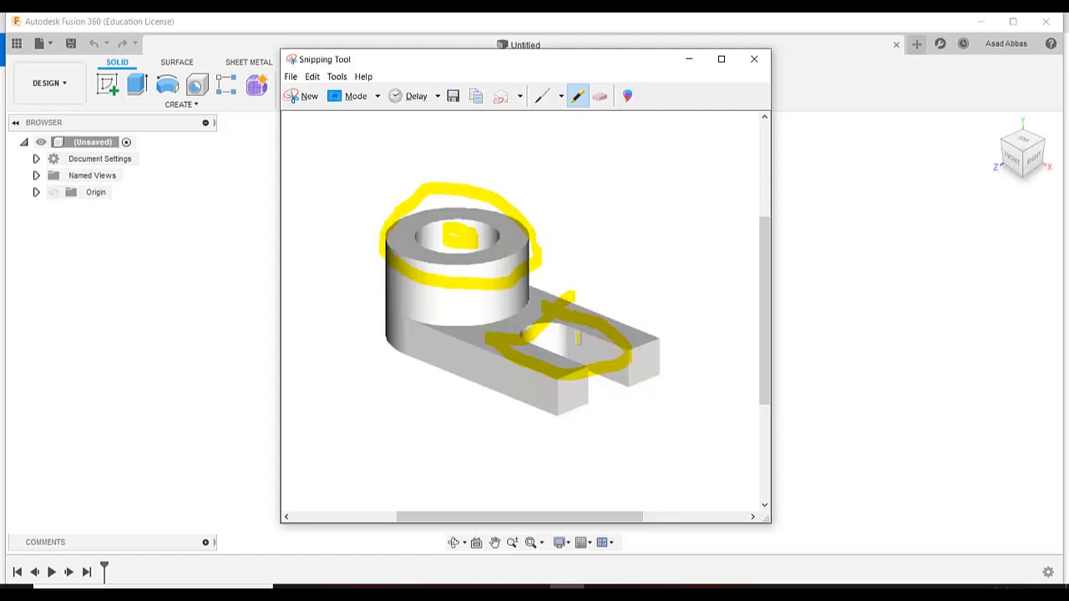
drag(542, 331, 615, 399)
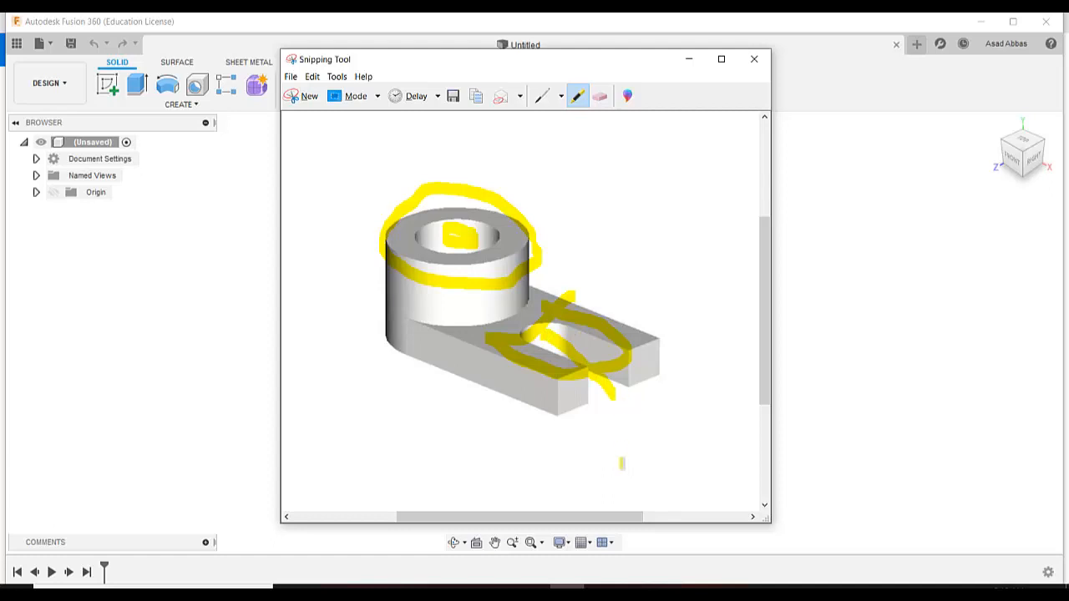
click(601, 96)
drag(490, 186, 456, 272)
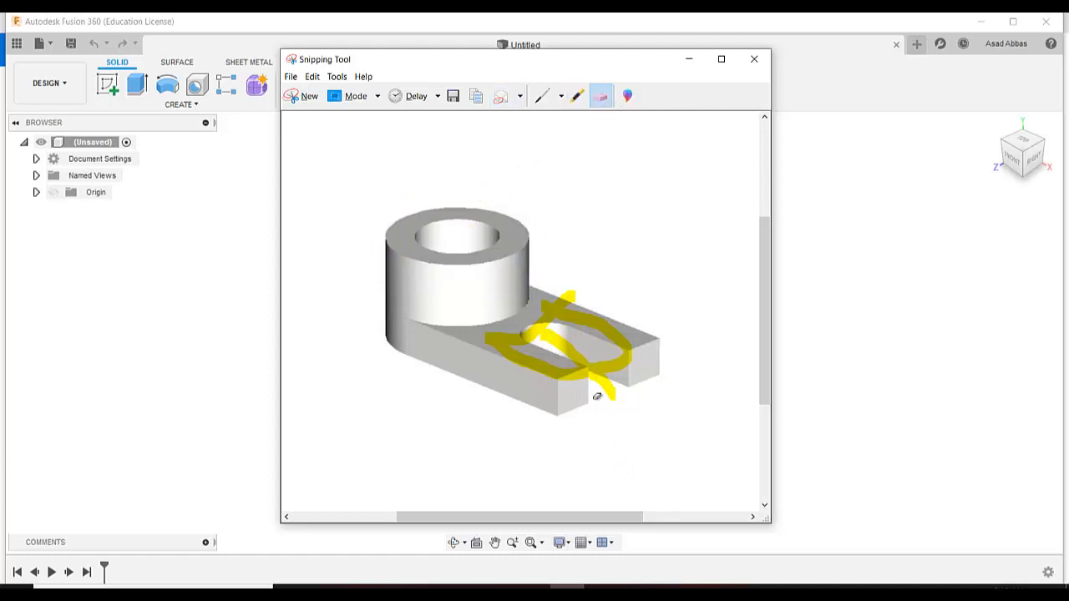
drag(597, 396, 582, 380)
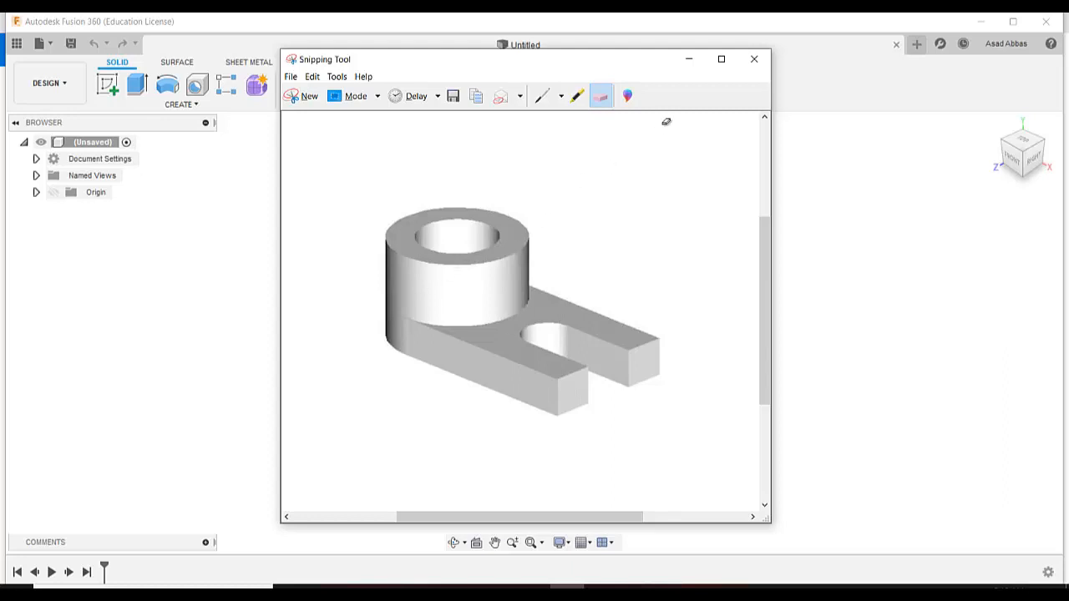
click(689, 63)
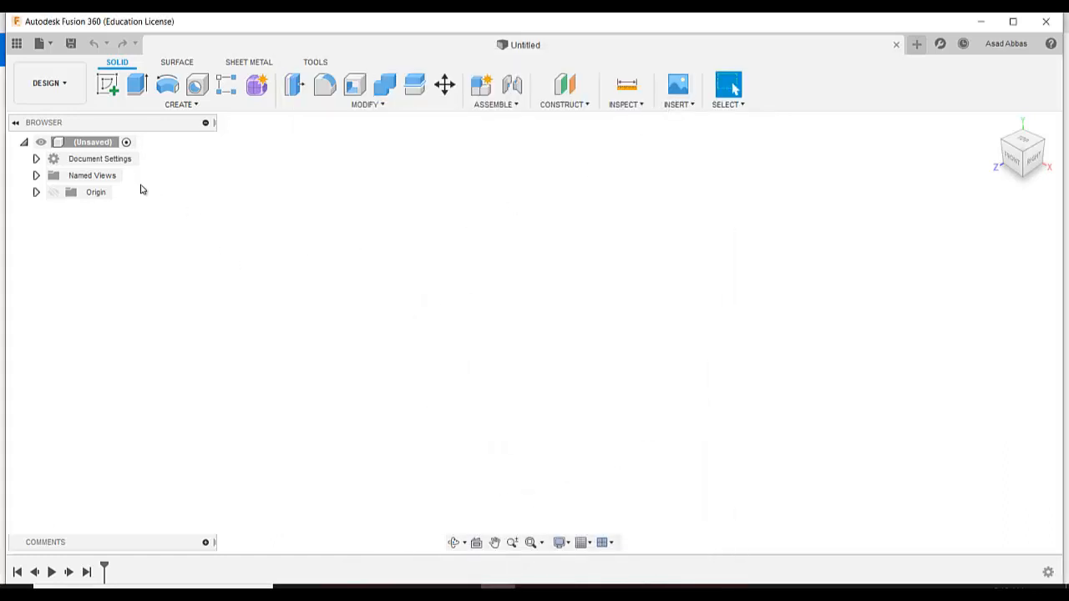
Step: Check the document units and start a new sketch on the horizontal origin plane
click(36, 159)
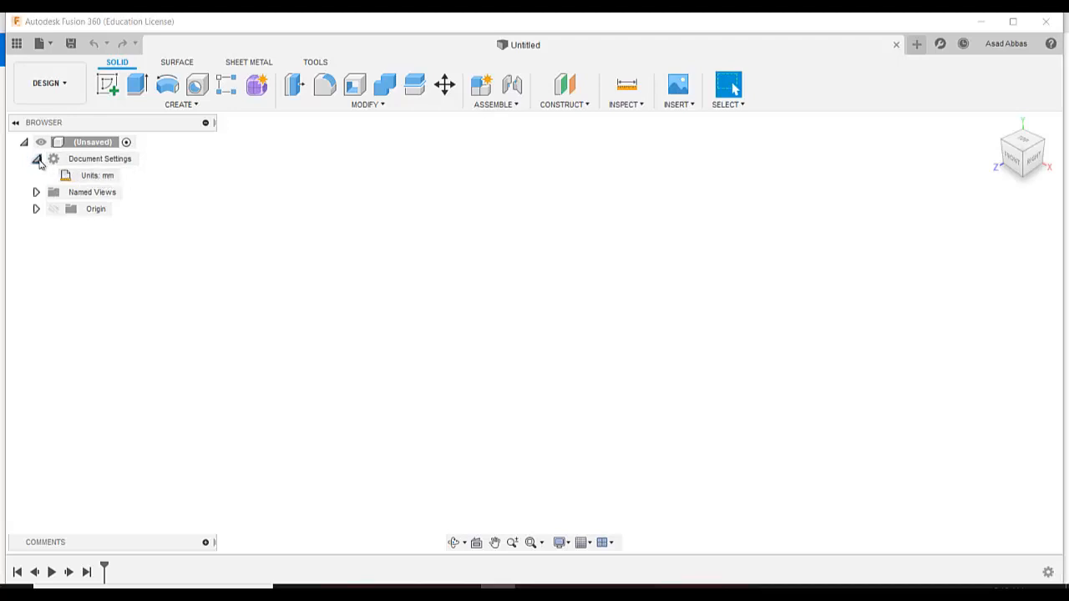
click(37, 160)
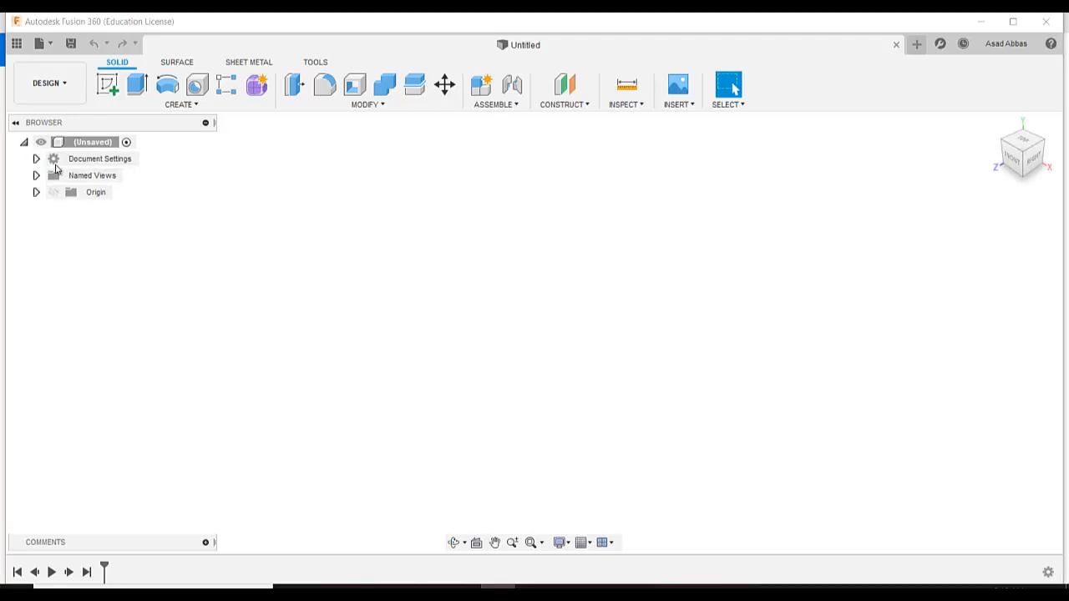
click(108, 89)
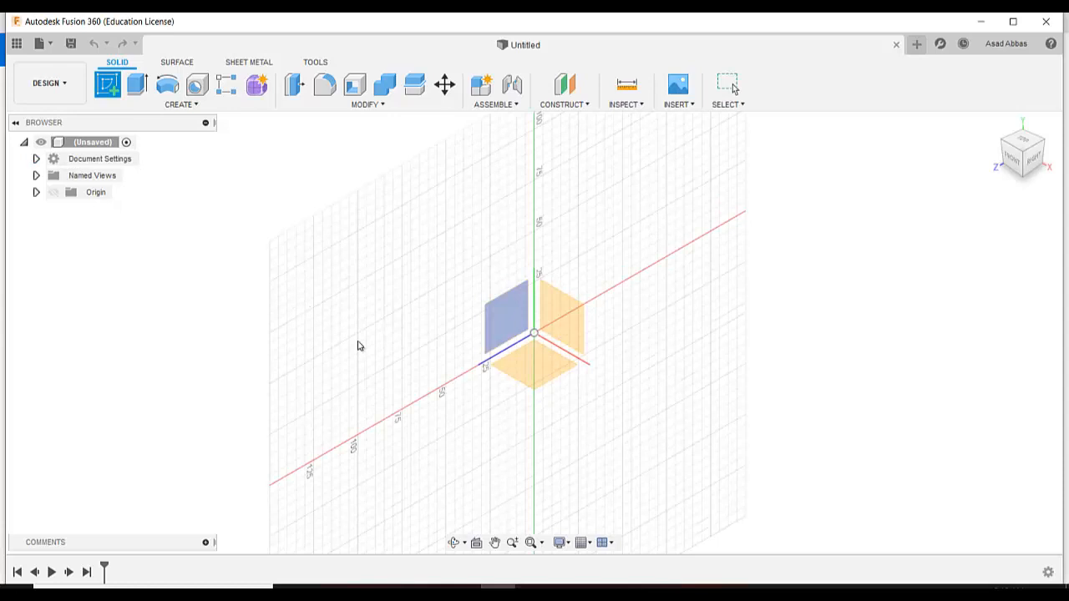
click(567, 587)
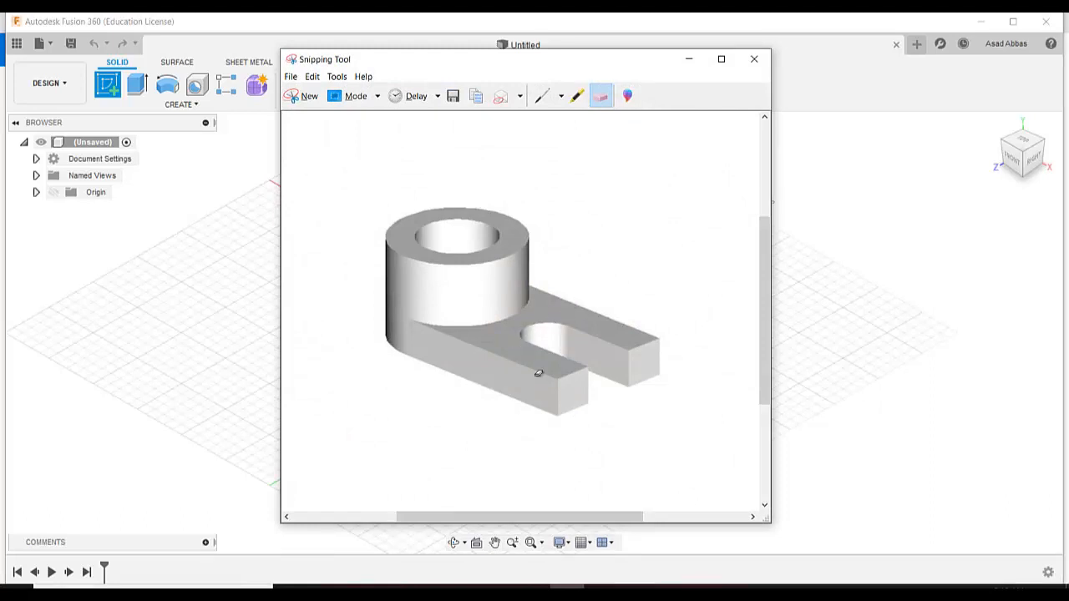
click(567, 587)
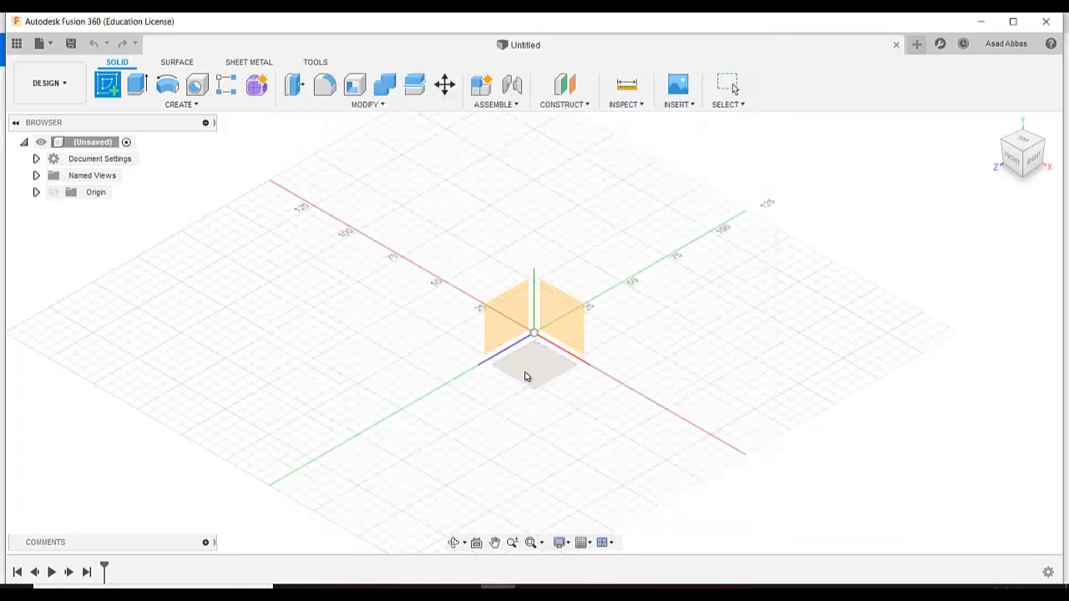
click(525, 377)
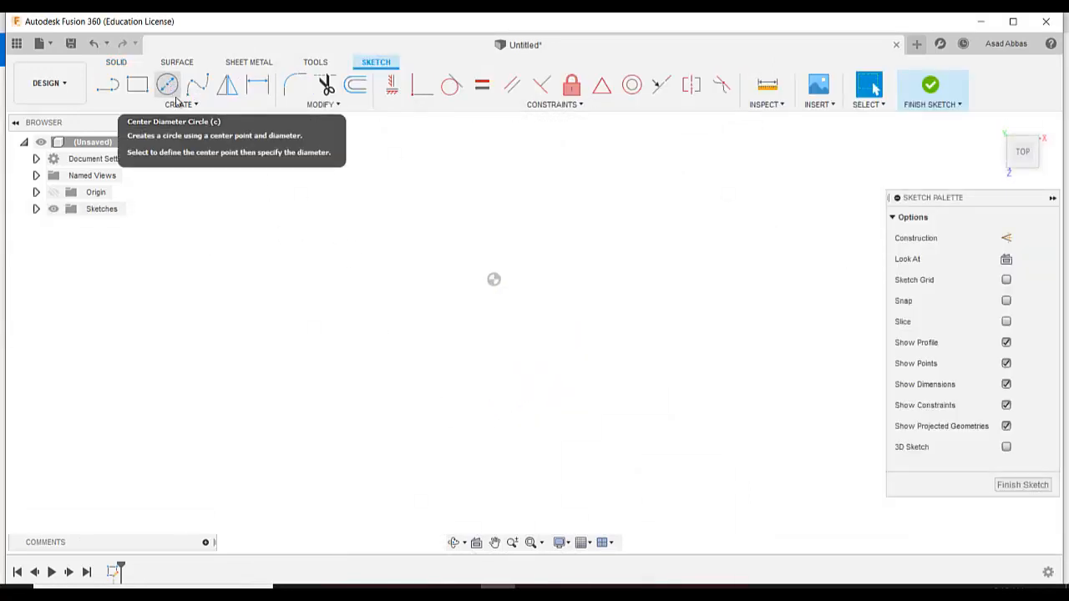
Step: Sketch a center diameter circle about 62.6 mm across, centred on the origin
click(185, 105)
mouse_move(189, 158)
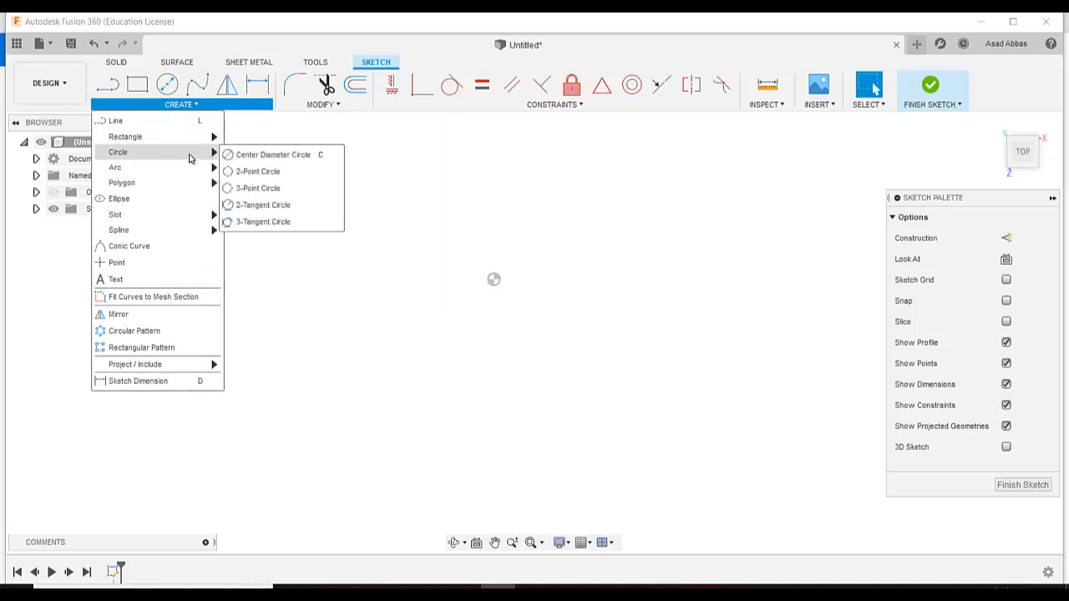
click(249, 155)
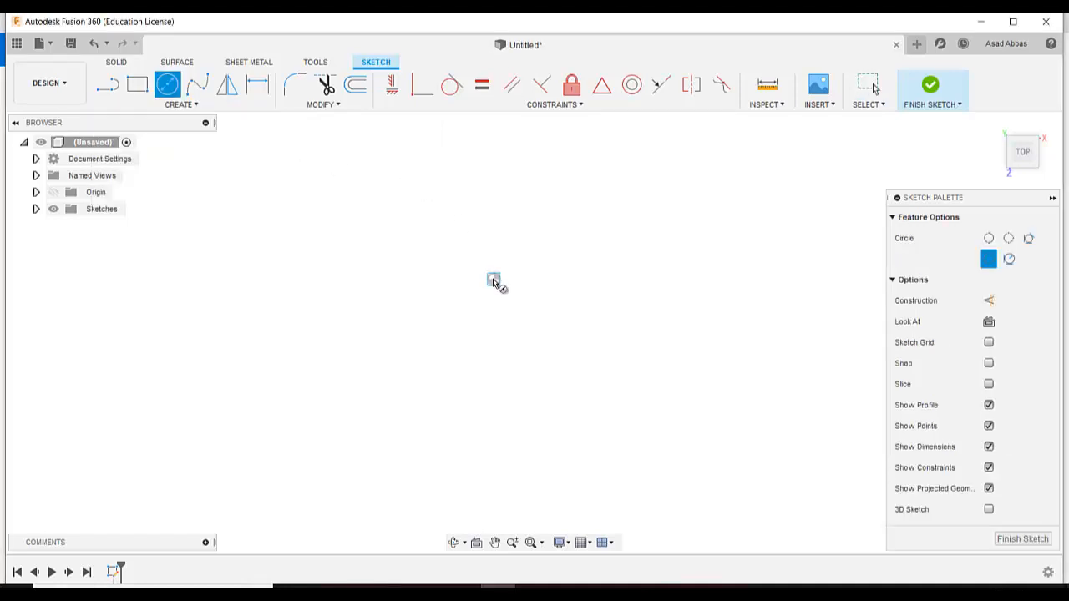
click(493, 279)
click(512, 203)
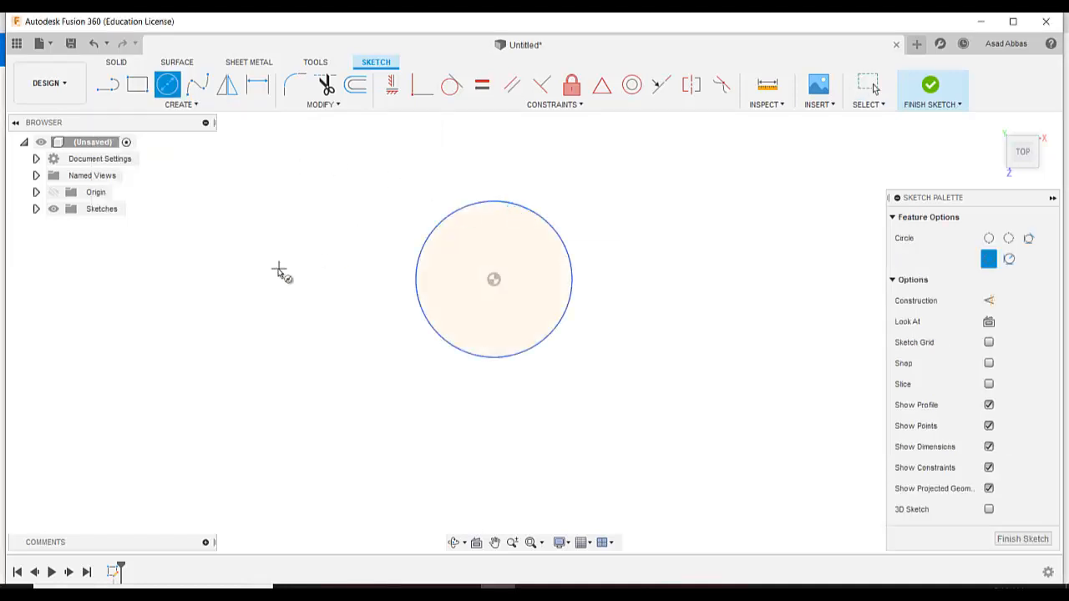
Step: Dimension the circle's diameter at 40 mm
click(189, 114)
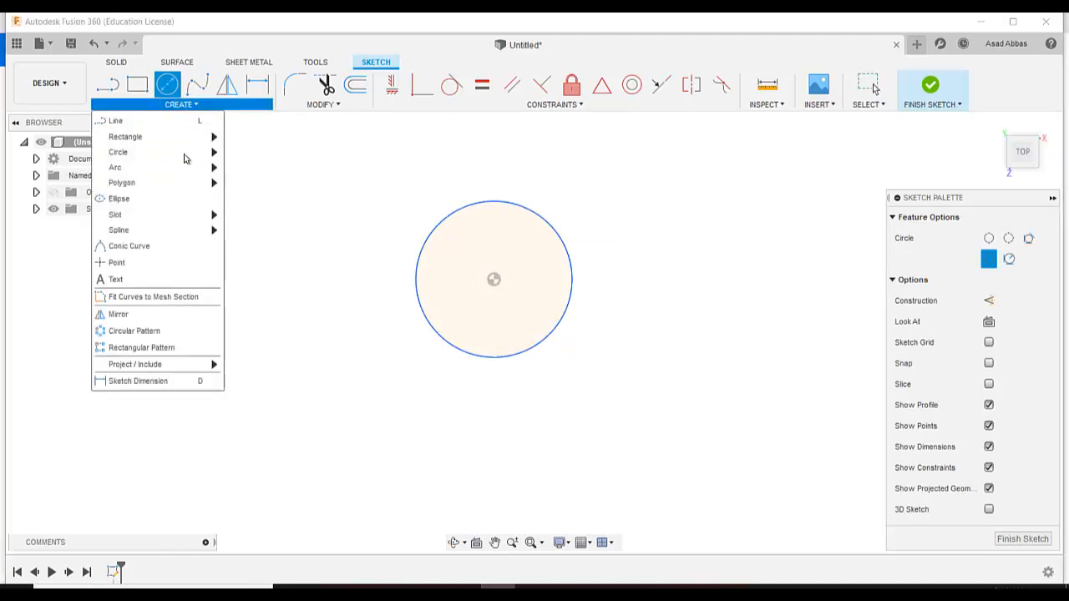
click(158, 382)
click(444, 346)
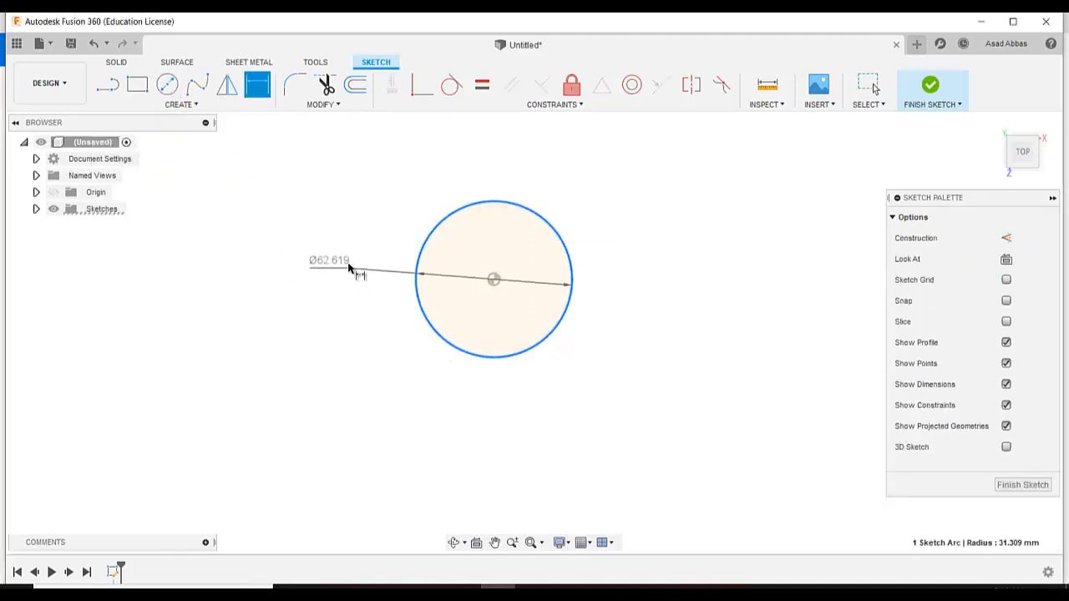
click(341, 325)
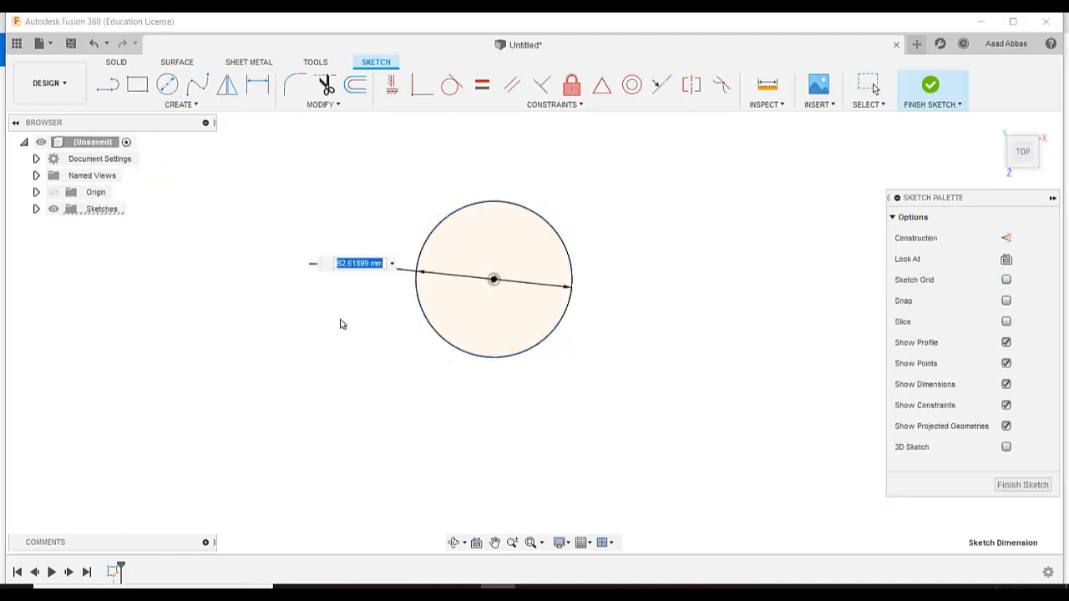
text(40)
key(Return)
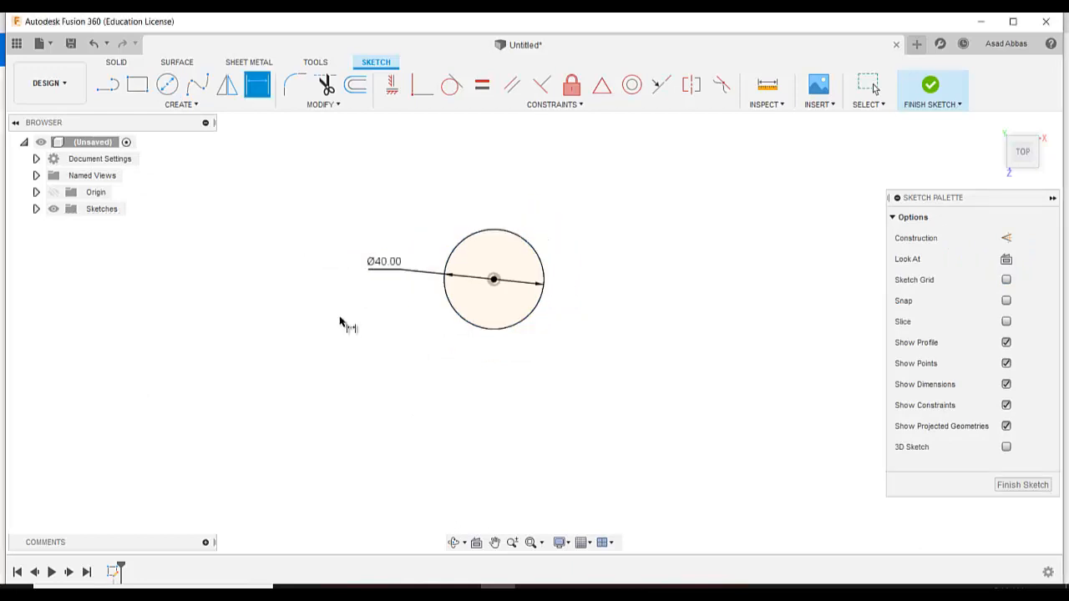
Step: Change the circle's diameter dimension to 80 mm
scroll(605, 277, up, 1)
scroll(605, 277, up, 1)
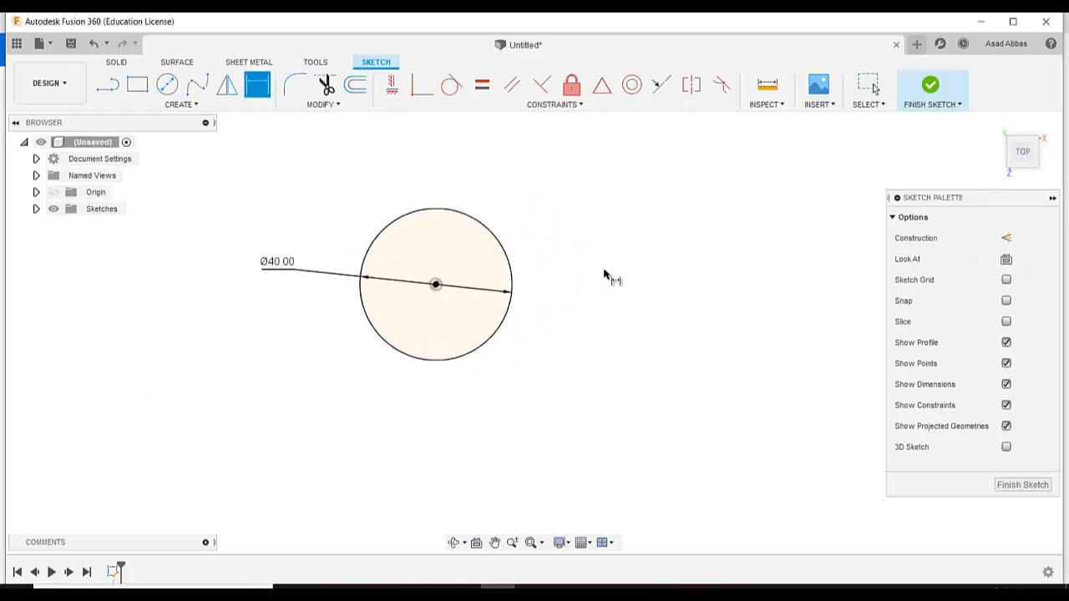
double_click(278, 259)
text(80)
key(Return)
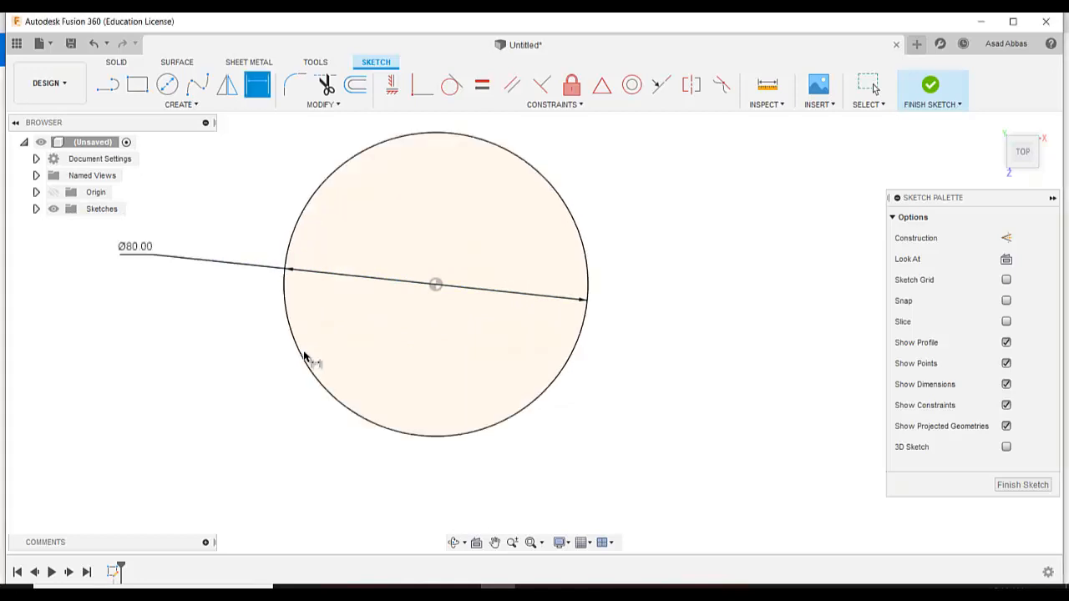
Step: Draw two separate horizontal lines extending to the right, one just above the circle and one just below it
scroll(238, 408, down, 2)
scroll(187, 335, up, 1)
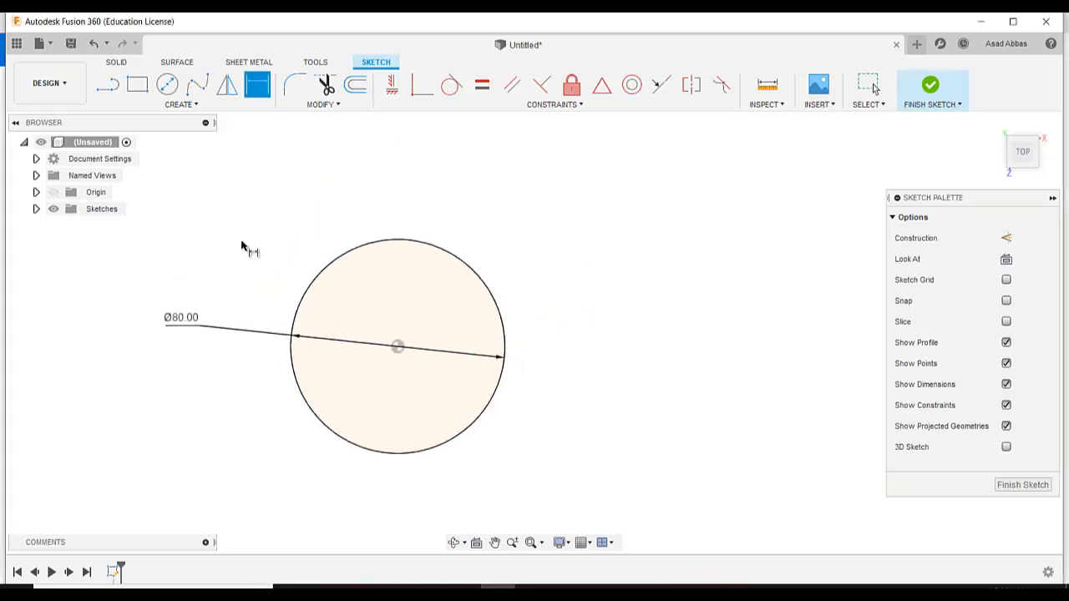
click(117, 86)
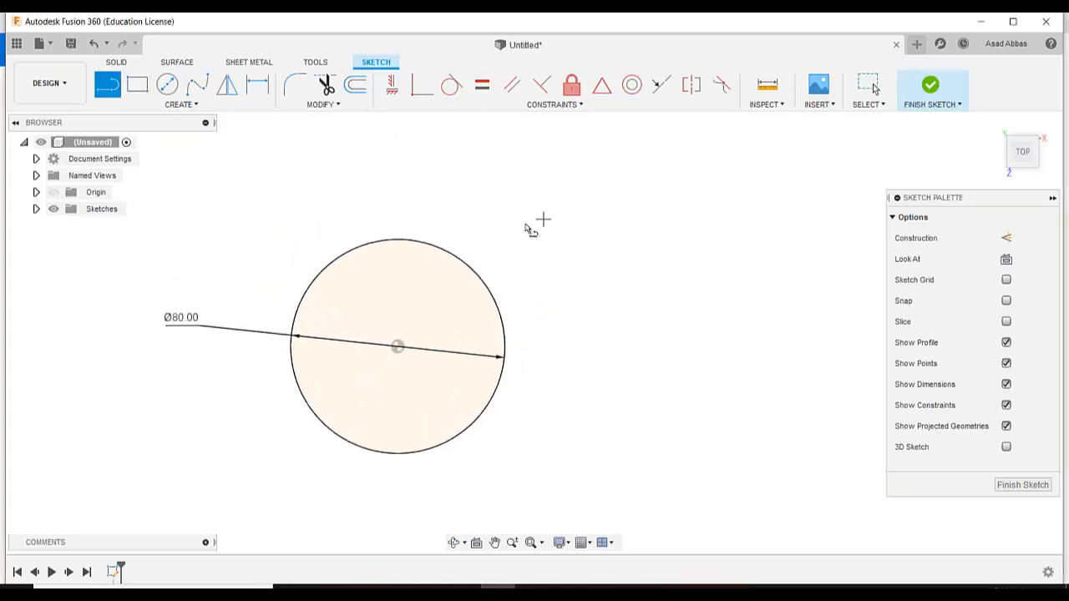
click(437, 219)
click(755, 219)
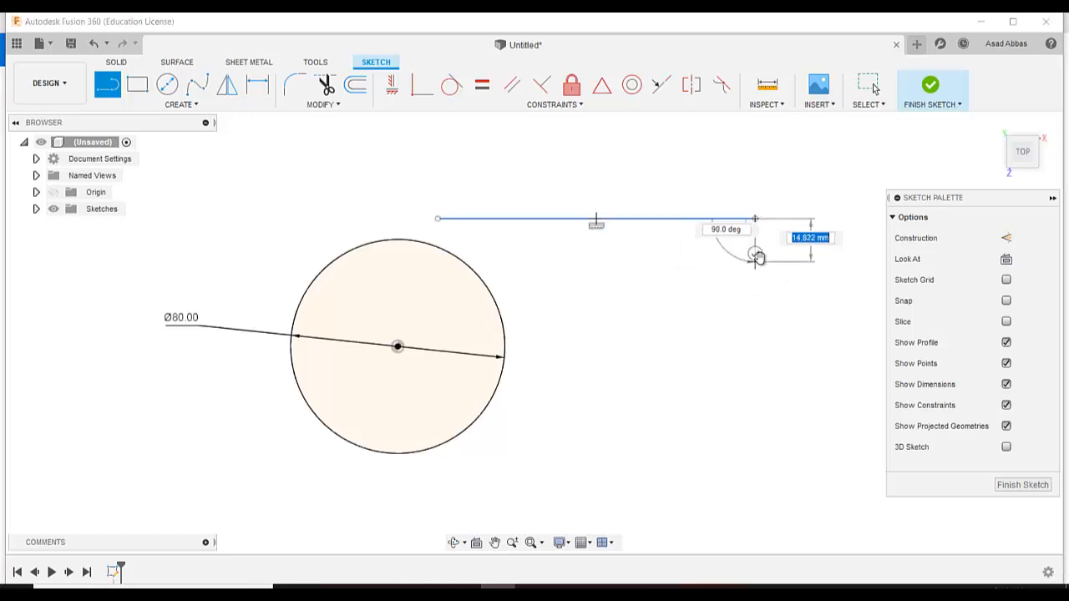
key(Escape)
click(429, 473)
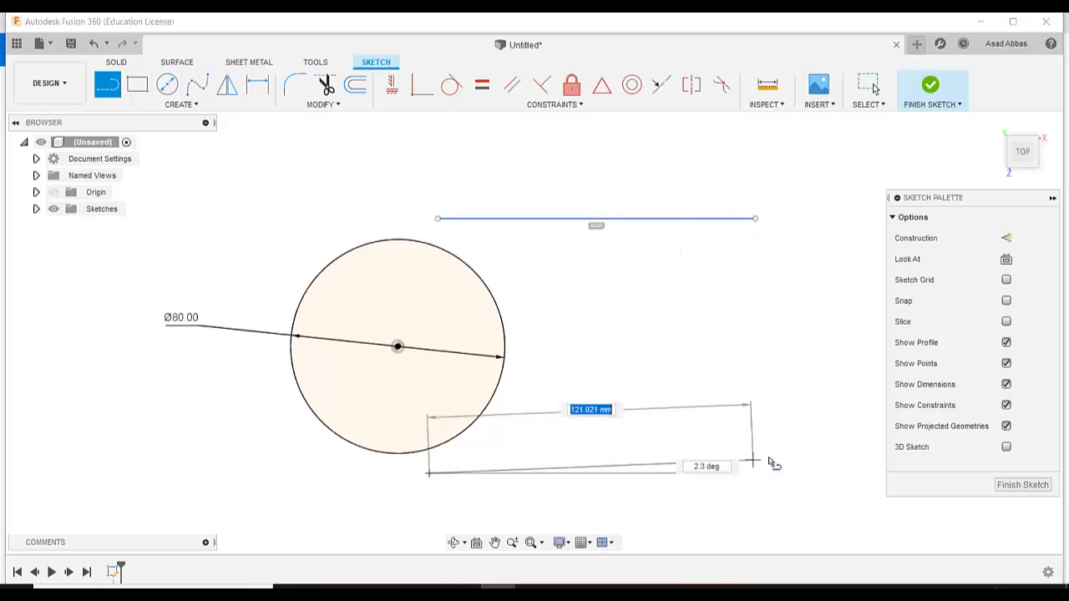
click(772, 474)
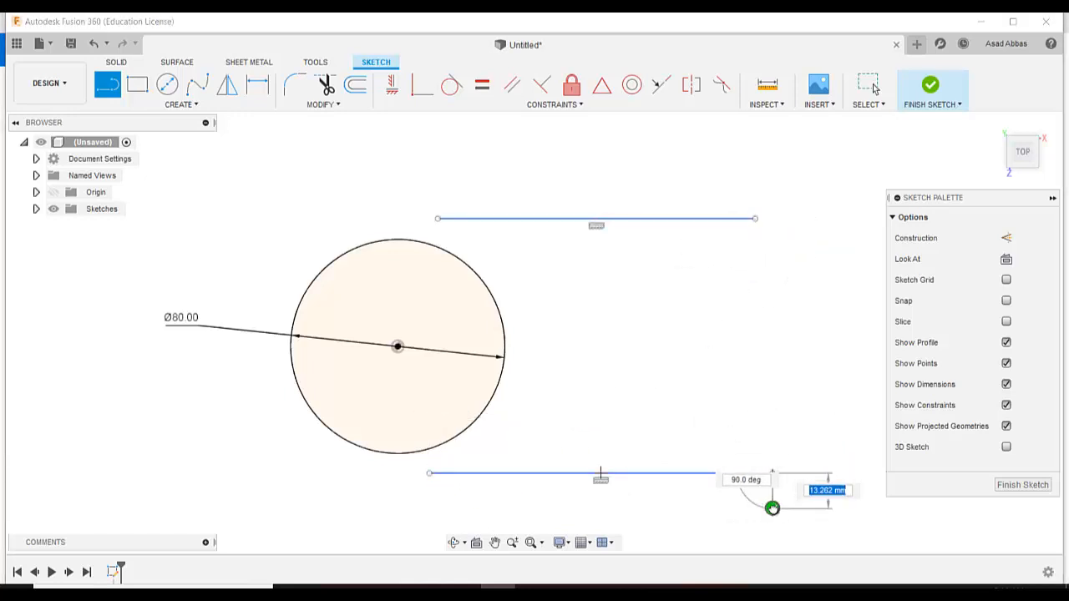
click(772, 507)
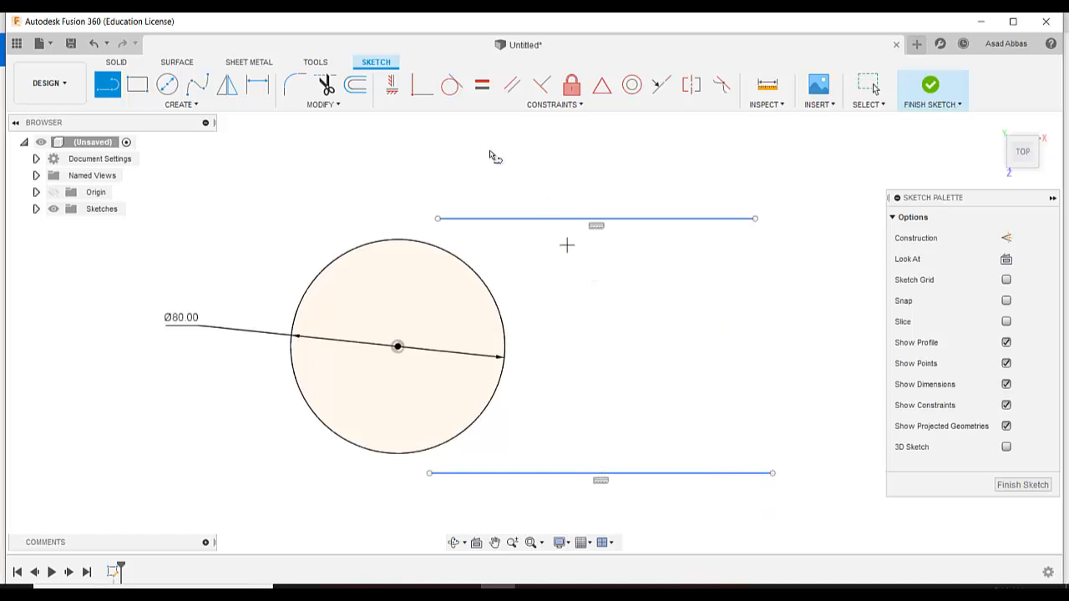
Step: Constrain both the upper and lower horizontal lines to be tangent to the circle
click(450, 87)
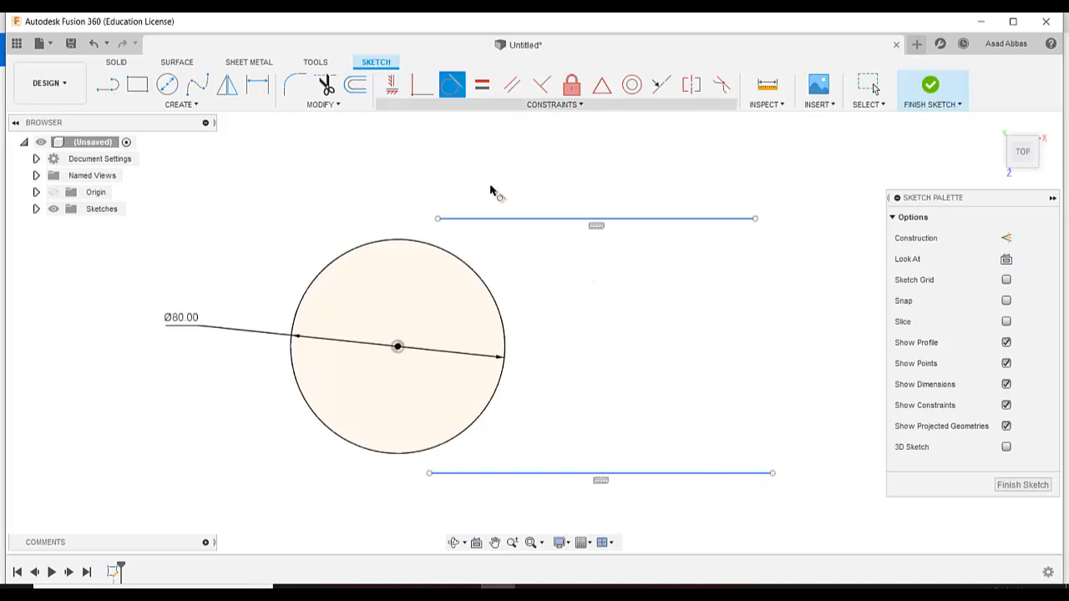
click(474, 220)
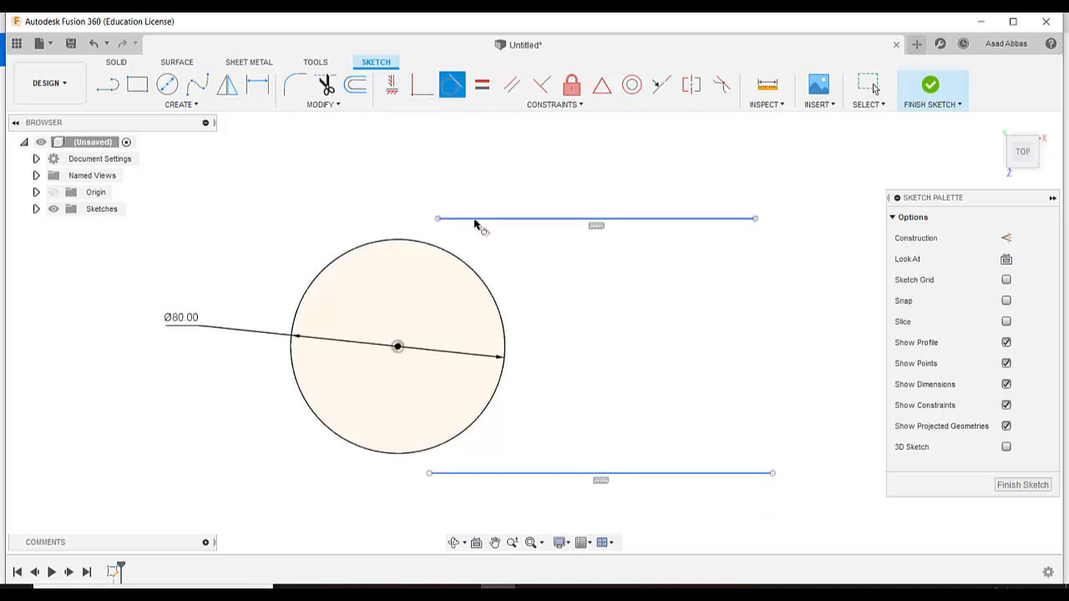
click(480, 276)
click(468, 430)
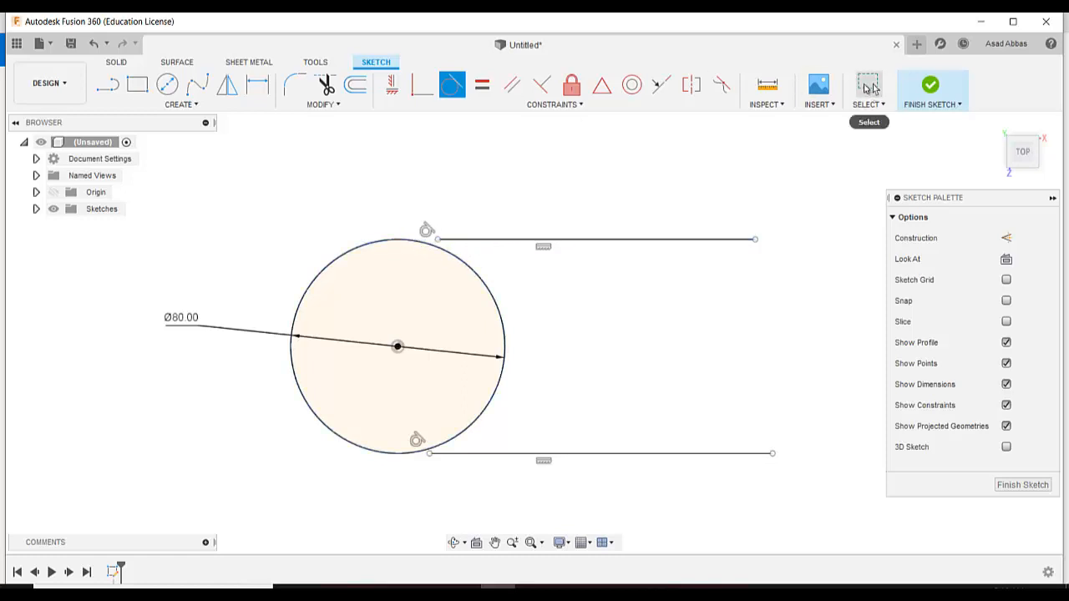
Step: Stretch the left endpoints of both tangent lines past the circle's left side, the upper one to about X -56.6 mm
click(871, 90)
drag(437, 241, 246, 238)
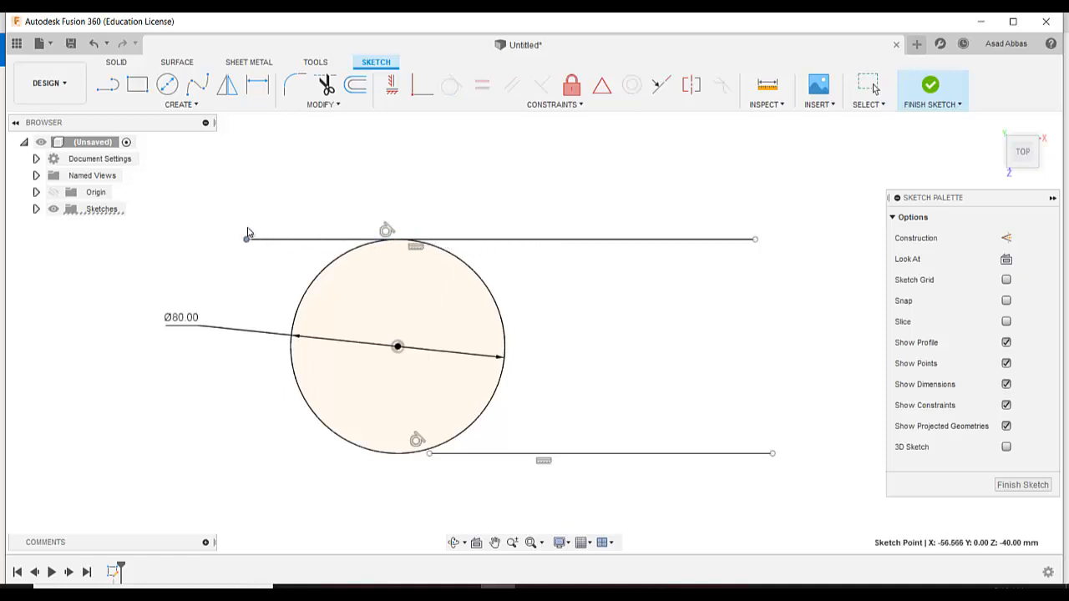
drag(430, 454, 243, 454)
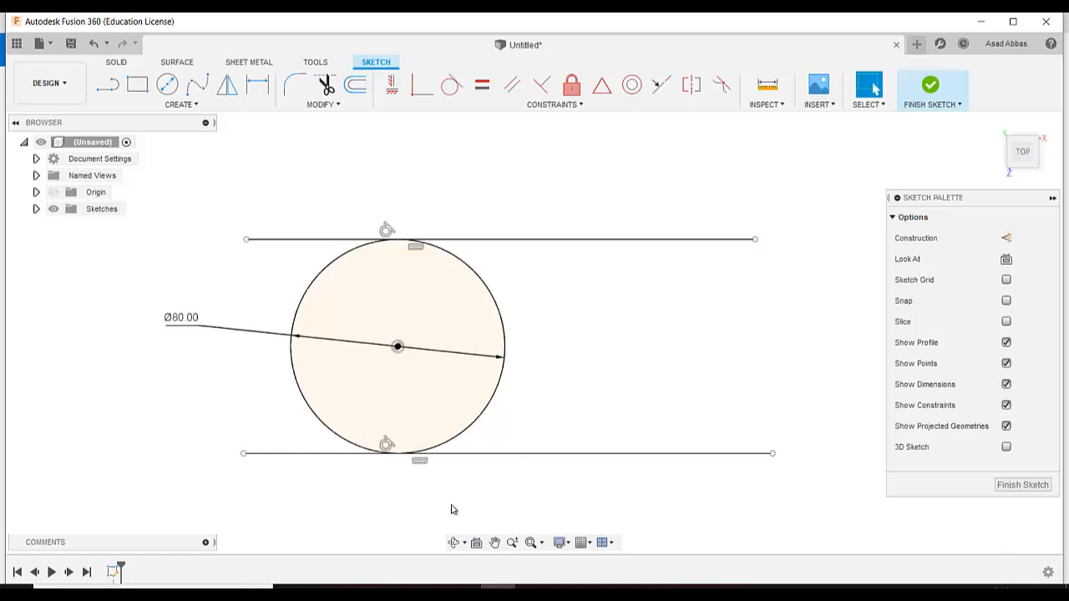
Step: Draw a vertical line 80 mm long from the upper tangent line down to the lower one, right of the circle
click(107, 84)
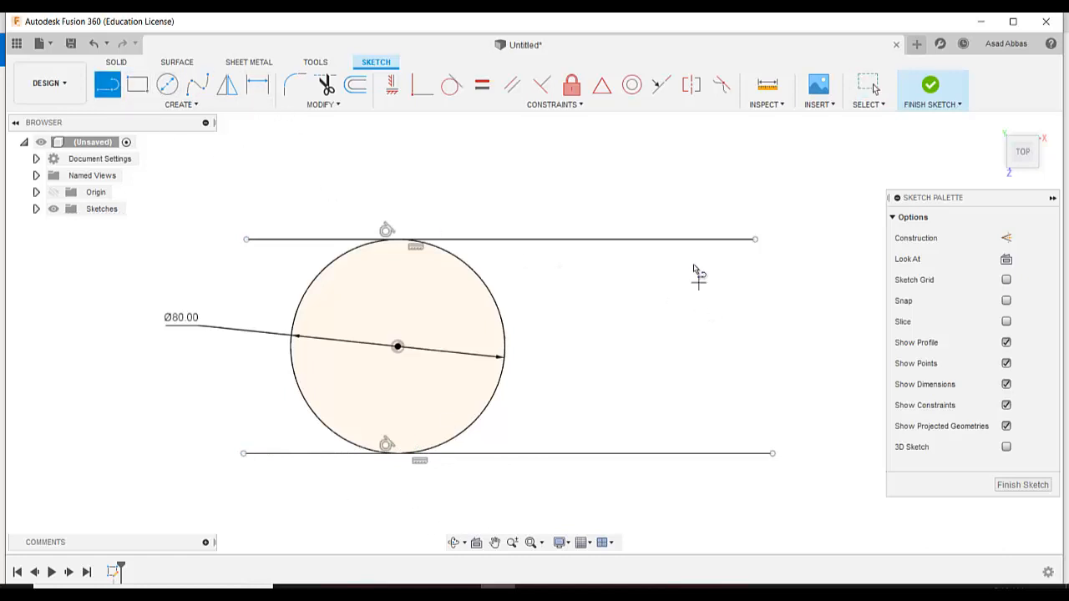
click(683, 239)
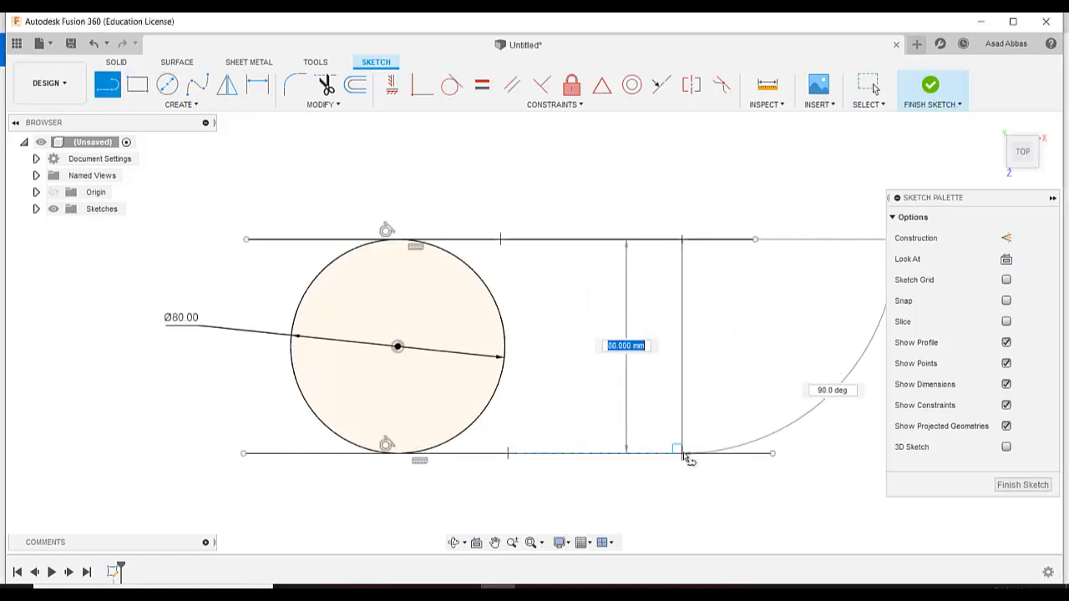
click(682, 453)
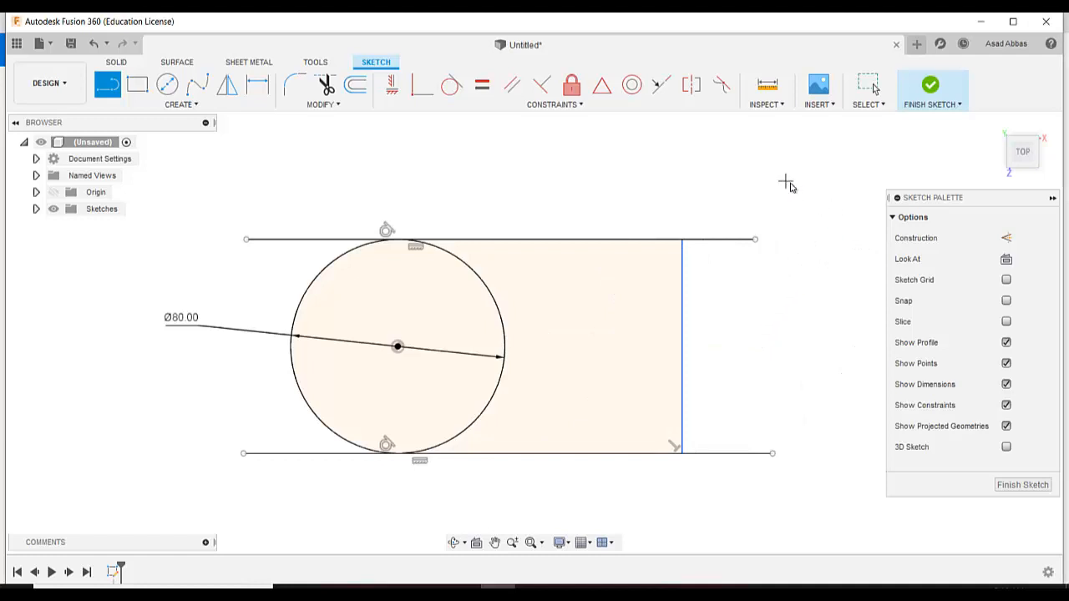
mouse_move(785, 181)
right_down()
mouse_move(839, 160)
mouse_move(865, 85)
right_up()
click(868, 88)
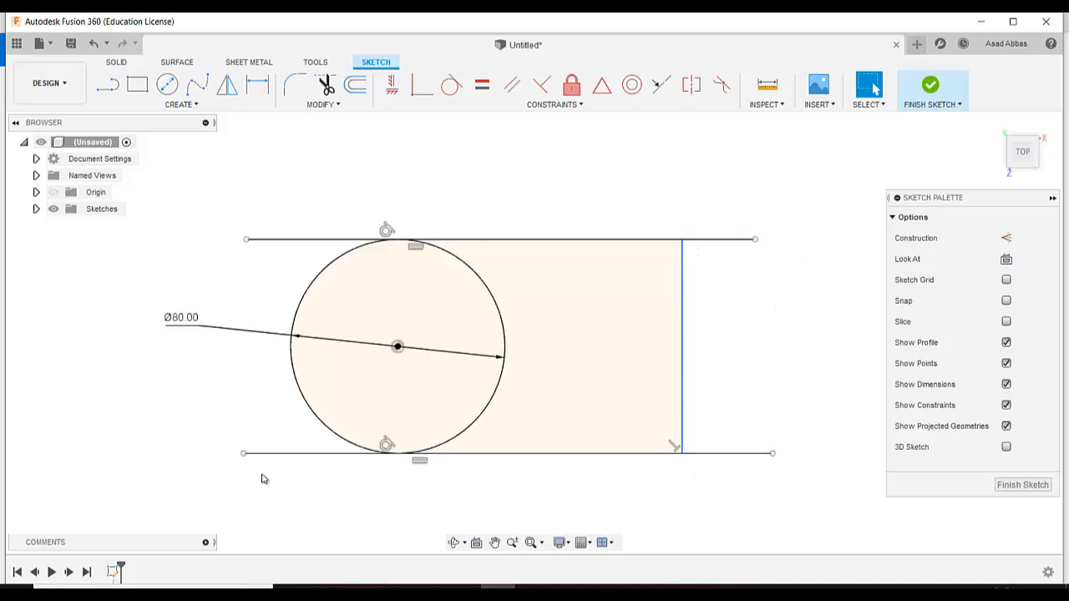
Step: Trim both tangent lines where they extend left past the circle's tangent points and right past the vertical line
click(311, 105)
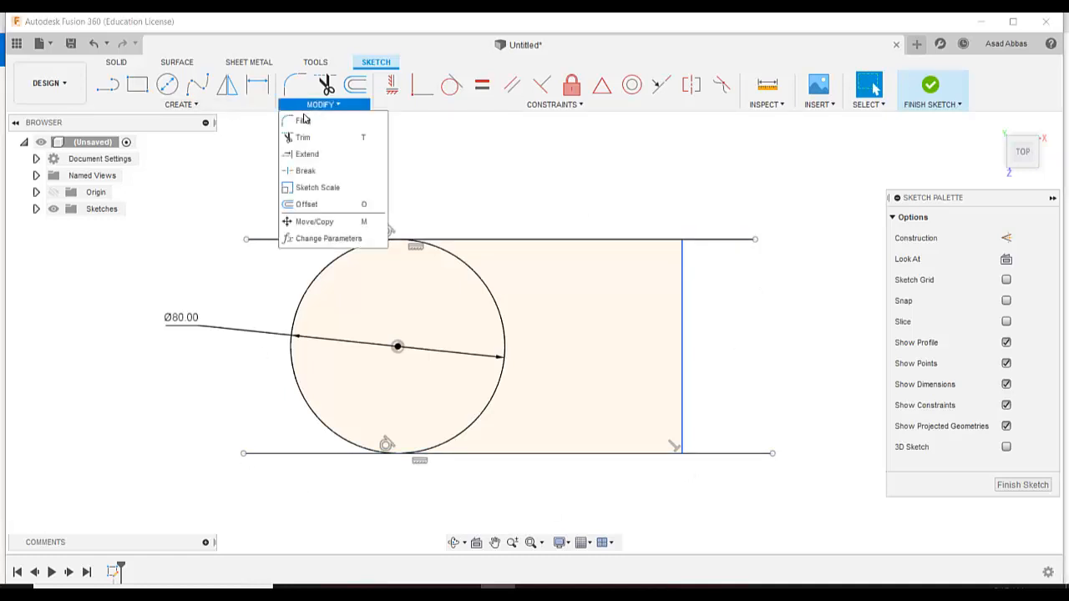
key(t)
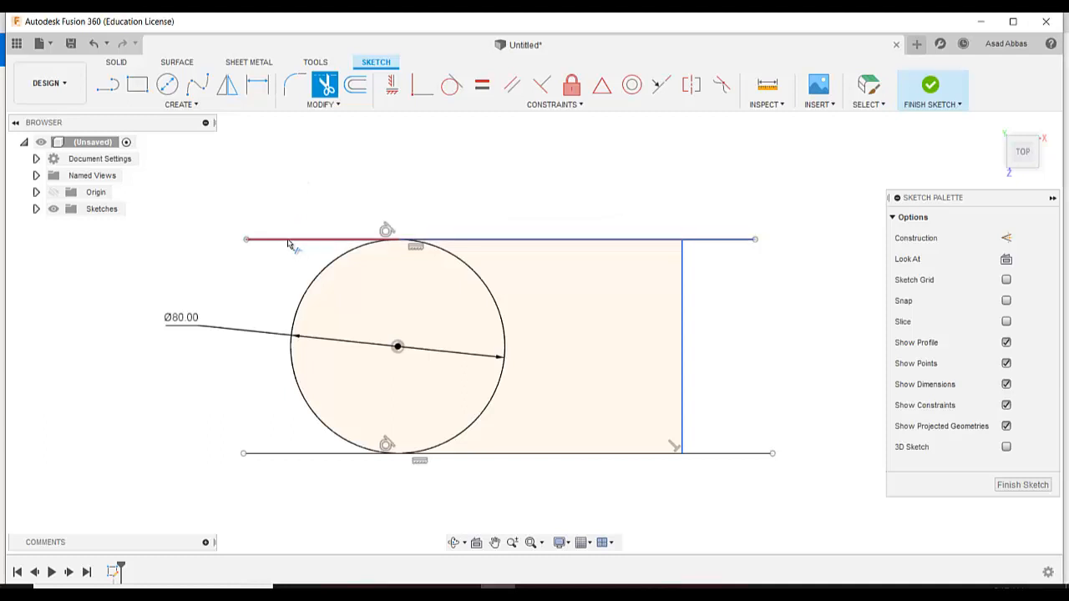
click(281, 456)
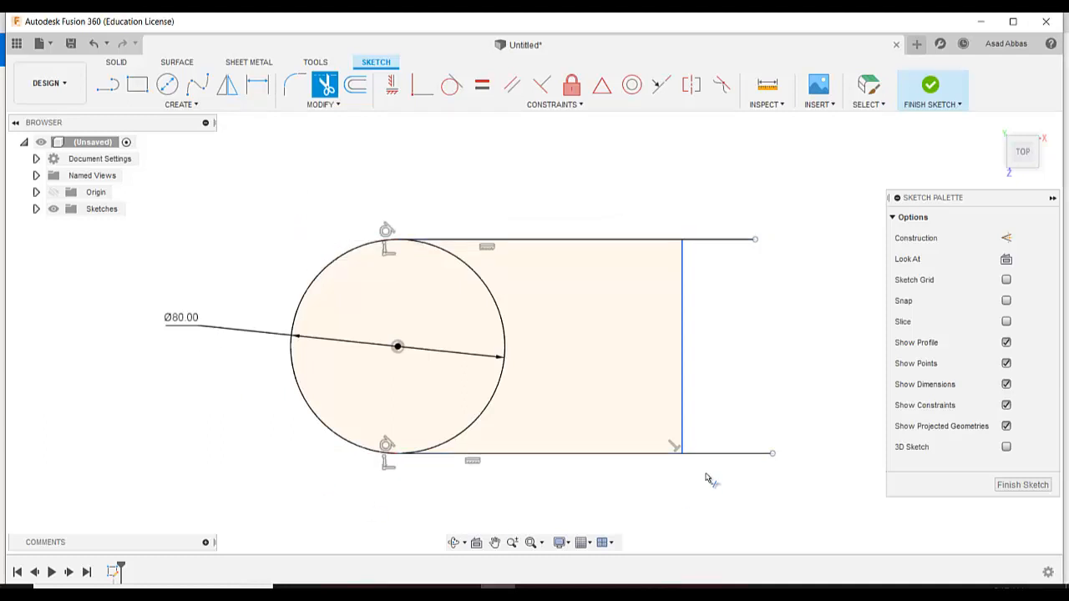
click(716, 460)
click(723, 242)
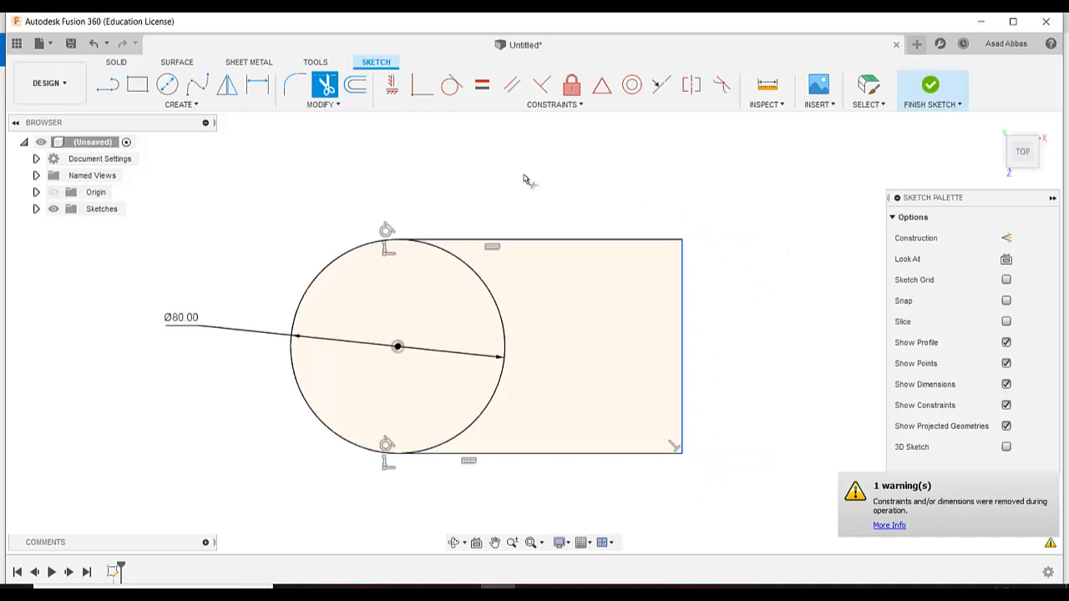
Step: Dimension the horizontal distance from the circle's center to the vertical end line as 120 mm
click(198, 105)
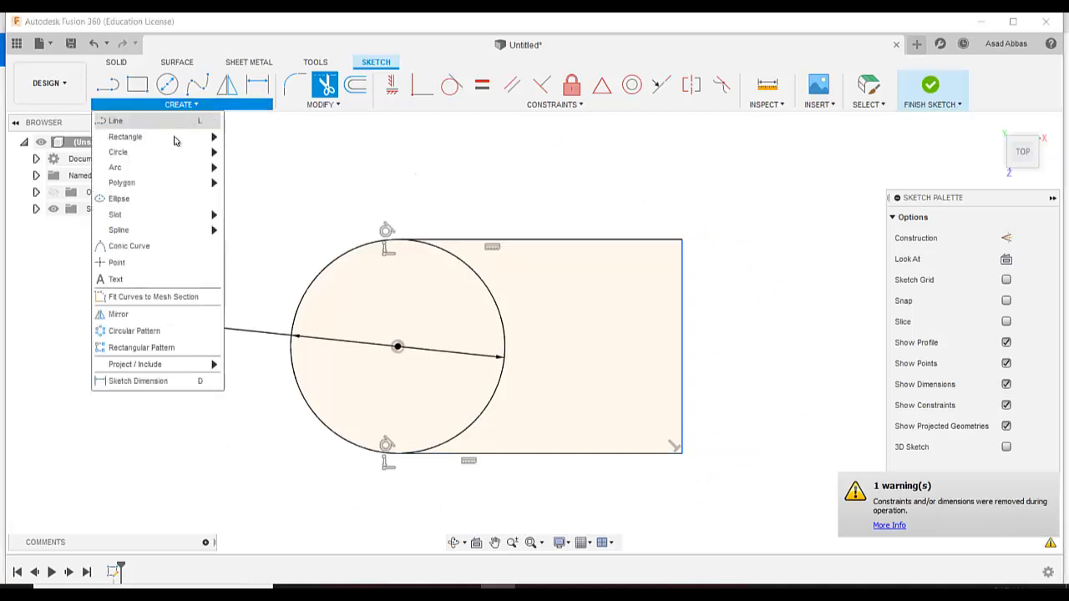
click(142, 381)
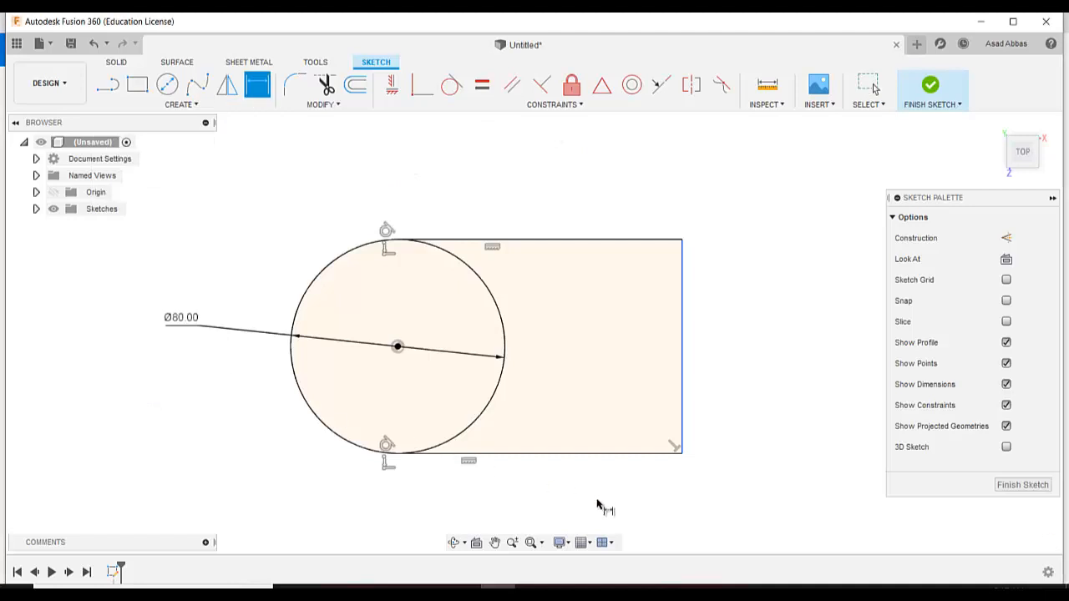
click(398, 347)
click(681, 322)
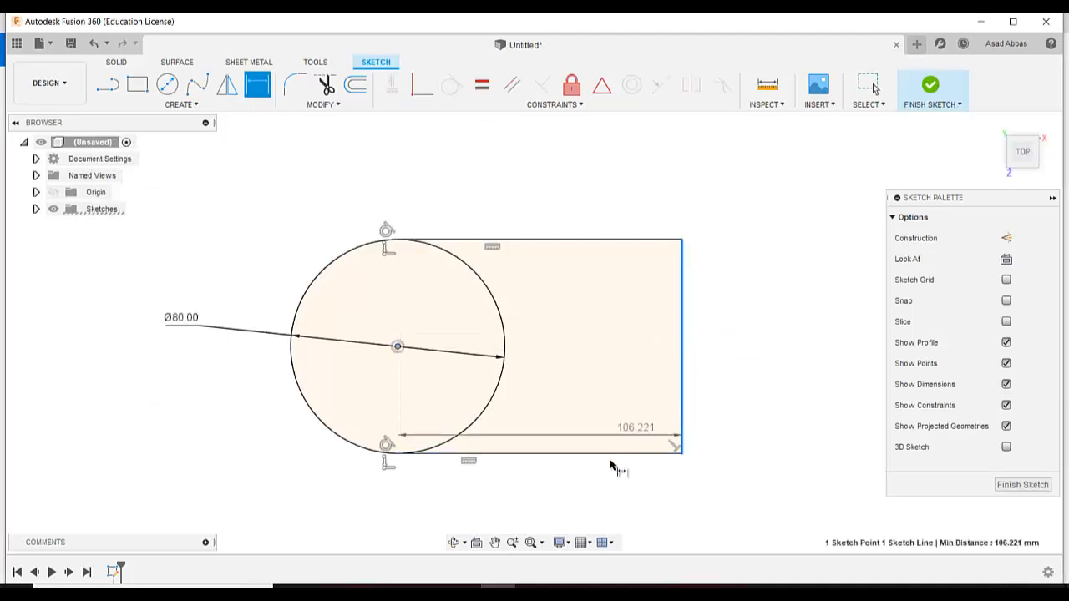
click(597, 503)
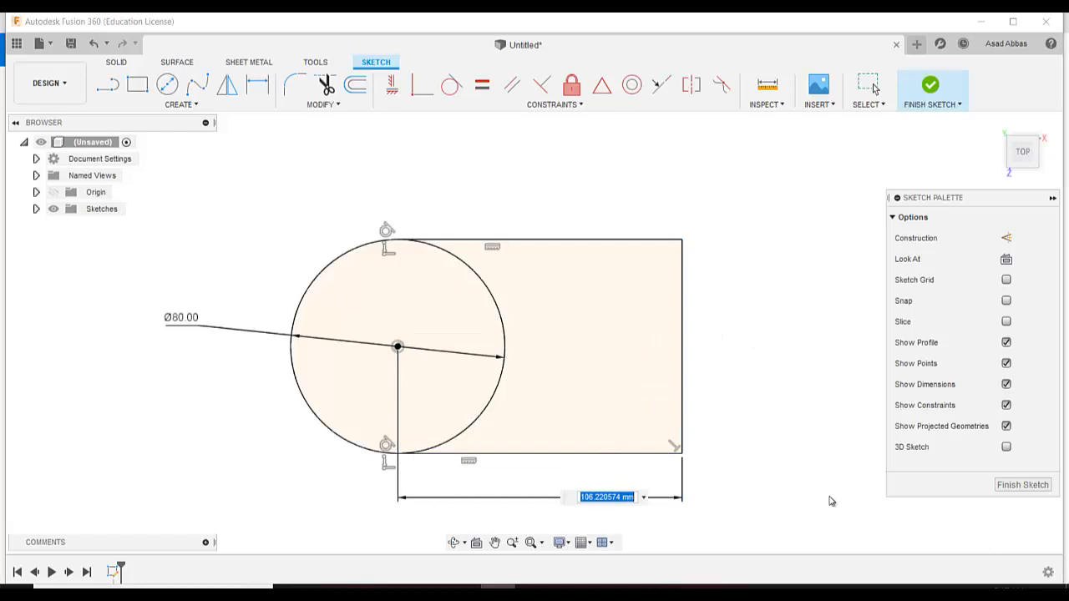
text(120)
key(Return)
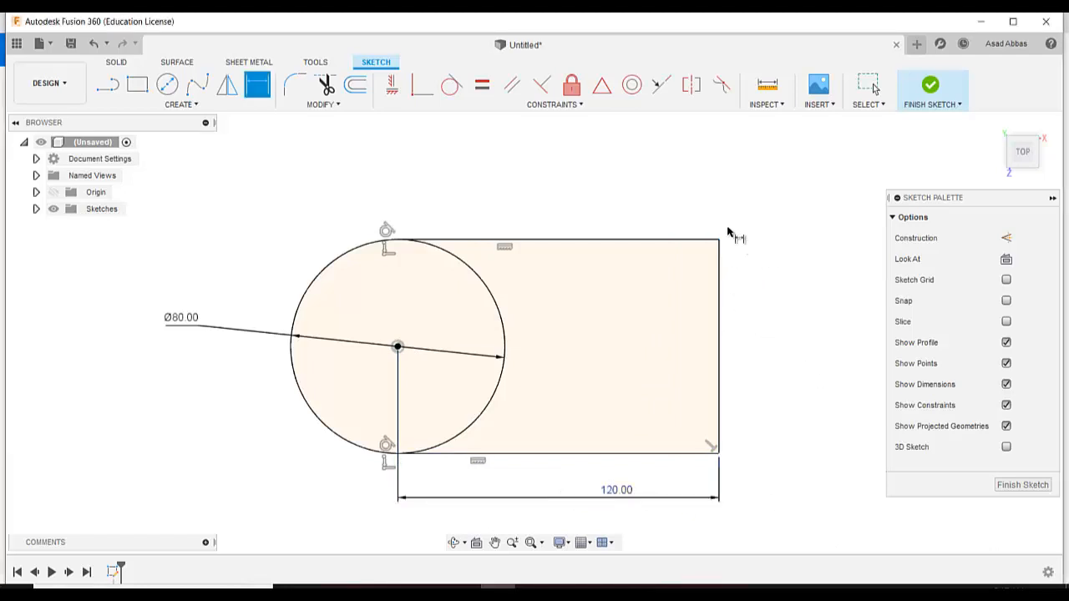
Step: Trim away the circle's right half inside the profile and finish the sketch
click(327, 104)
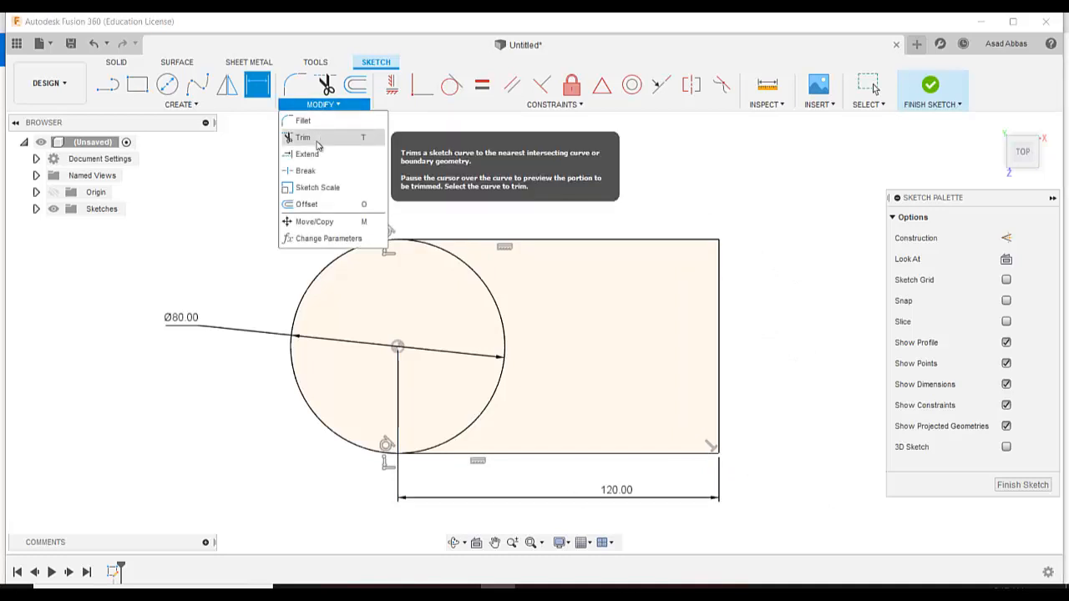
click(318, 139)
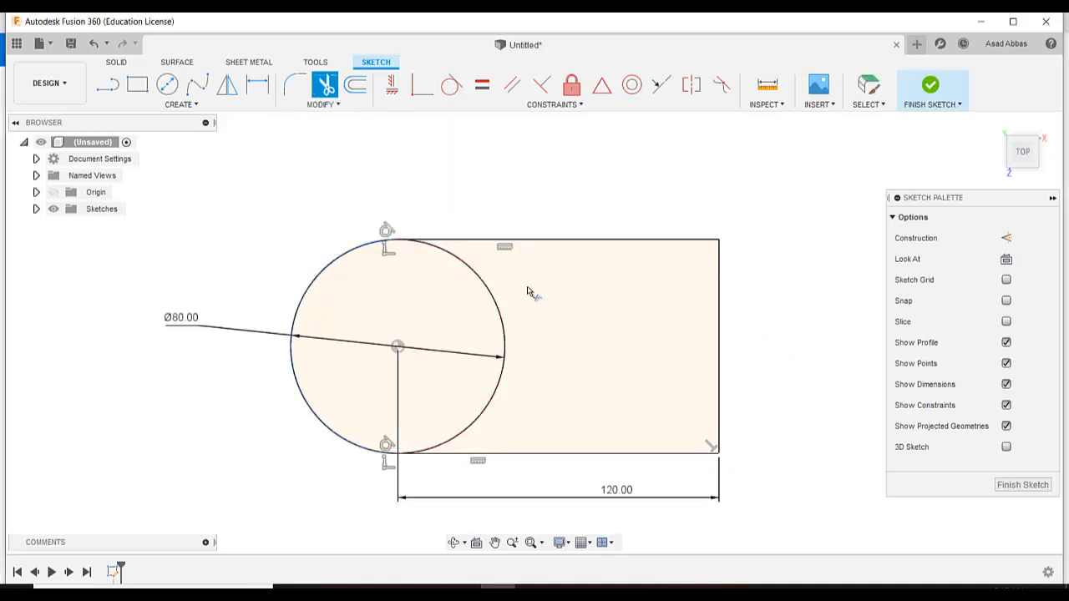
click(476, 256)
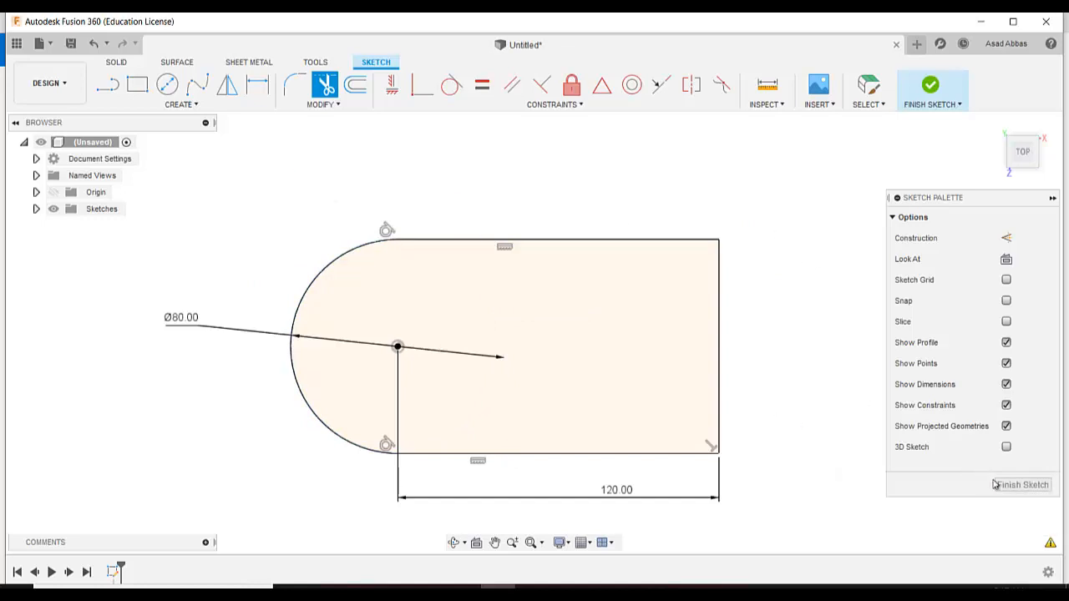
click(1017, 490)
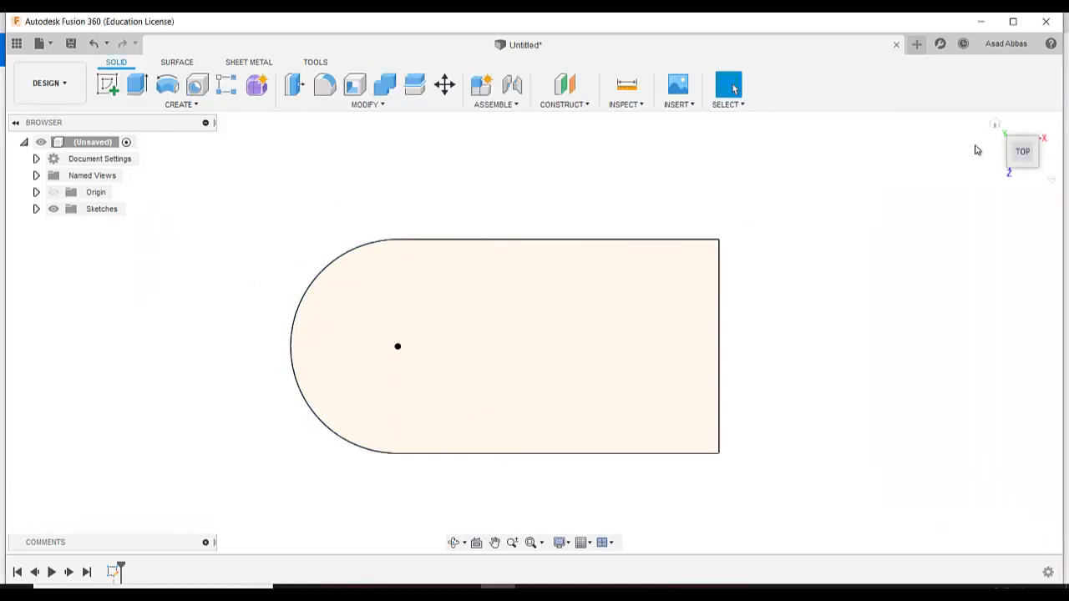
click(995, 122)
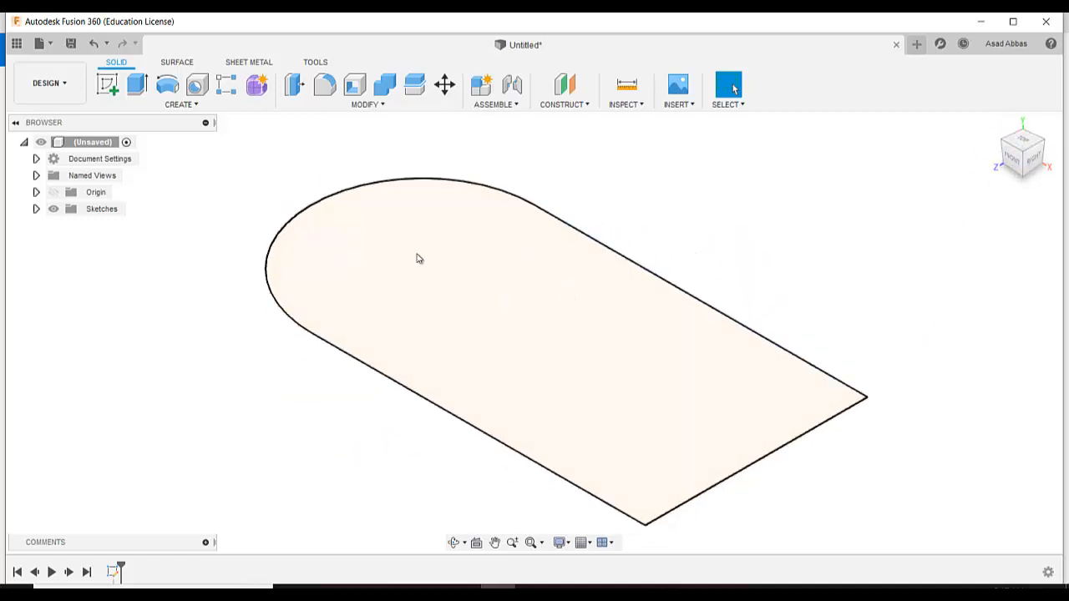
click(138, 85)
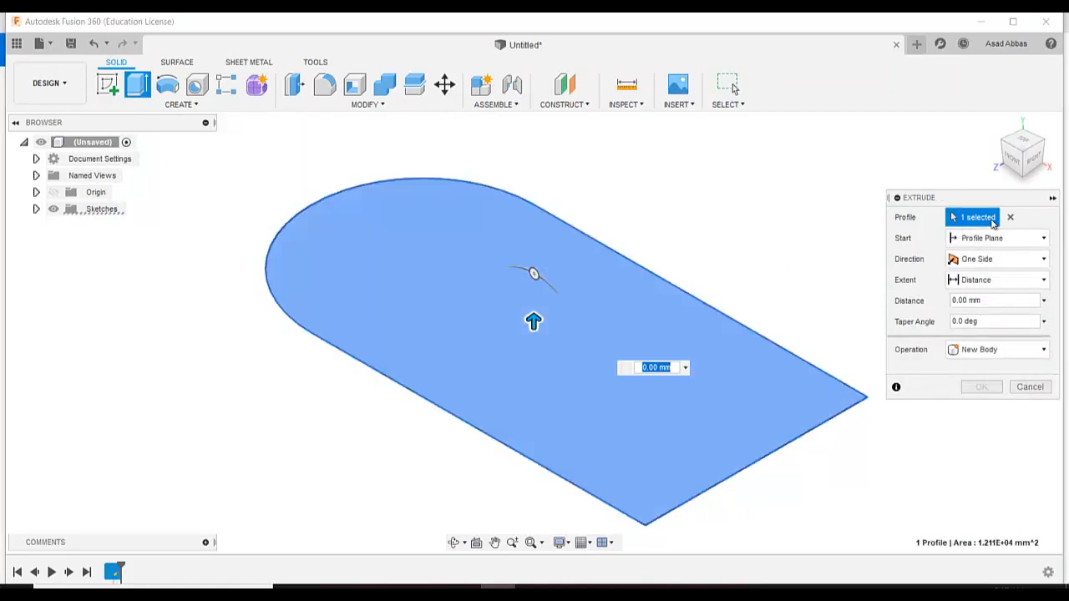
click(1008, 217)
click(1030, 386)
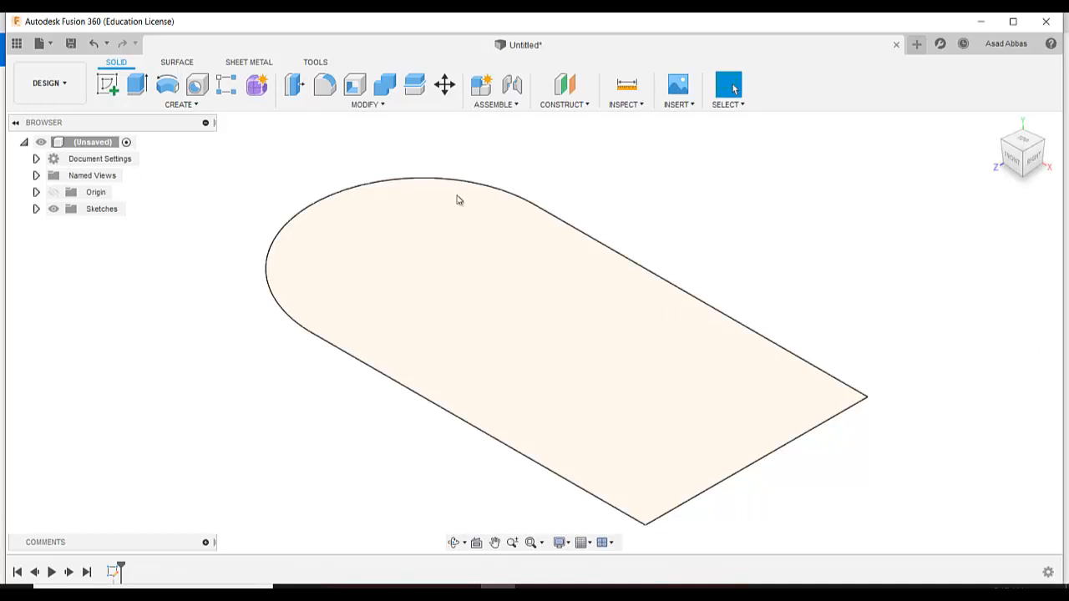
Step: Start an Extrude on the base sketch, clearing the automatic selection and picking the rounded profile again
click(137, 86)
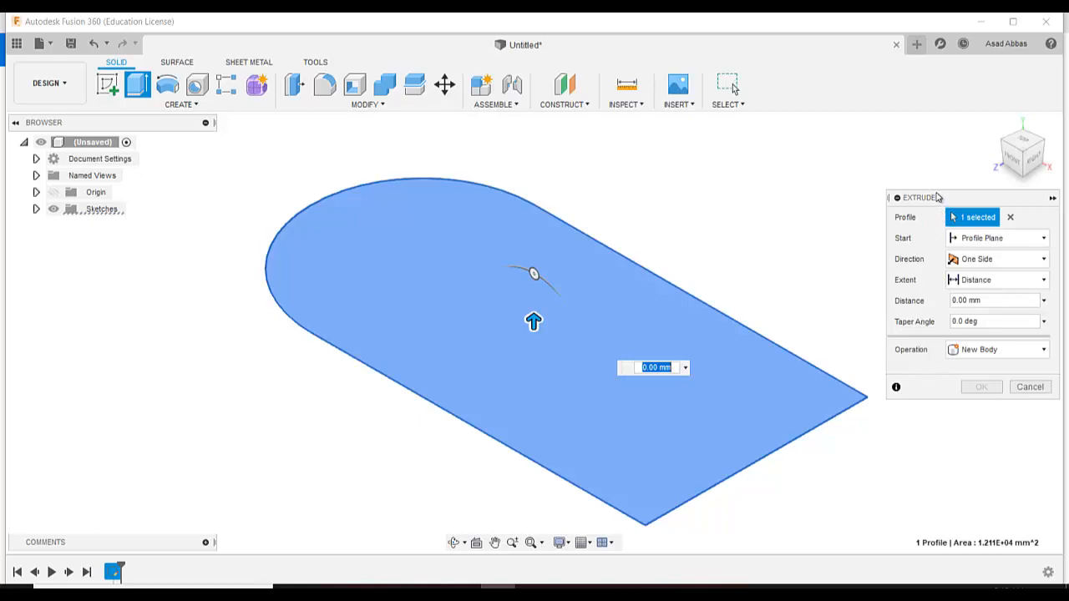
drag(937, 195, 866, 177)
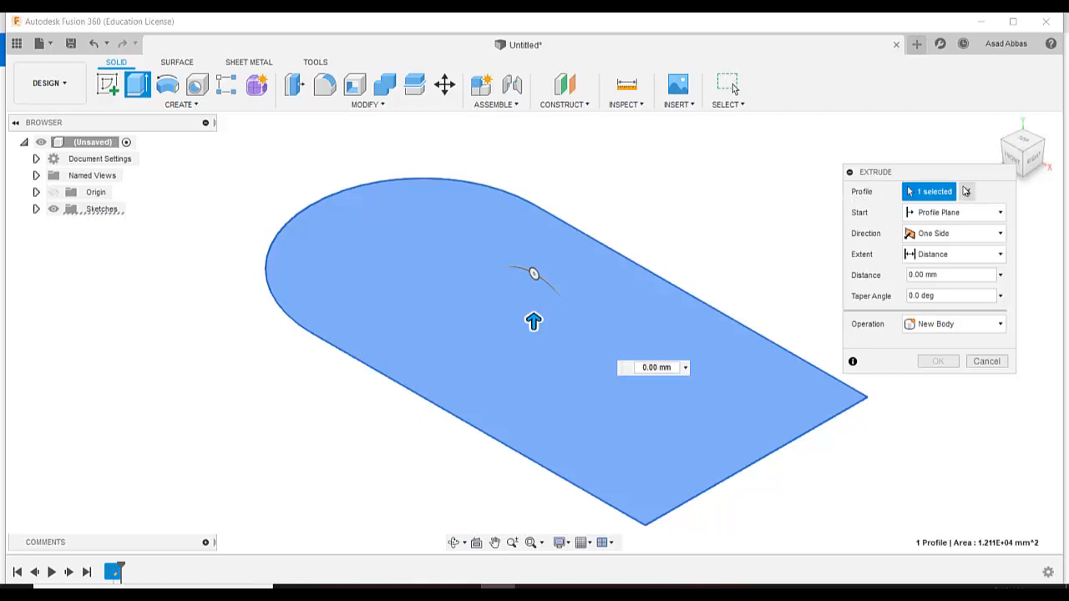
click(967, 191)
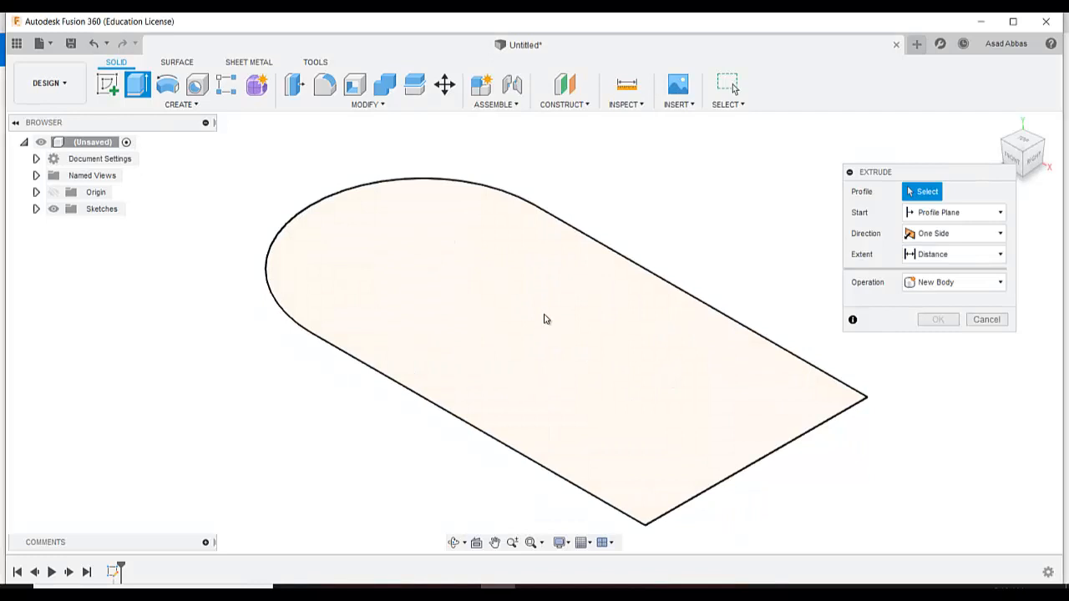
click(547, 318)
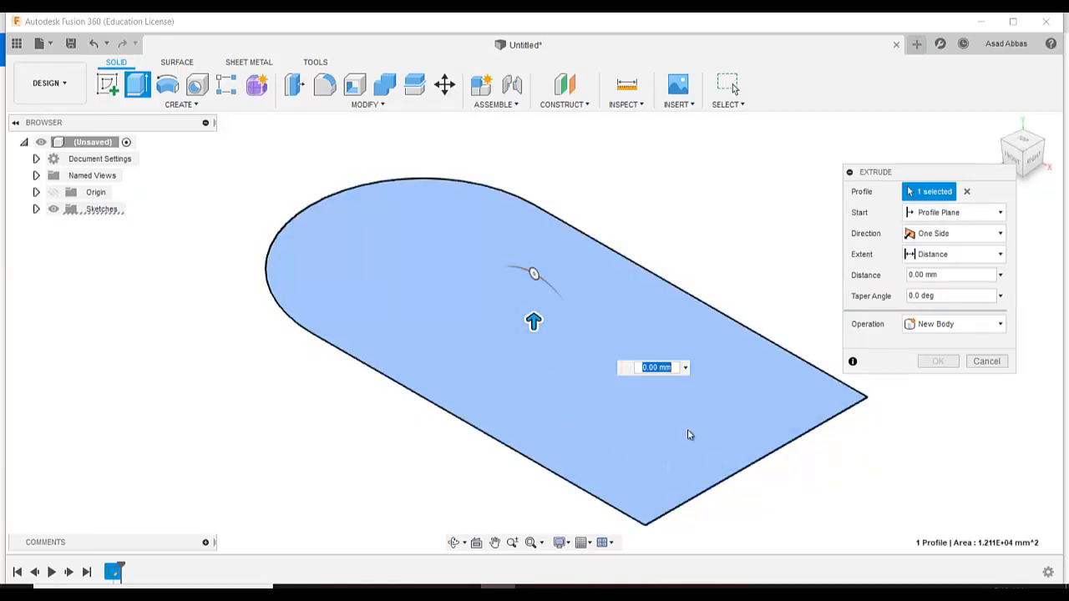
Step: Examine the available start, direction, extent and operation options for the base extrusion without changing them
click(975, 219)
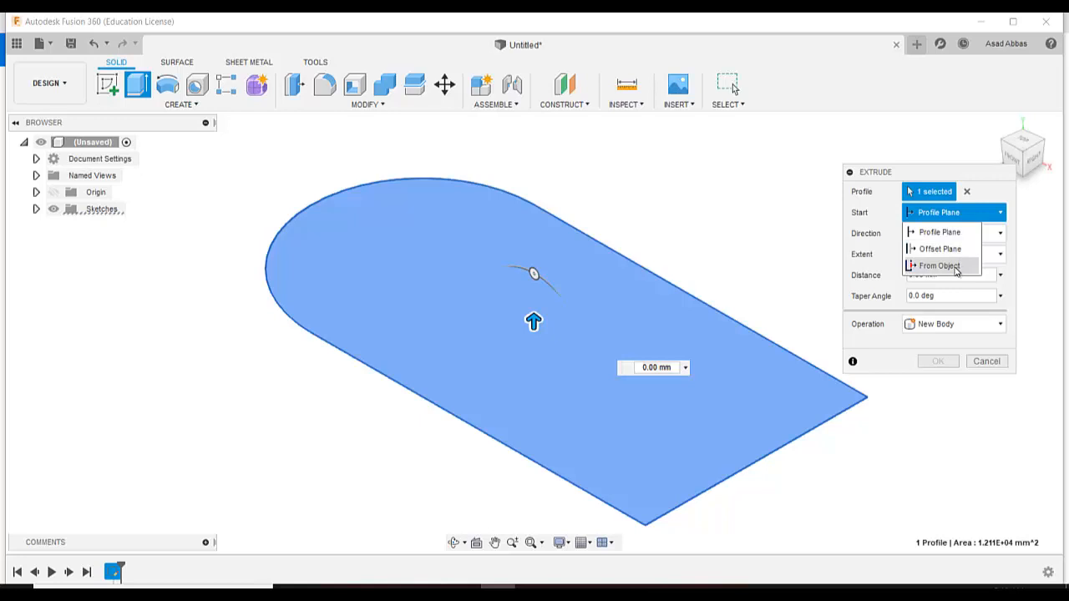
click(898, 216)
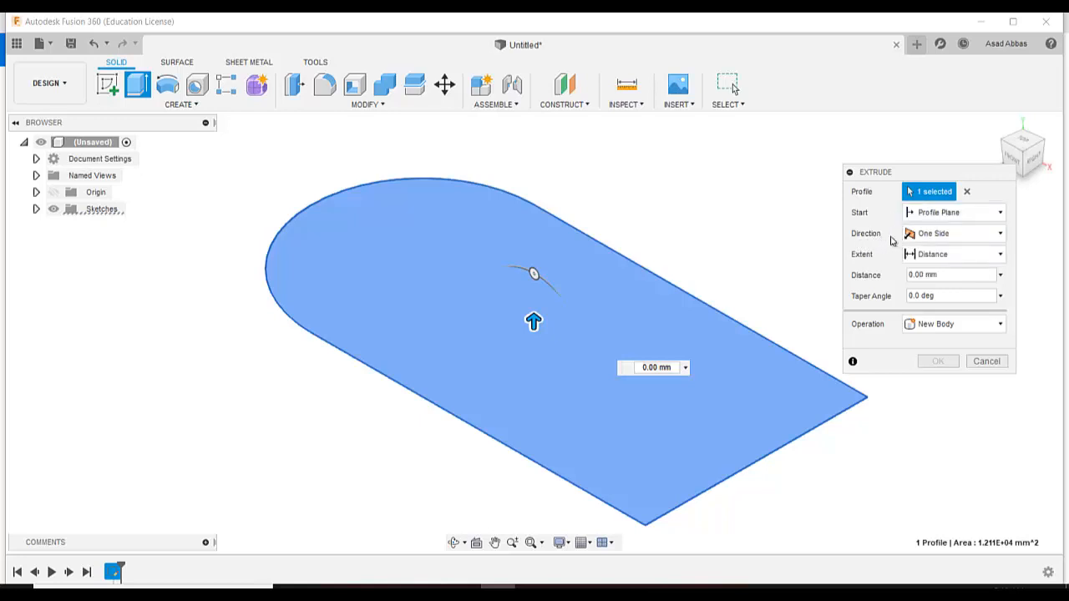
click(922, 240)
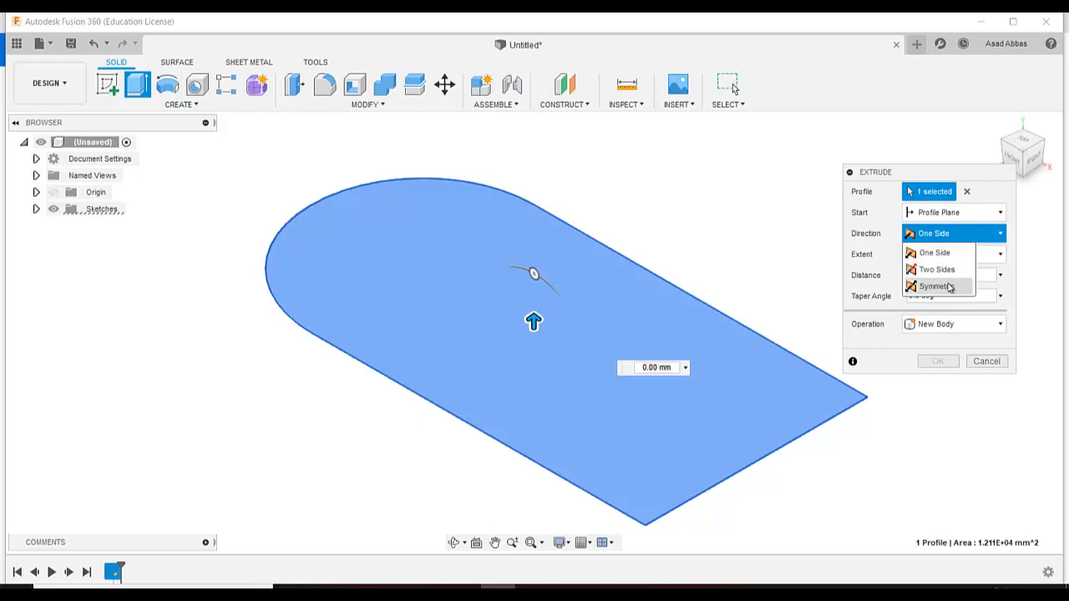
click(893, 247)
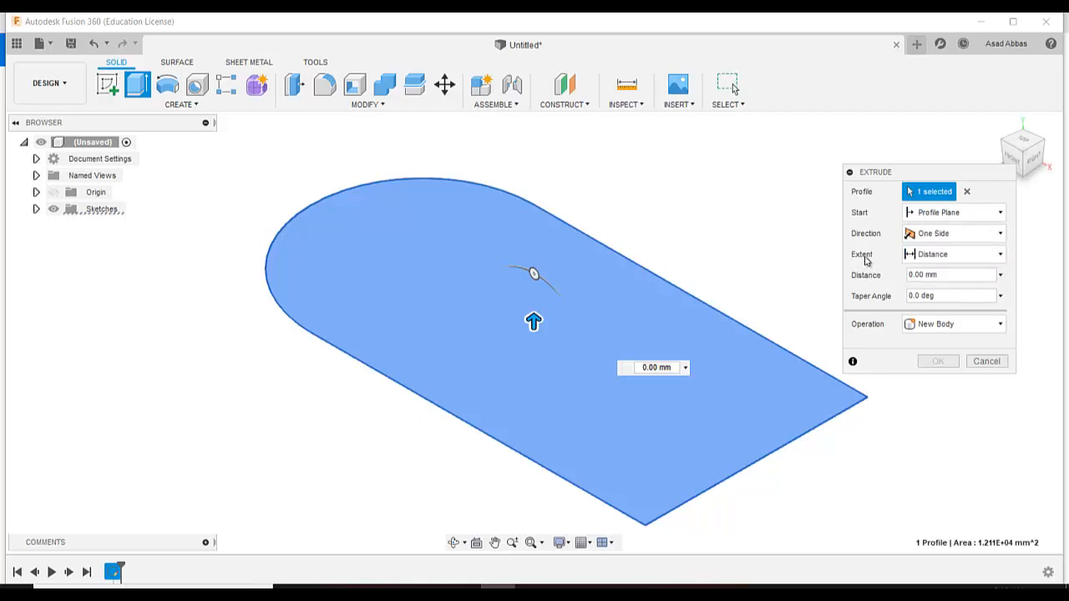
click(936, 256)
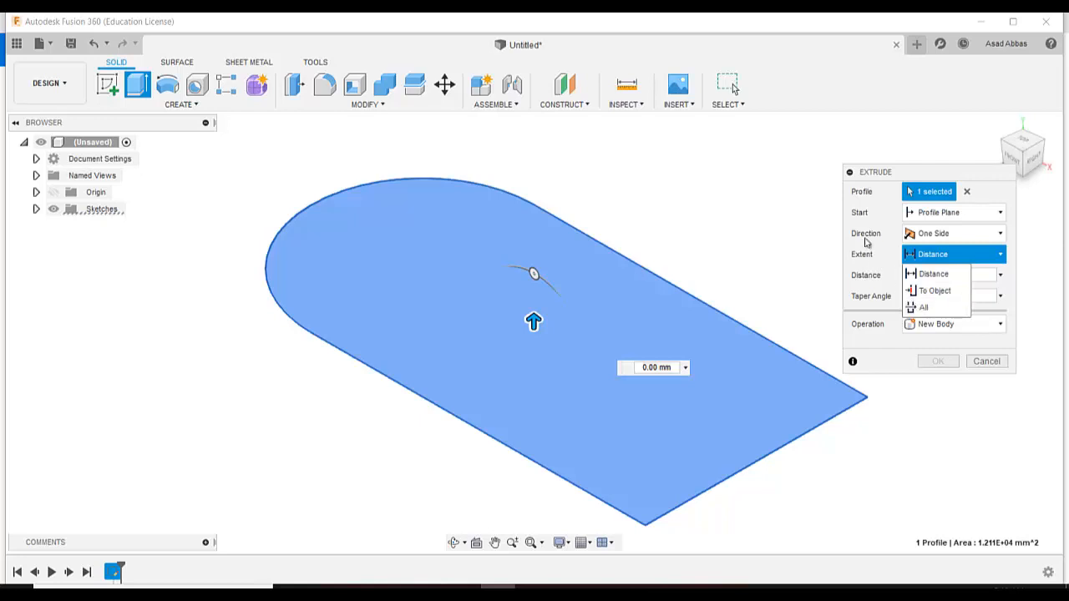
click(849, 214)
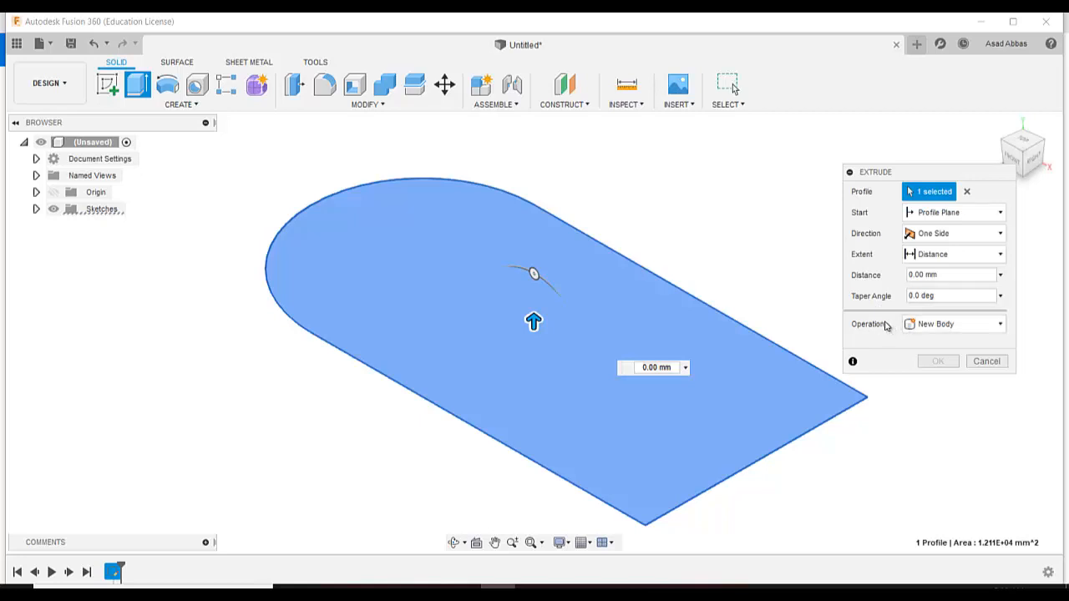
click(931, 327)
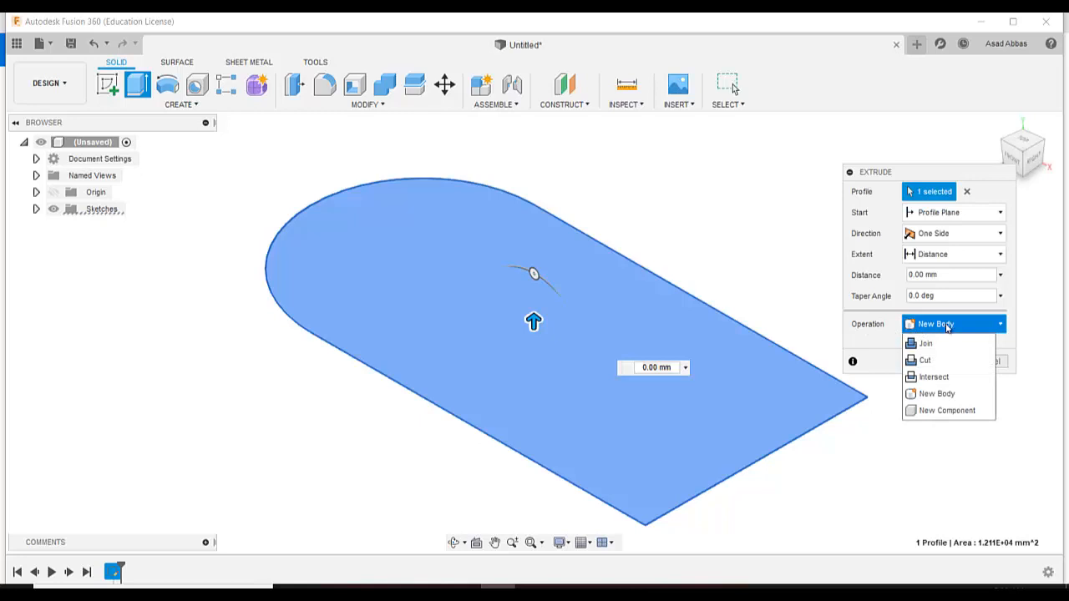
click(934, 328)
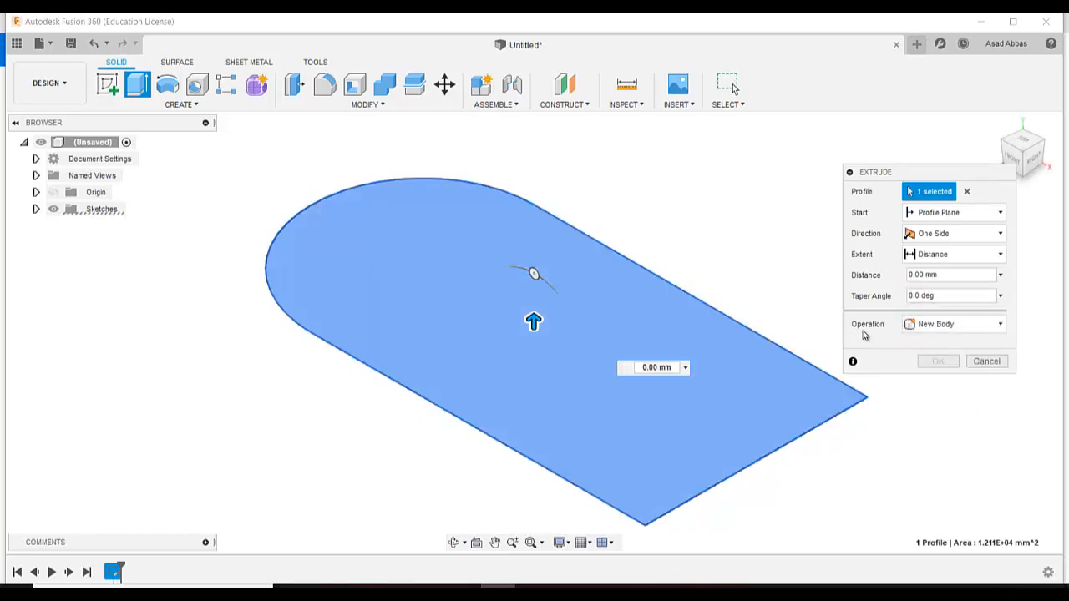
click(921, 330)
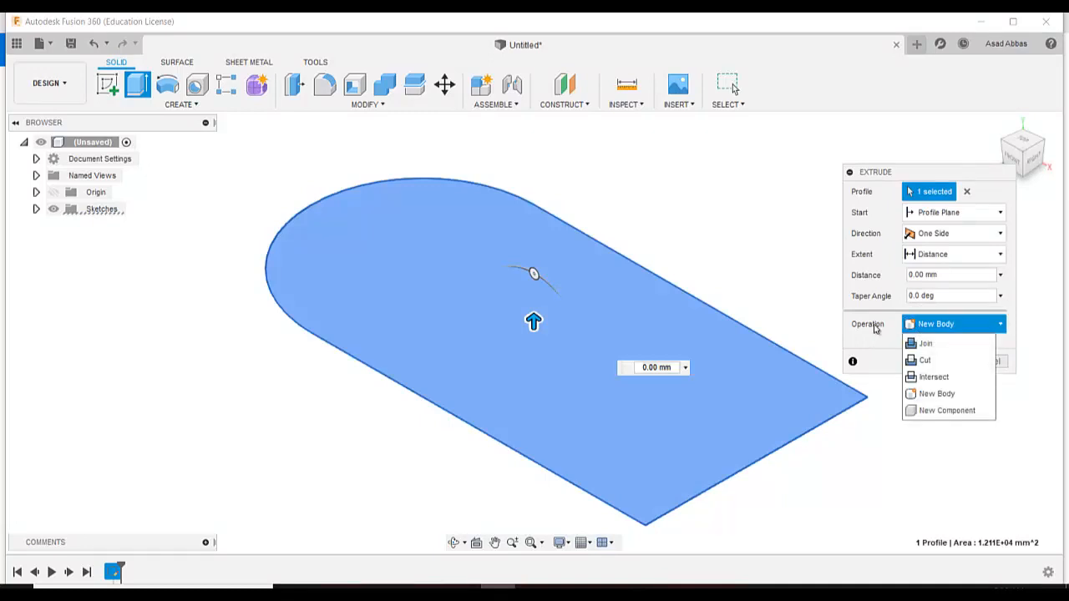
click(919, 327)
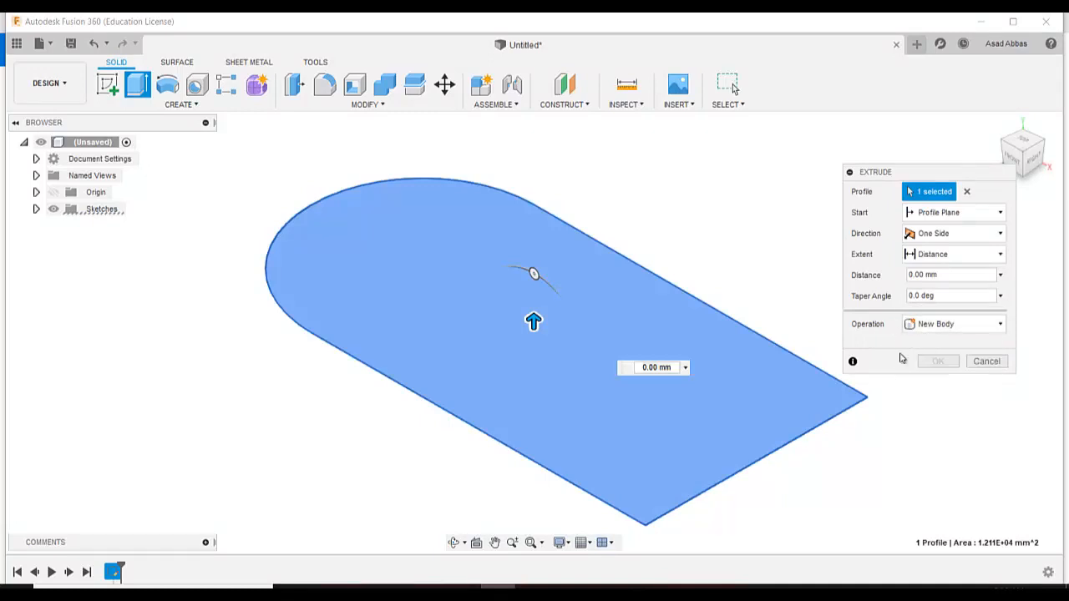
Step: Set the base profile's extrusion distance to 20 mm as a new body and complete the extrusion
double_click(919, 275)
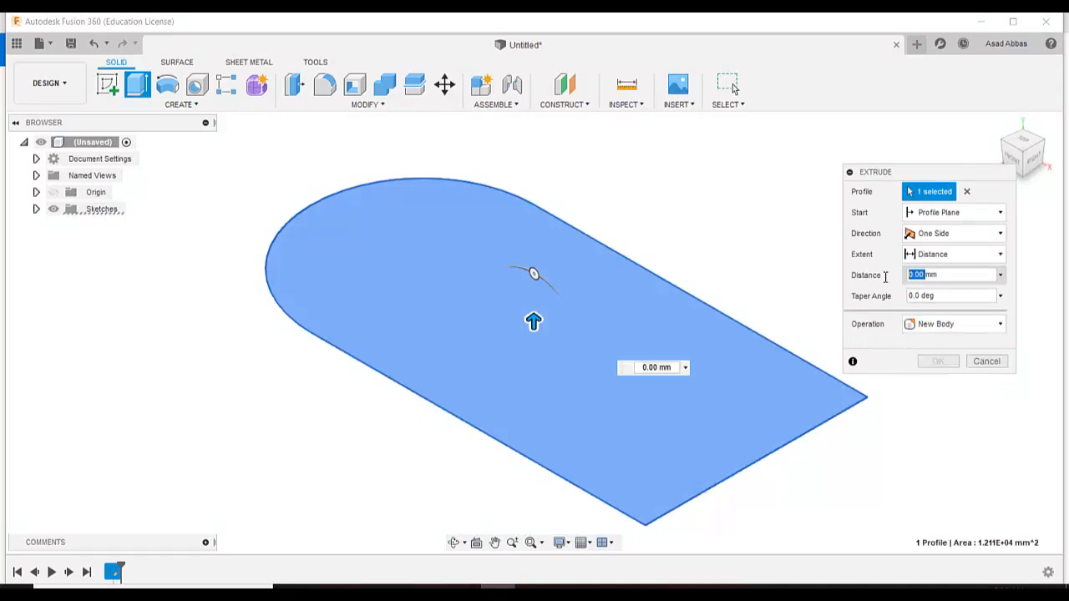
text(20)
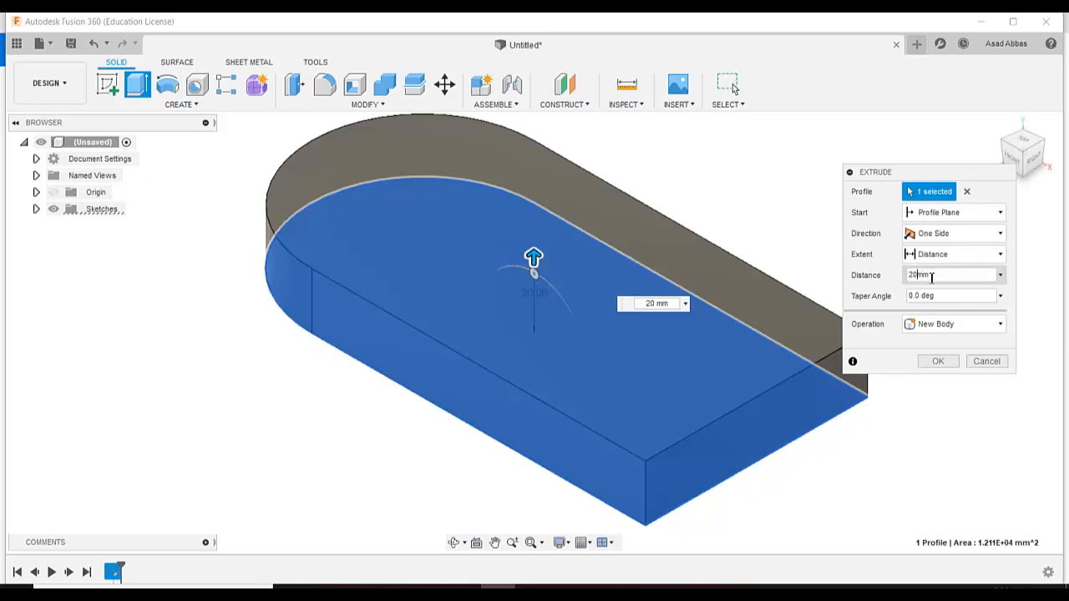
click(938, 361)
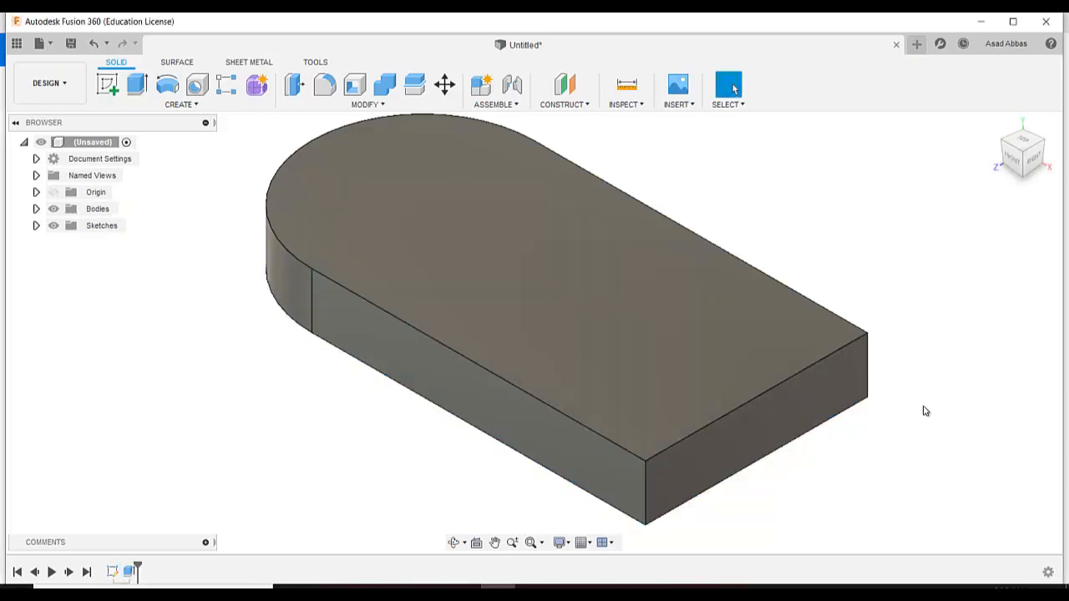
scroll(926, 442, down, 5)
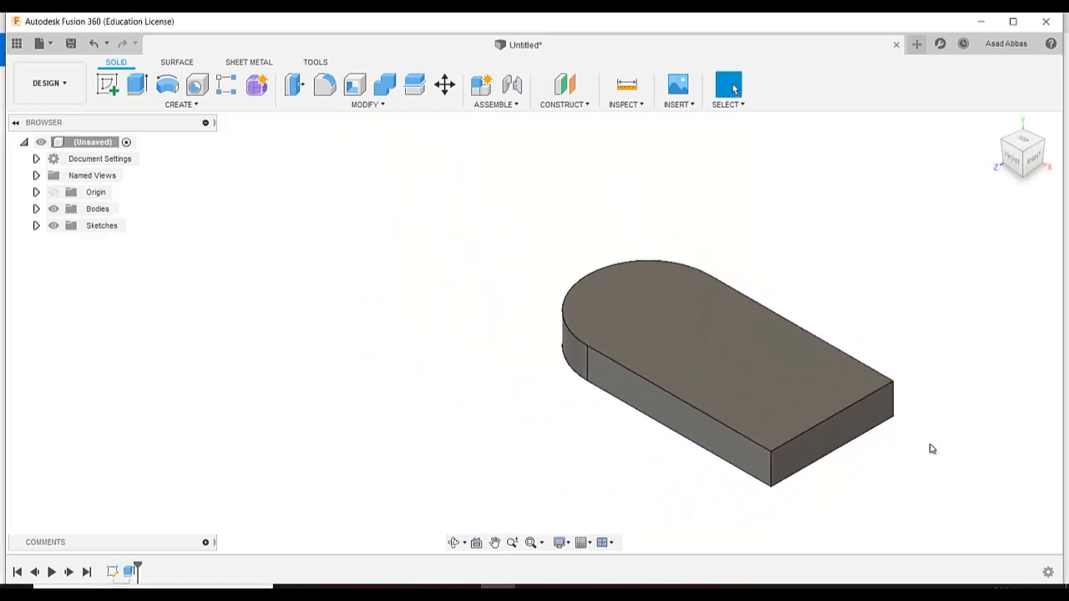
scroll(952, 448, up, 3)
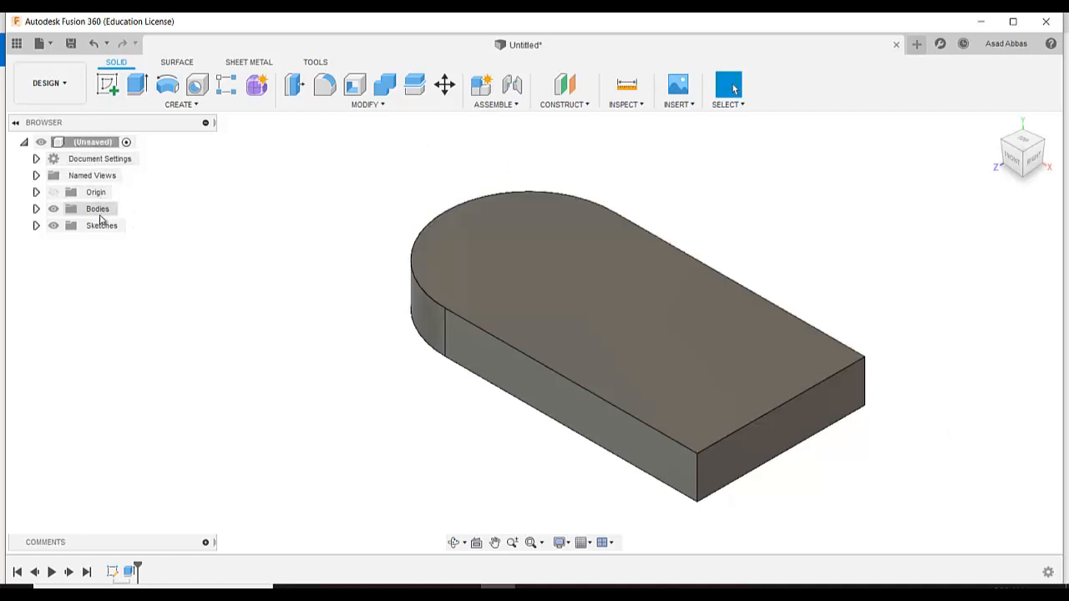
Step: Expand the list of bodies, hide the extruded base body and show it again
click(36, 209)
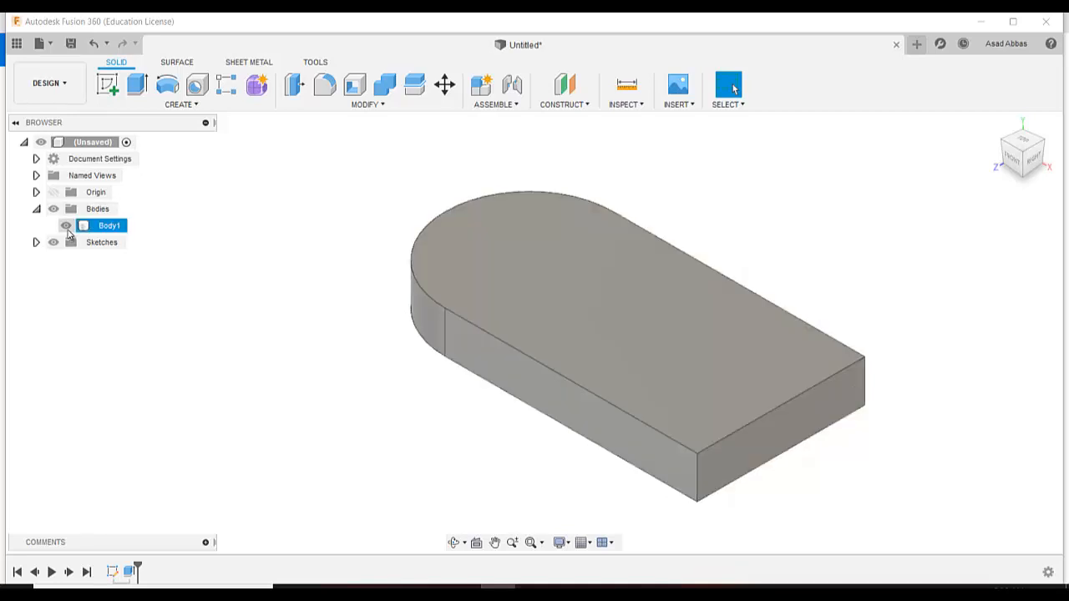
click(67, 227)
click(67, 227)
click(67, 228)
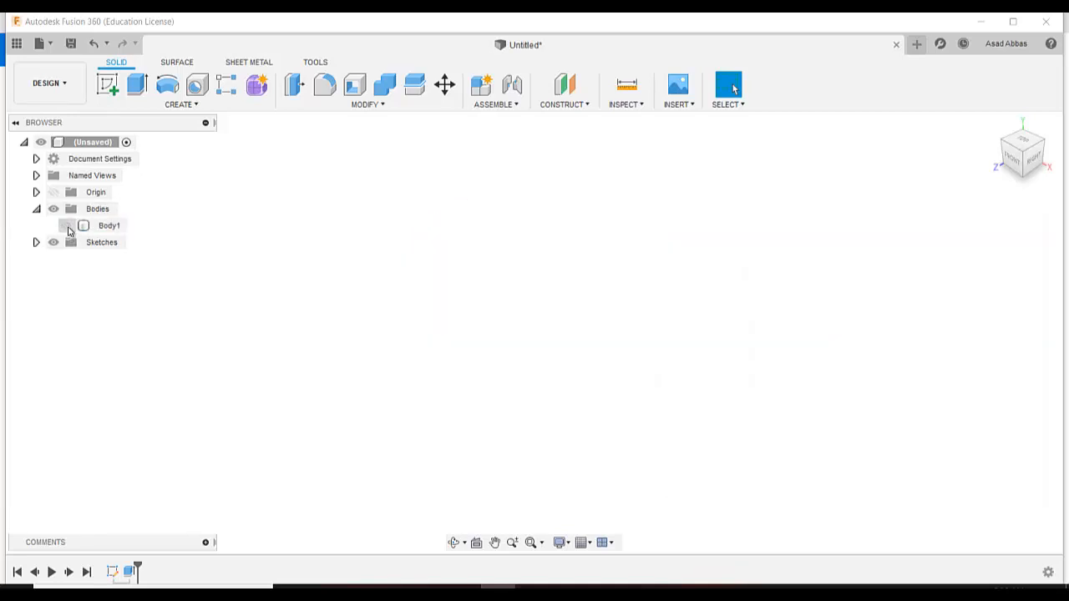
click(67, 228)
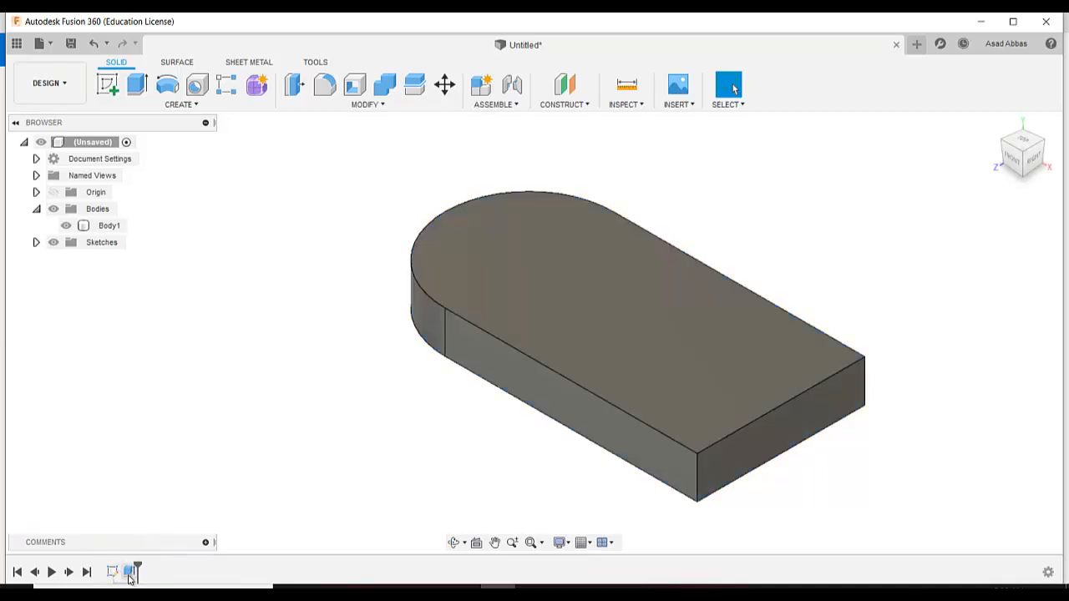
Step: Edit the base extrusion feature and set its distance to 30 mm
right_click(128, 572)
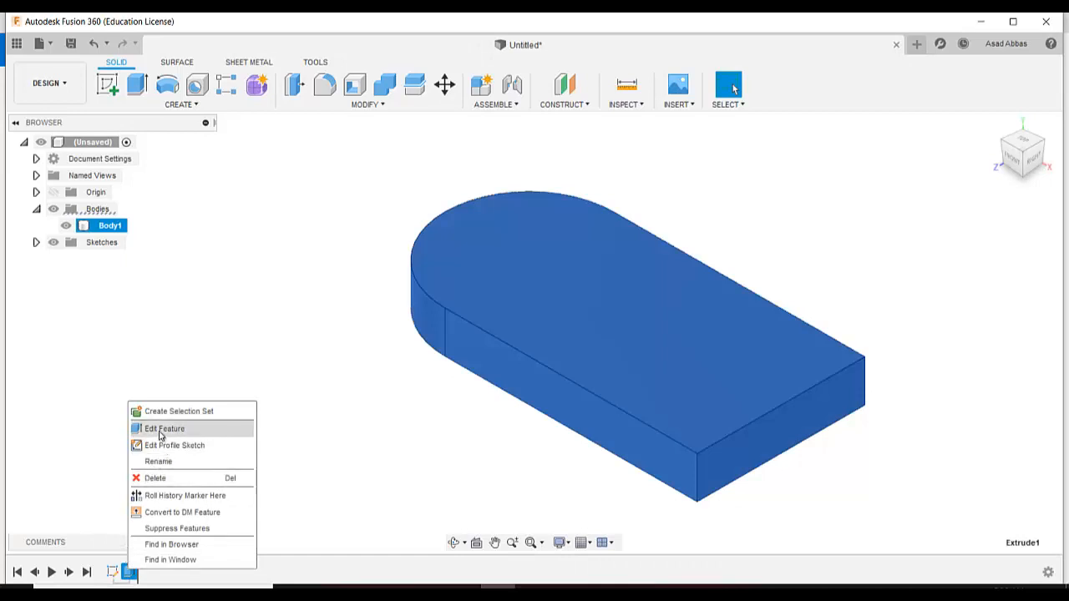
click(161, 428)
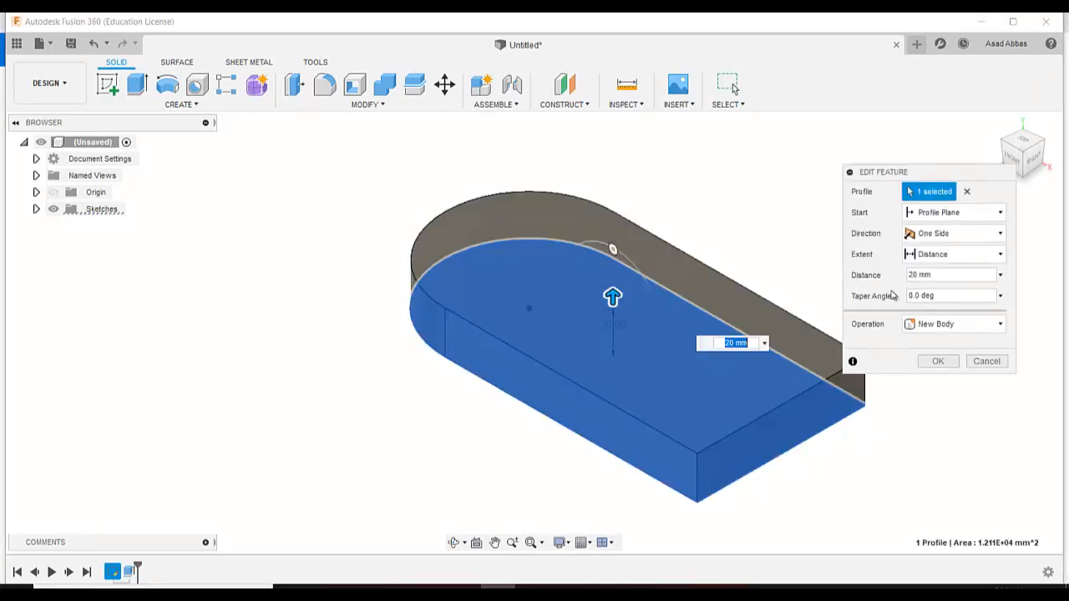
click(729, 343)
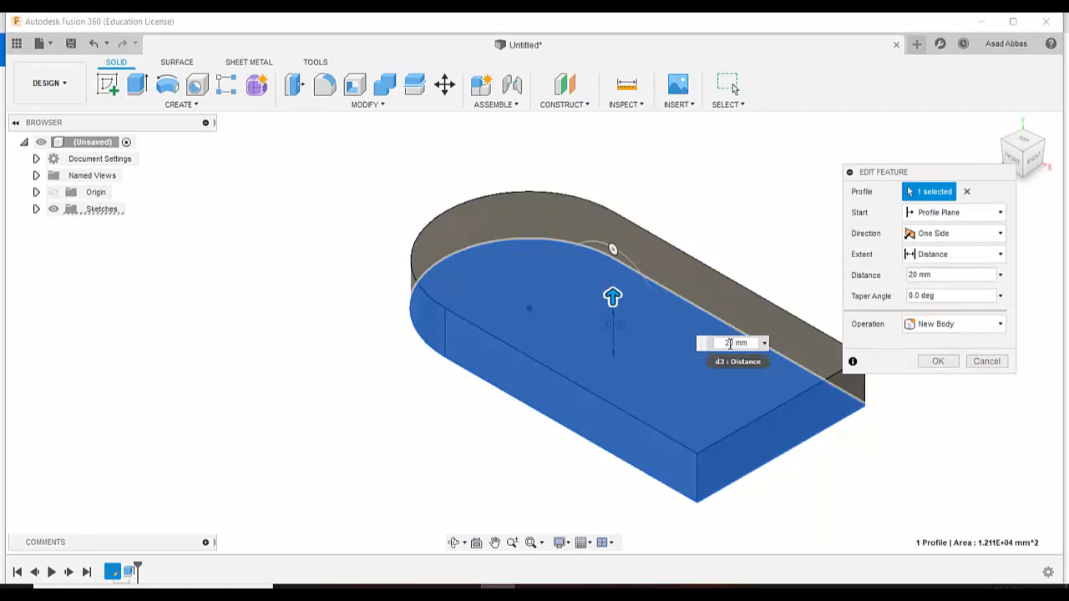
key(Return)
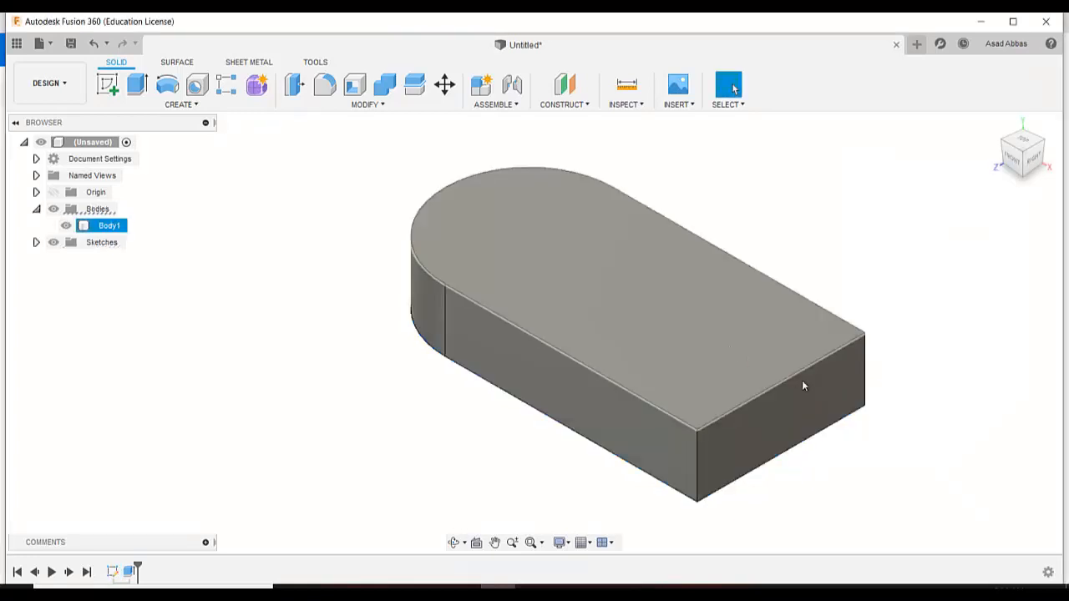
Step: Edit the base extrusion again and set its distance to 20 mm
right_click(130, 572)
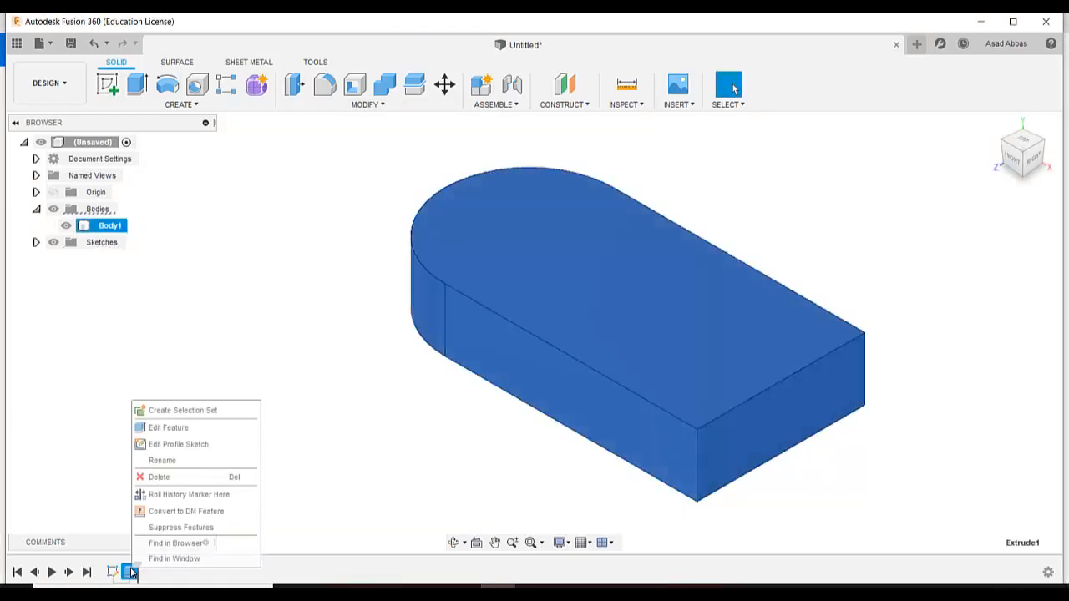
click(337, 392)
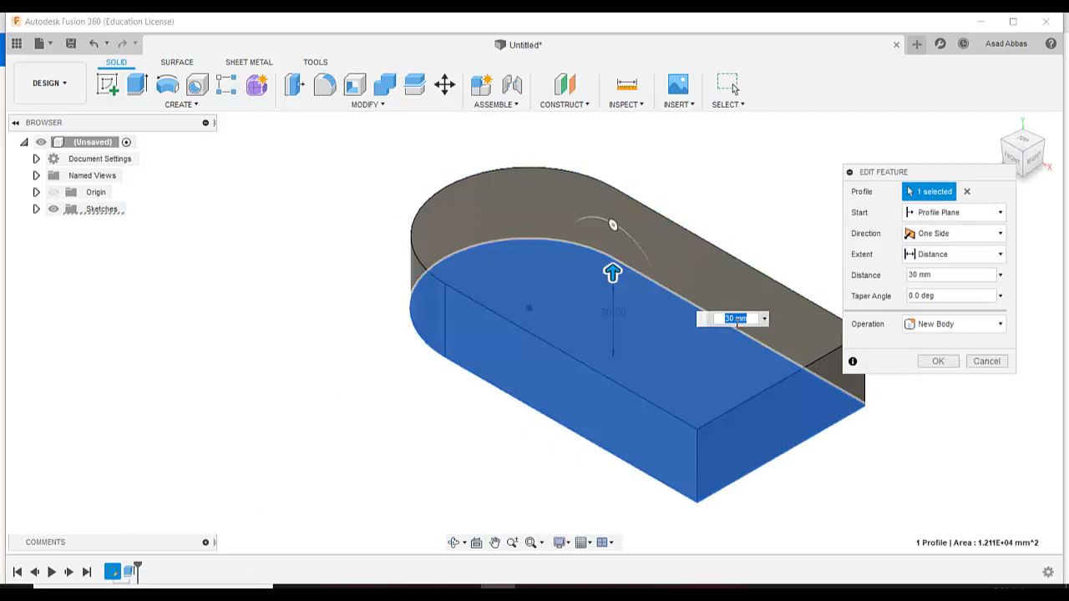
text(20)
key(Return)
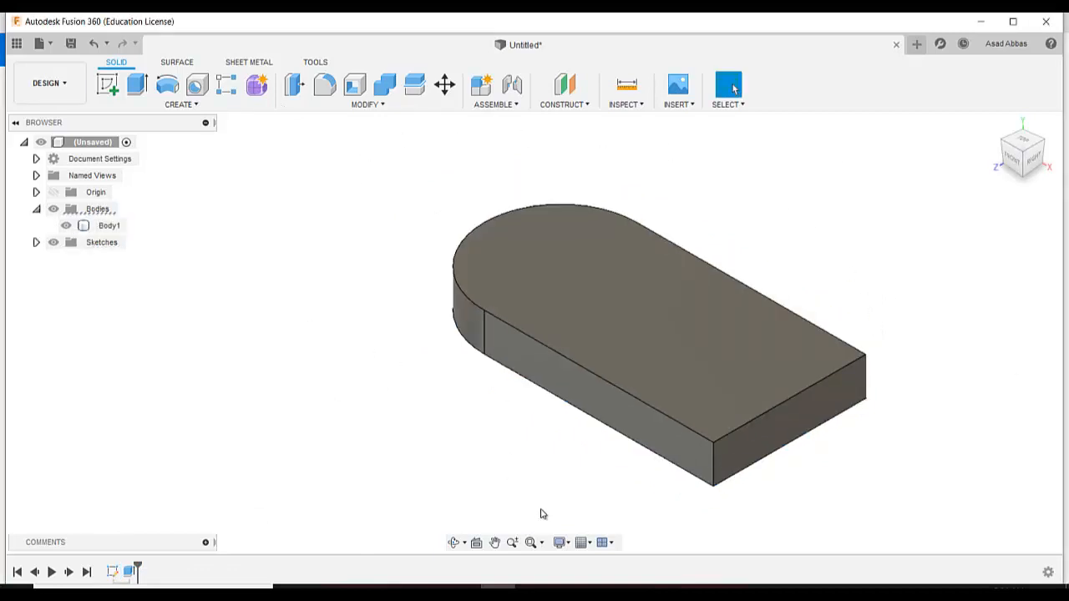
Step: Check the bracket's reference picture in Snipping Tool and start a new sketch on the base's top face
click(569, 588)
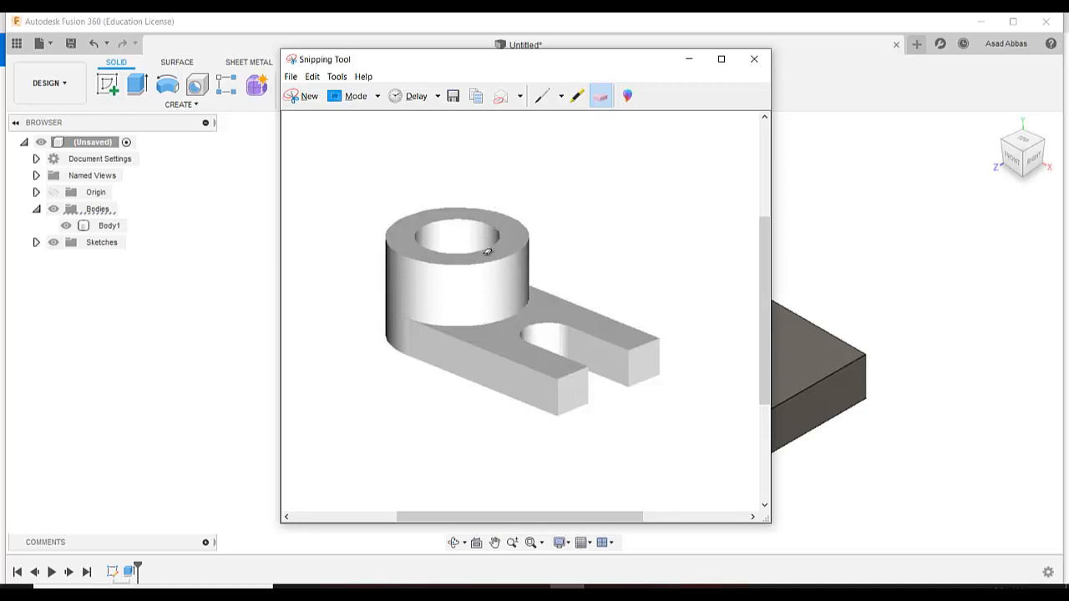
click(689, 59)
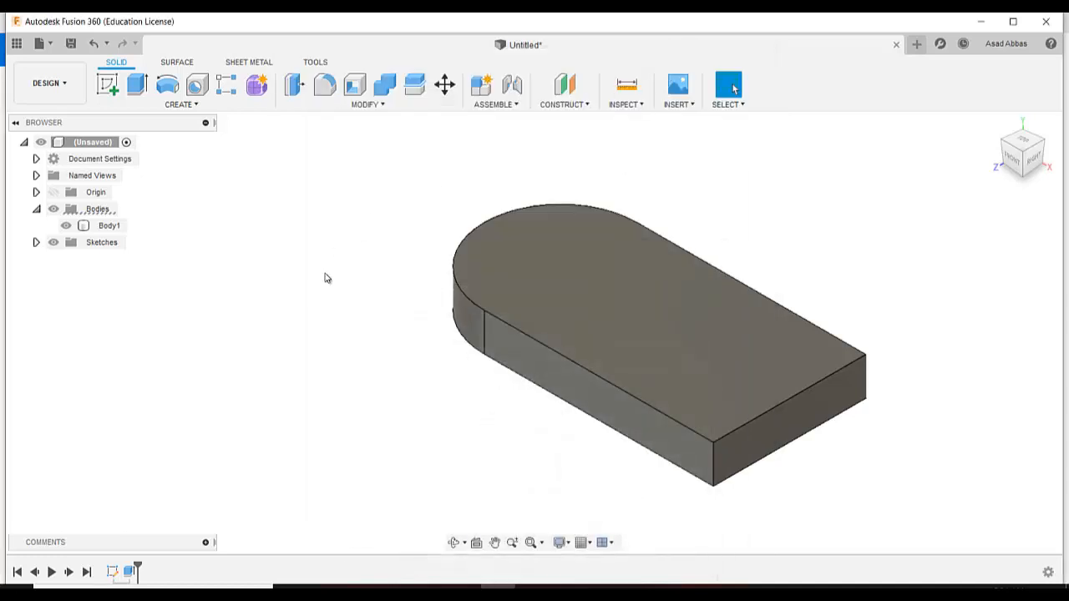
click(109, 87)
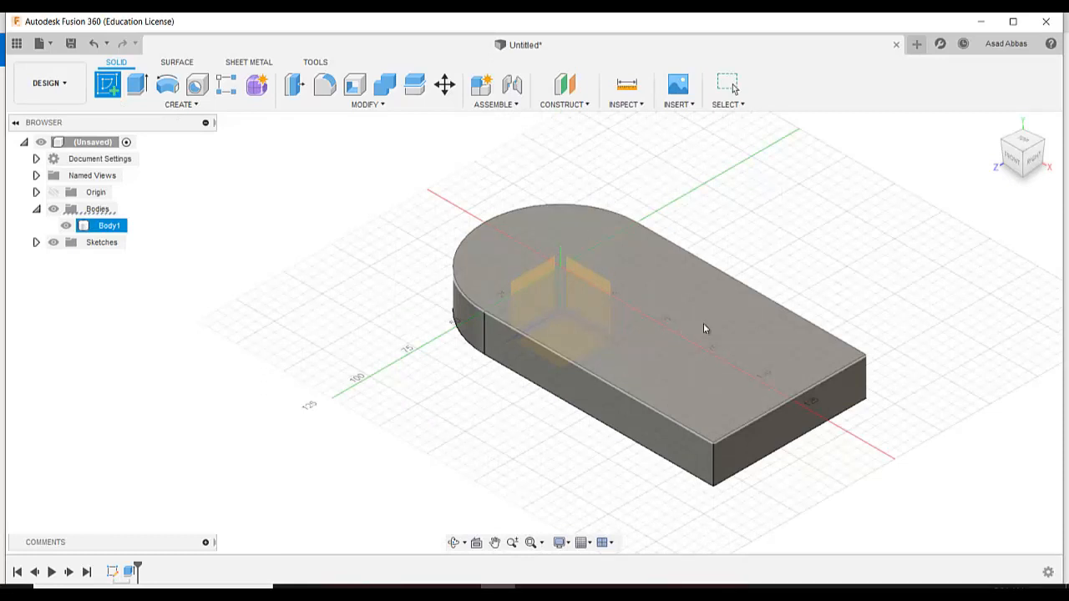
click(722, 337)
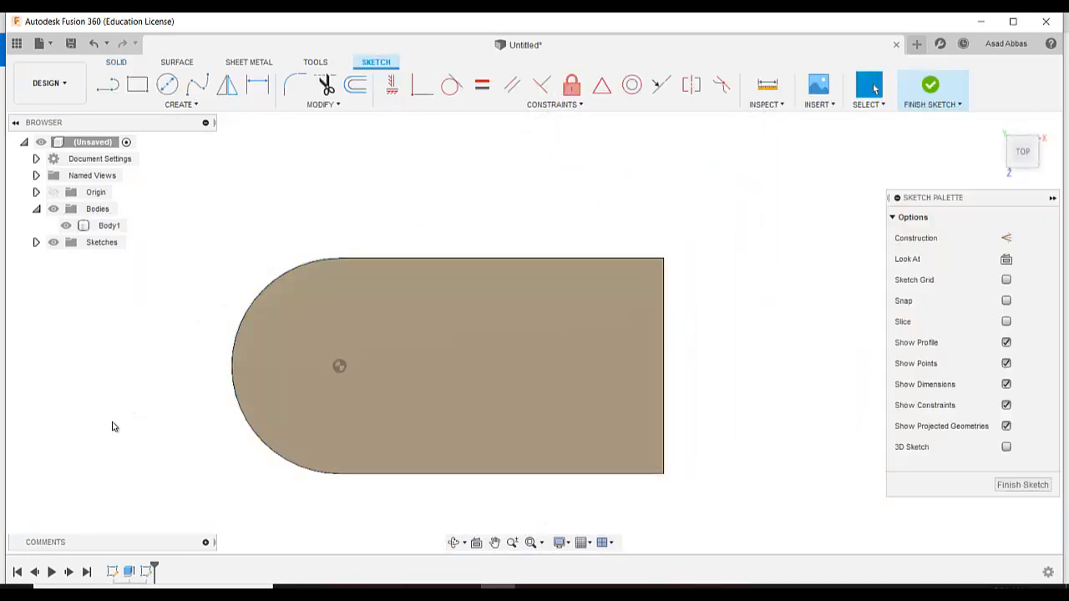
scroll(70, 425, up, 1)
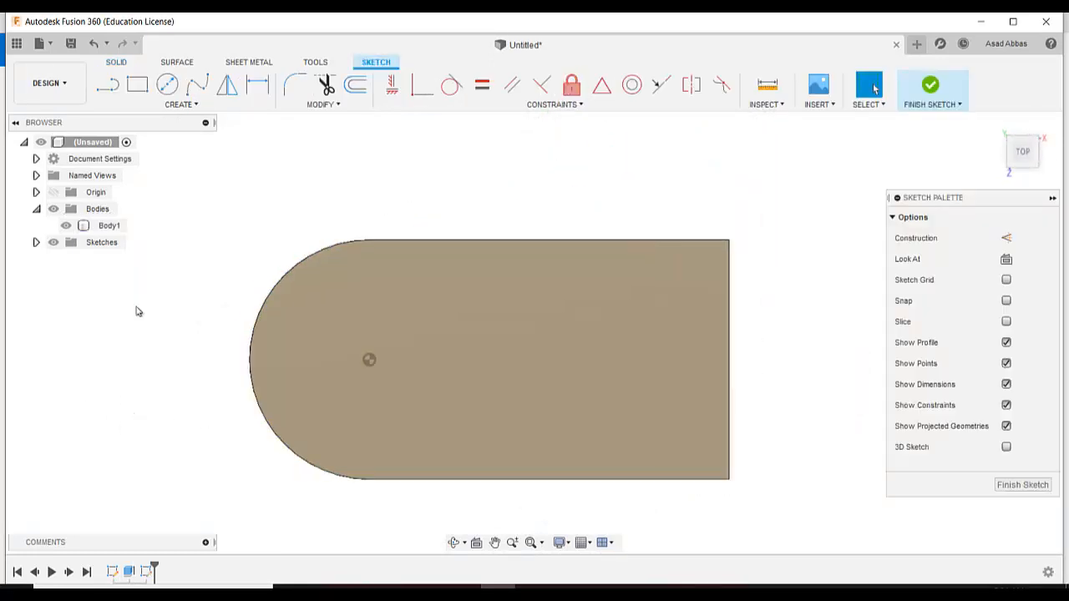
Step: Sketch a circle about 67 mm in diameter near the base's rounded end and make it concentric with the rounded edge
click(167, 84)
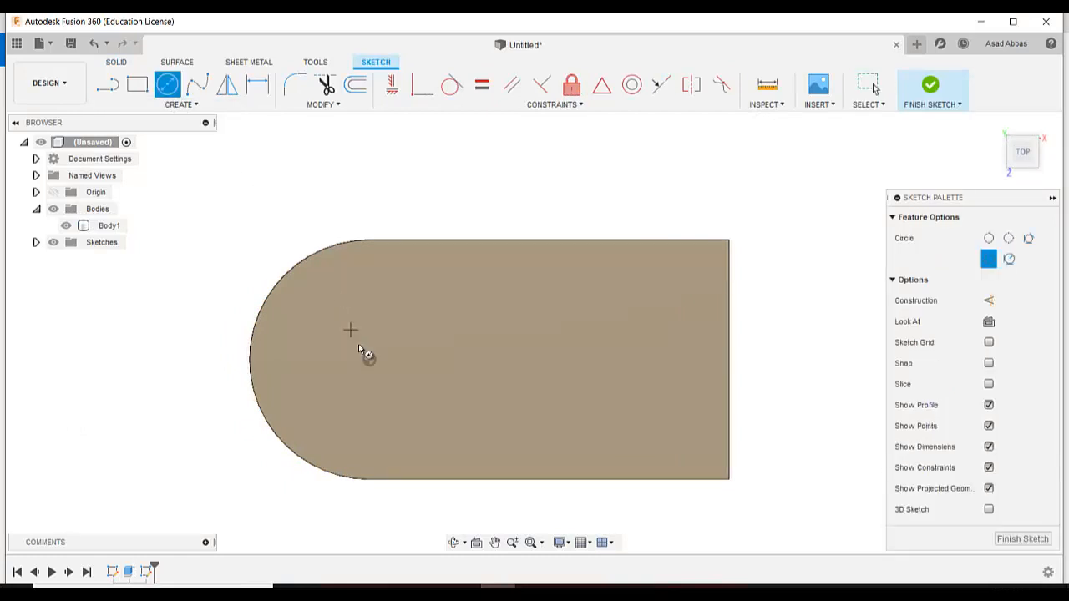
scroll(364, 293, up, 1)
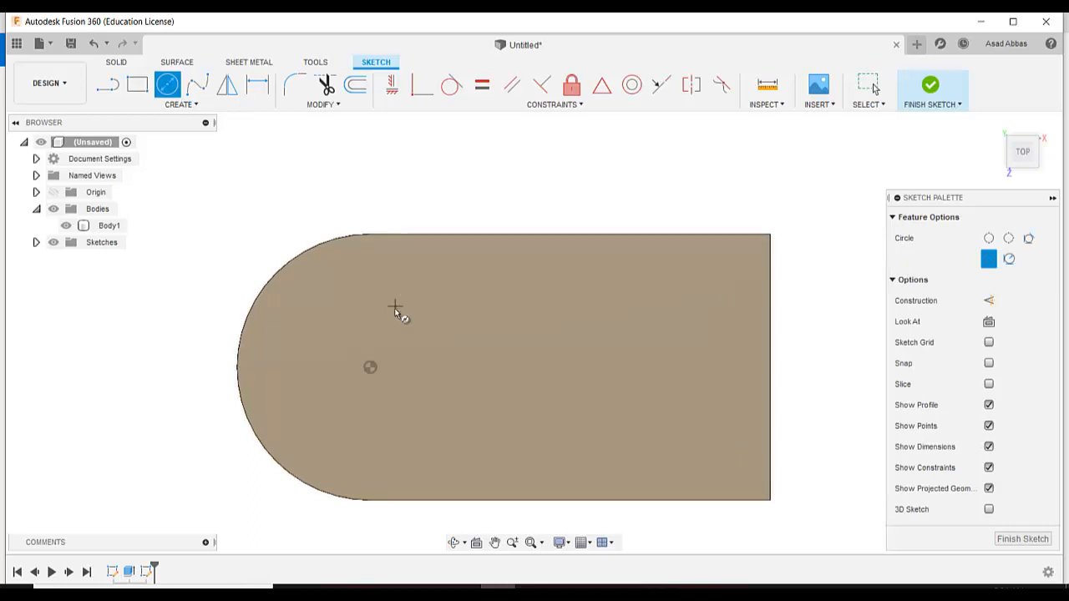
click(382, 323)
click(475, 384)
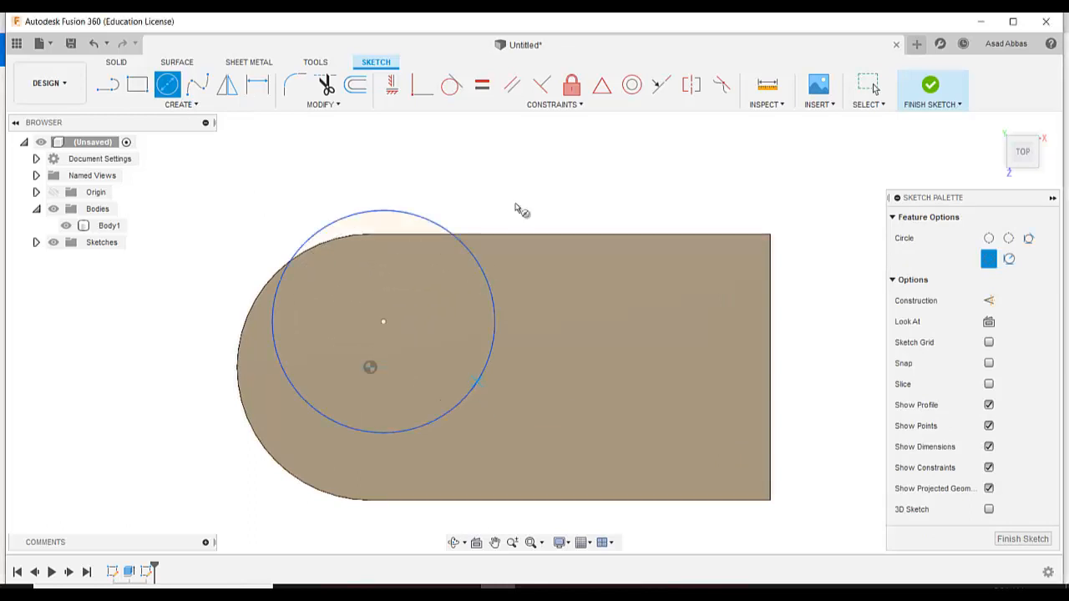
click(632, 87)
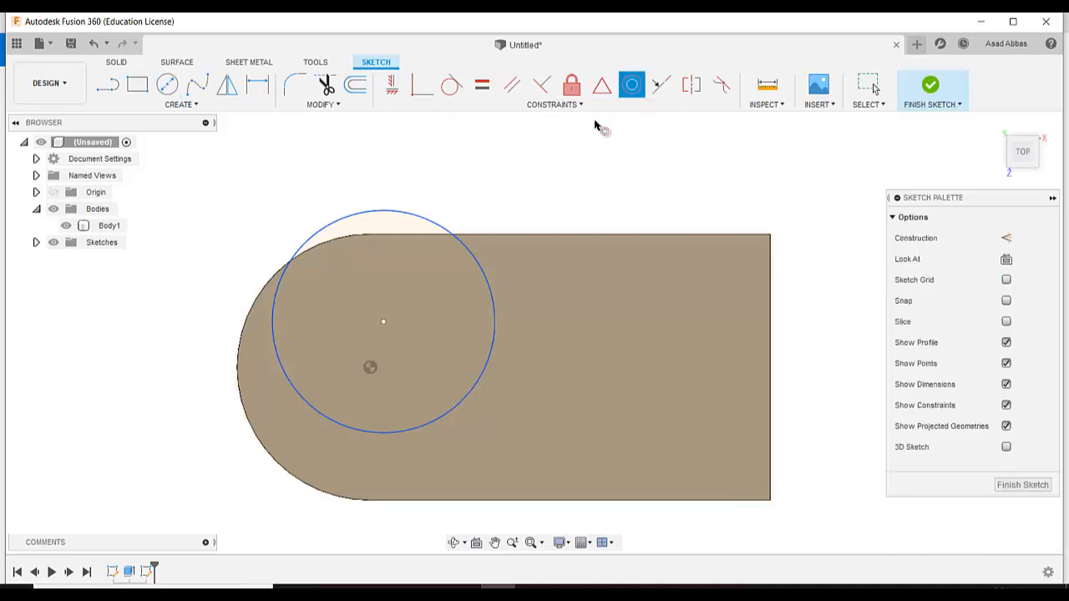
click(393, 212)
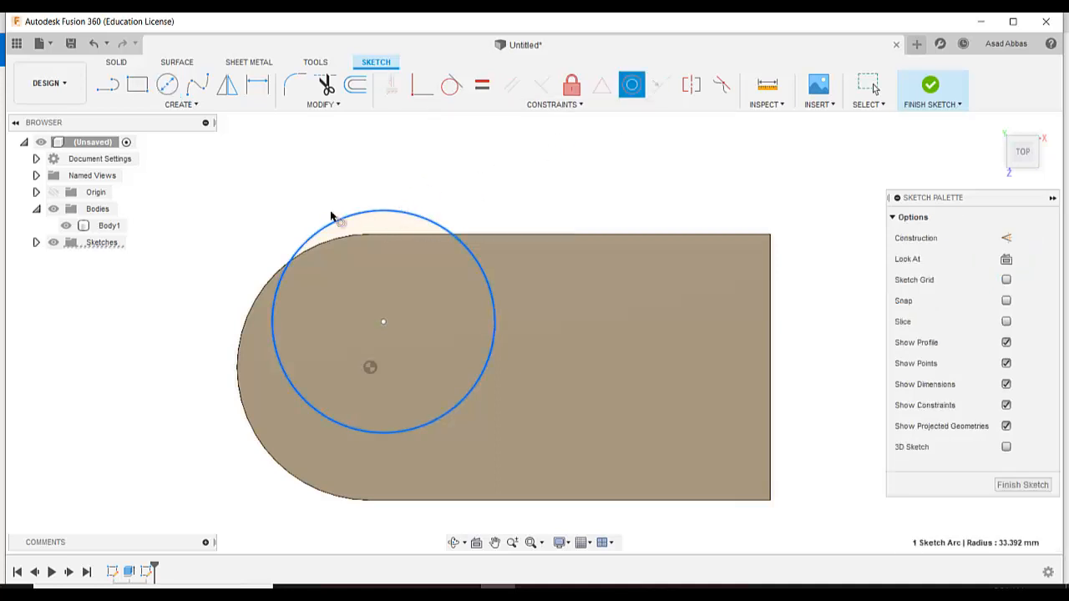
click(237, 349)
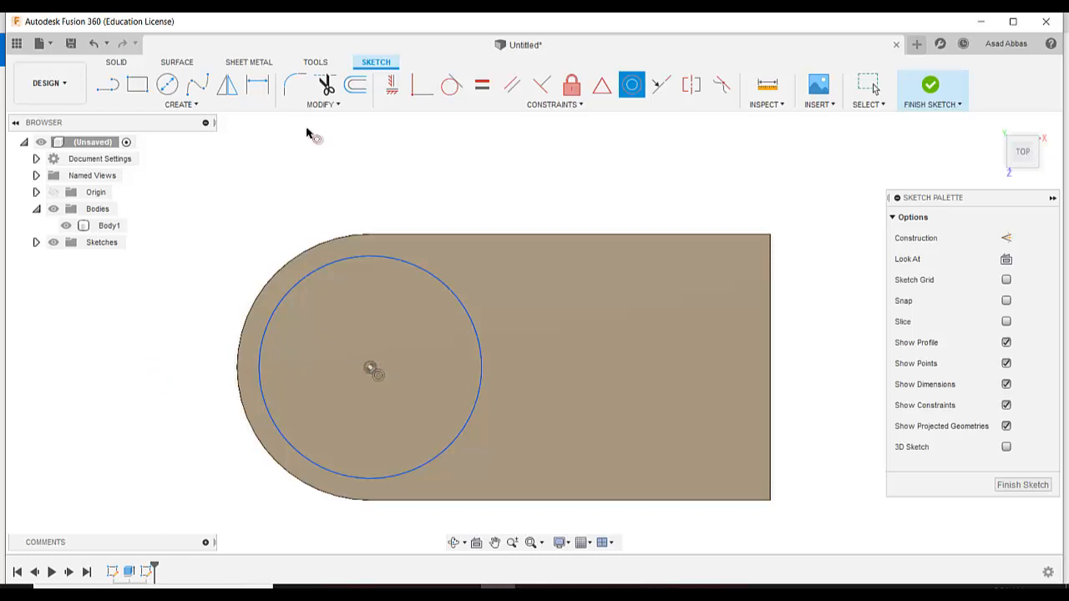
Step: Dimension the circle's diameter as 80 mm and finish the sketch
click(179, 104)
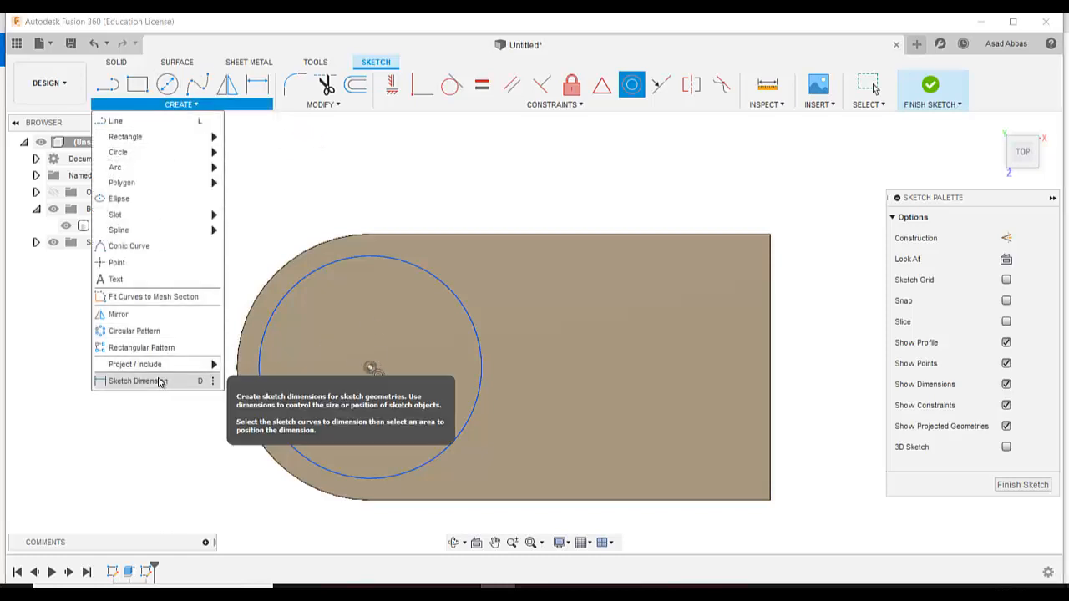
click(159, 380)
click(242, 365)
click(151, 381)
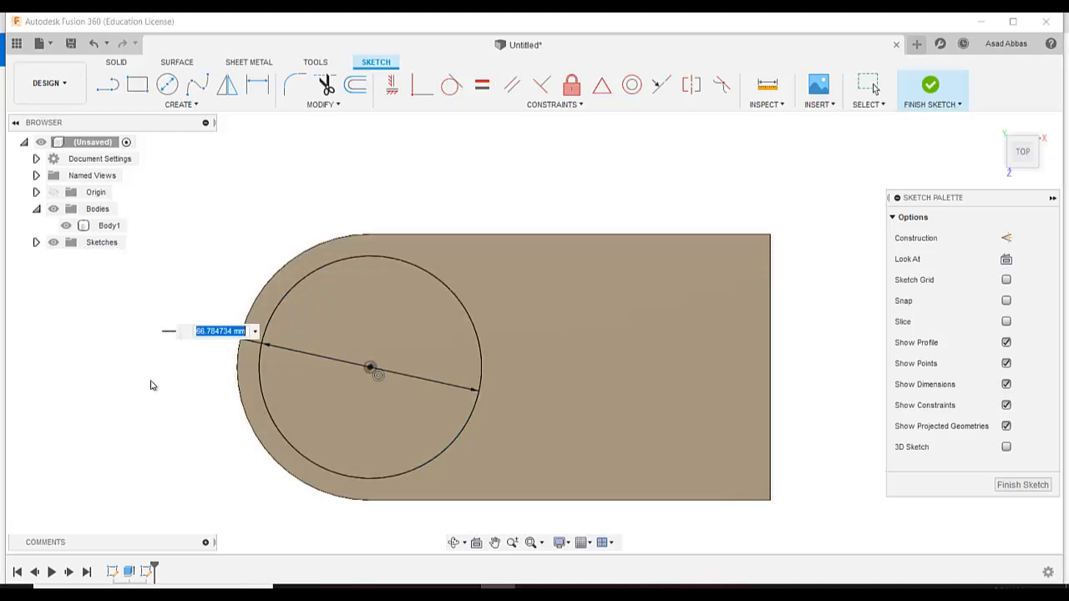
text(80)
key(Return)
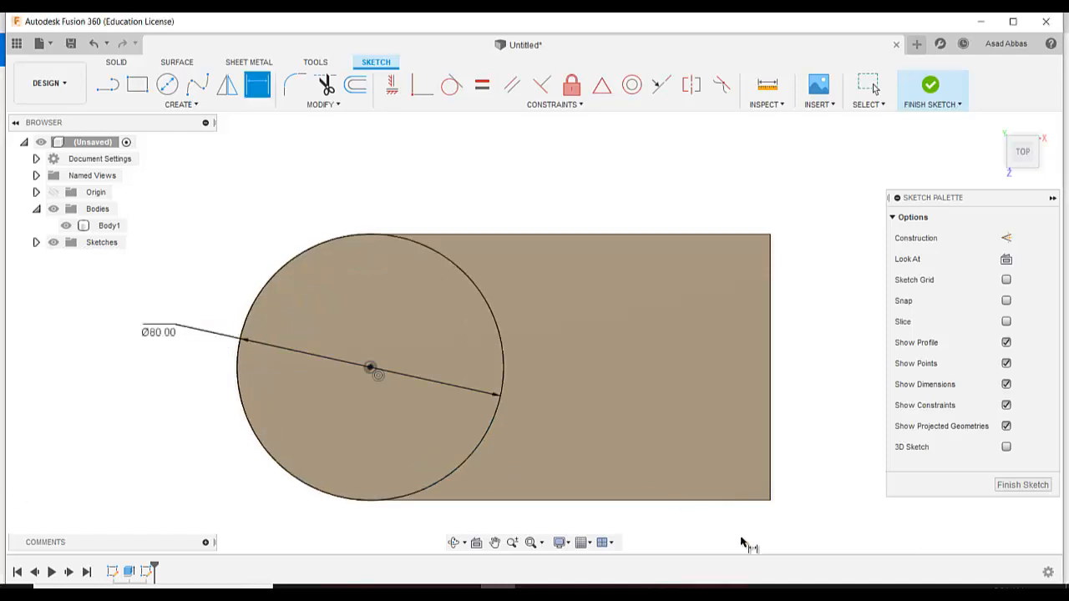
click(1022, 484)
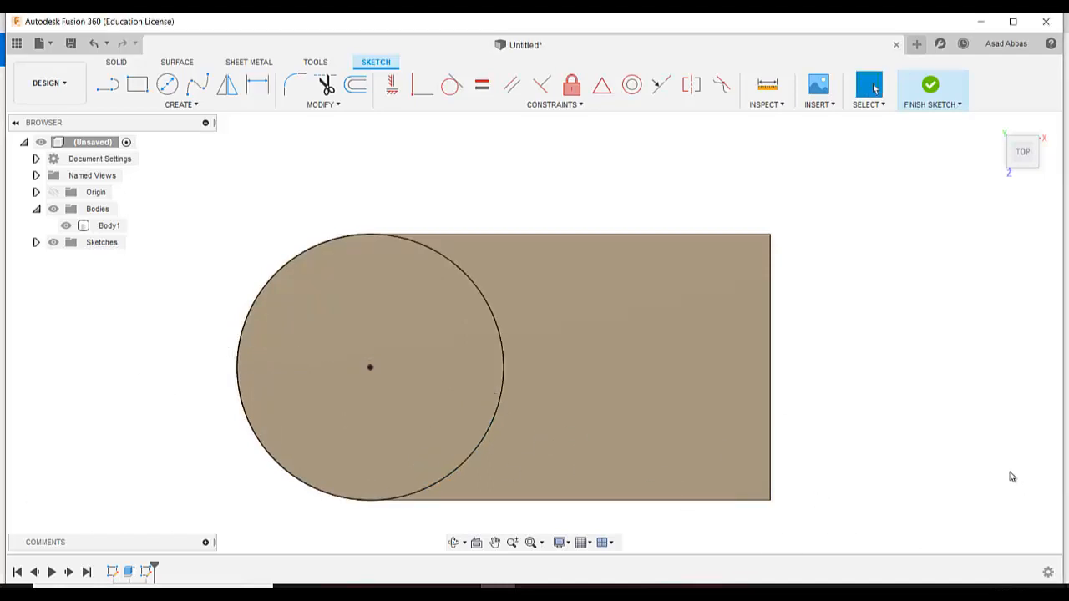
click(995, 123)
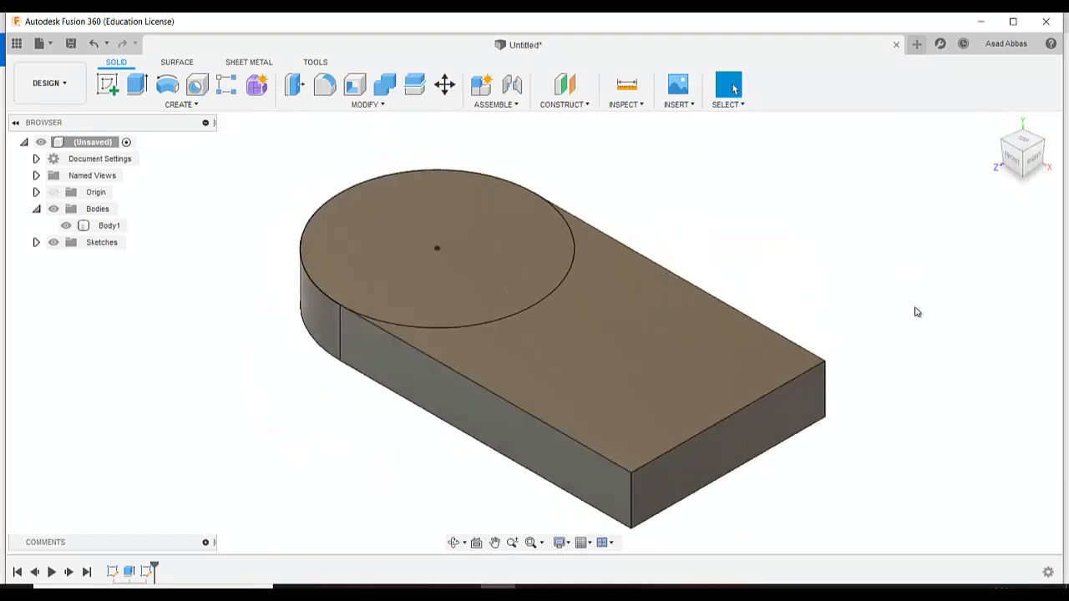
Step: Extrude the 80 mm circle upward from the base by 40 mm, joining it to the base
click(139, 85)
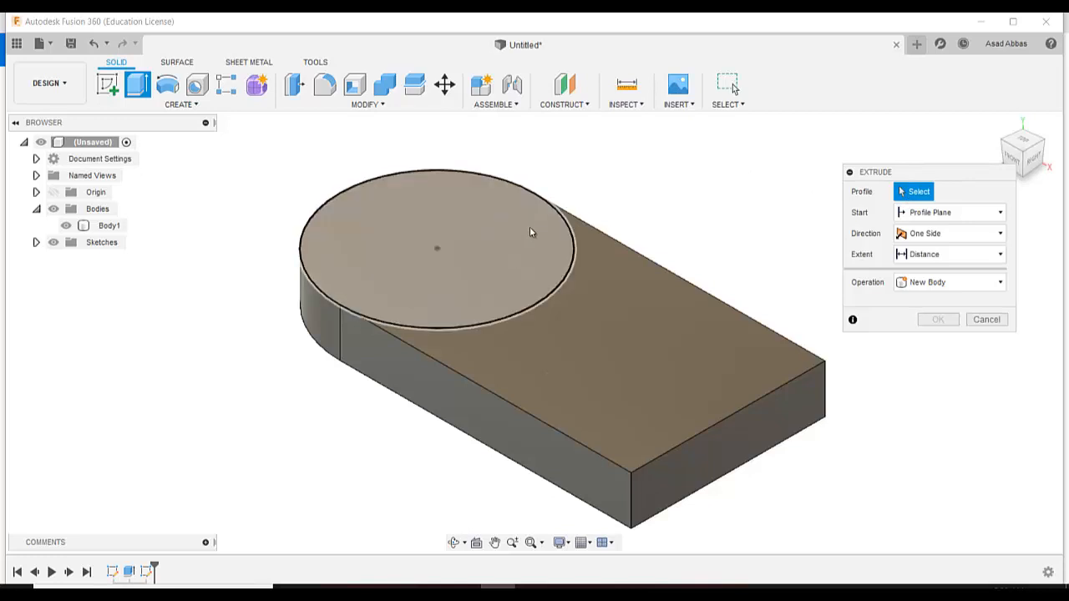
click(430, 241)
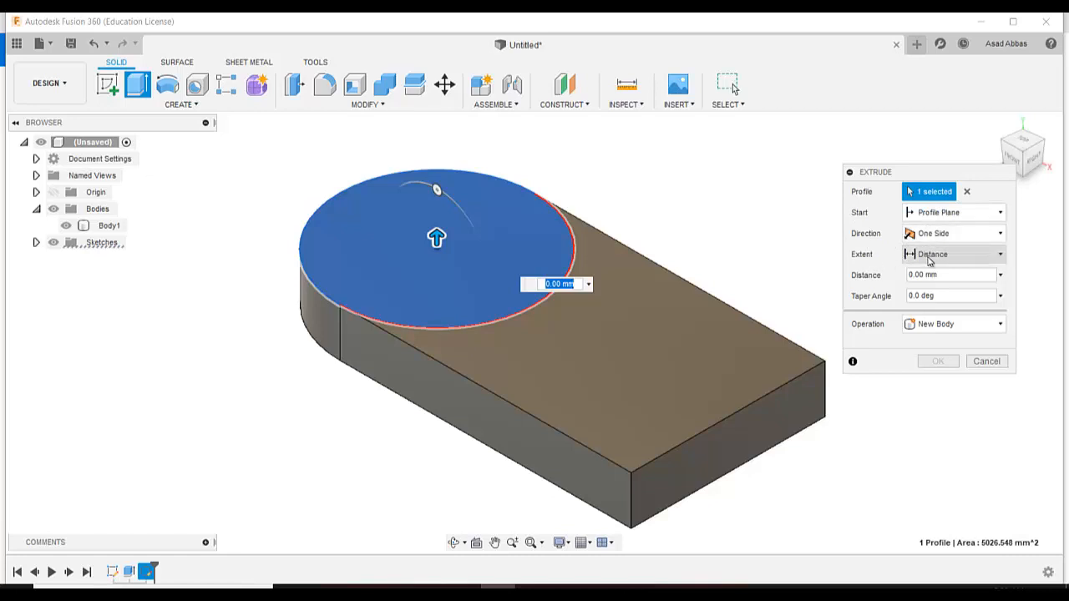
click(915, 275)
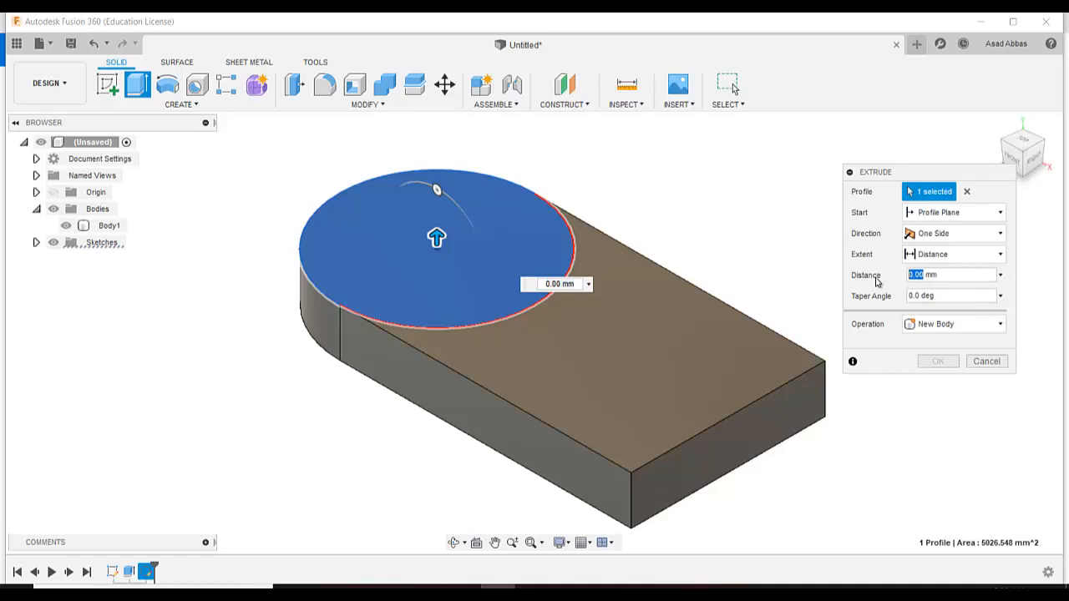
text(50)
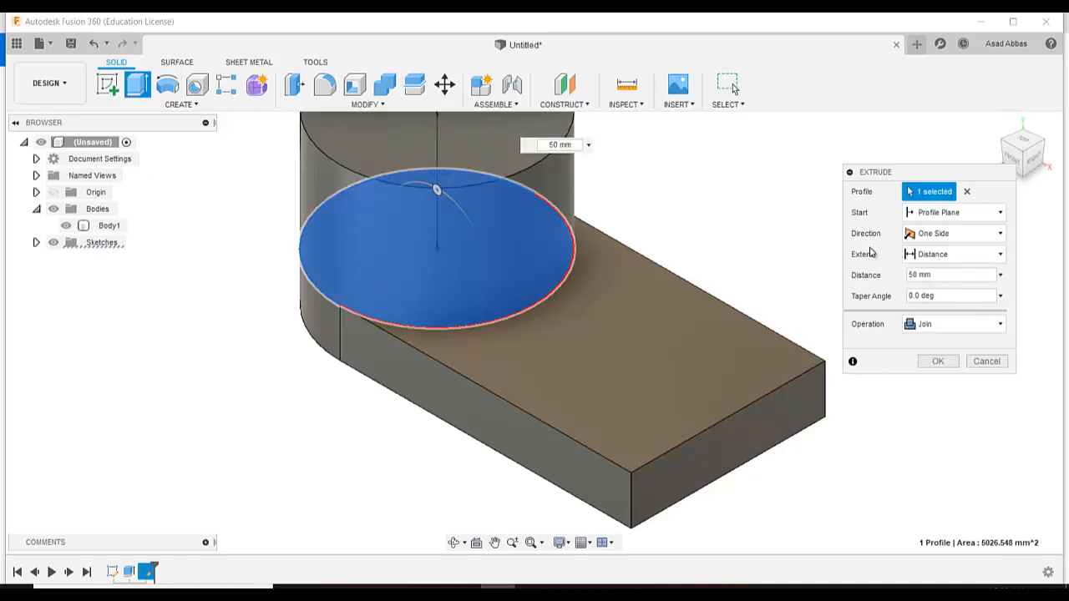
double_click(916, 275)
click(940, 362)
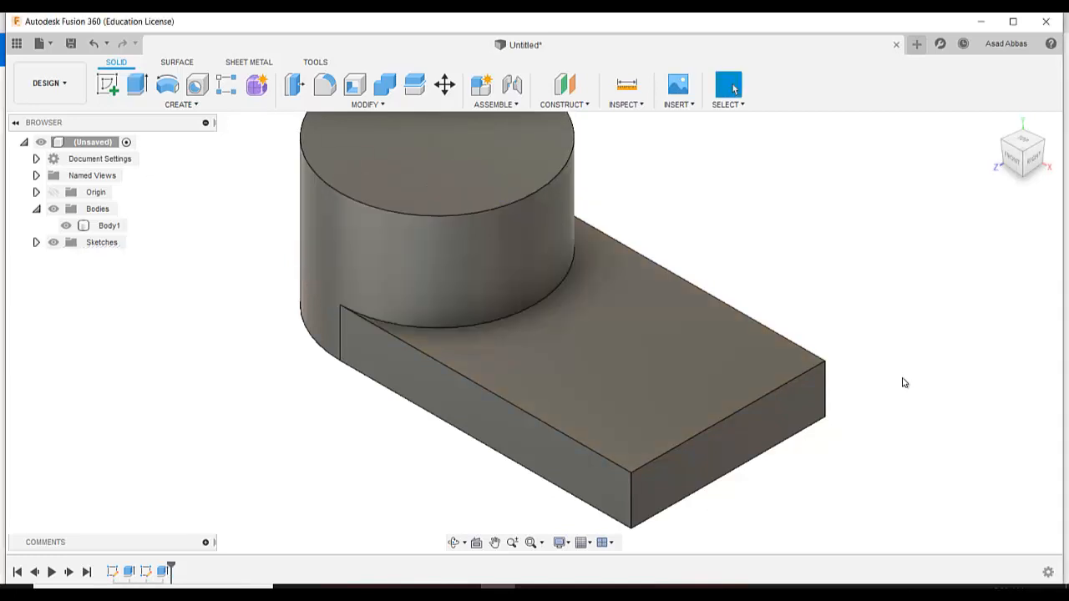
scroll(904, 378, down, 3)
click(996, 124)
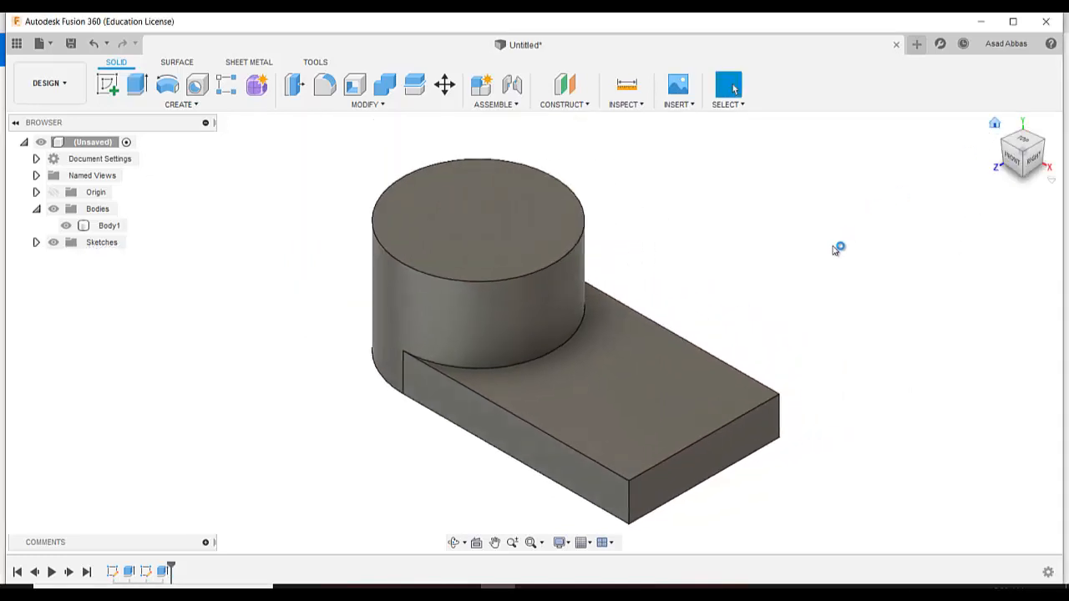
Step: Check the reference picture in Snipping Tool and sketch a circle about 47 mm in diameter, centred on the cylinder's top face
click(568, 592)
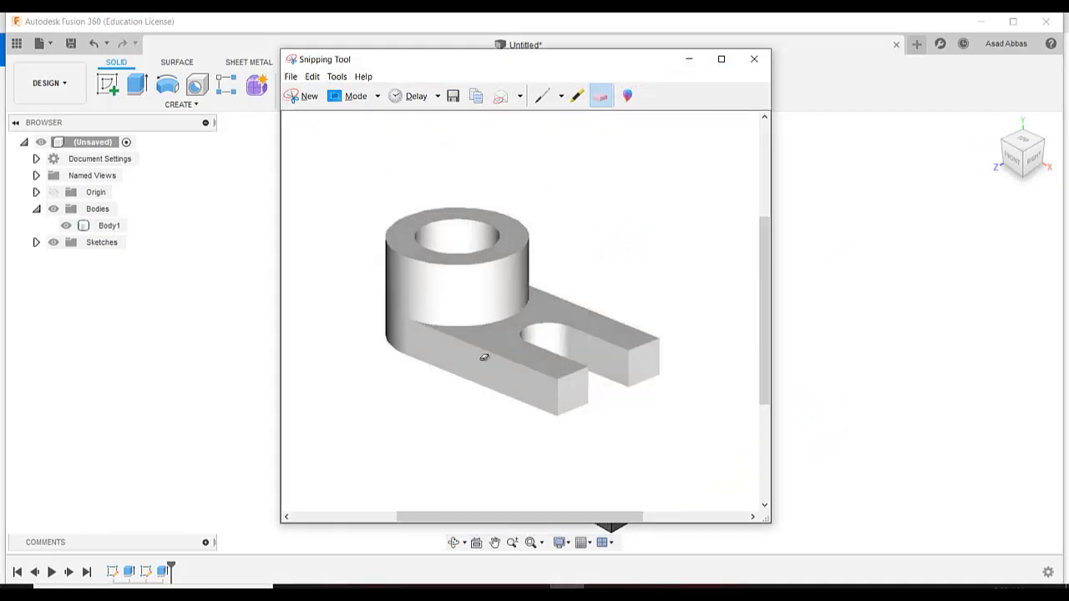
click(568, 592)
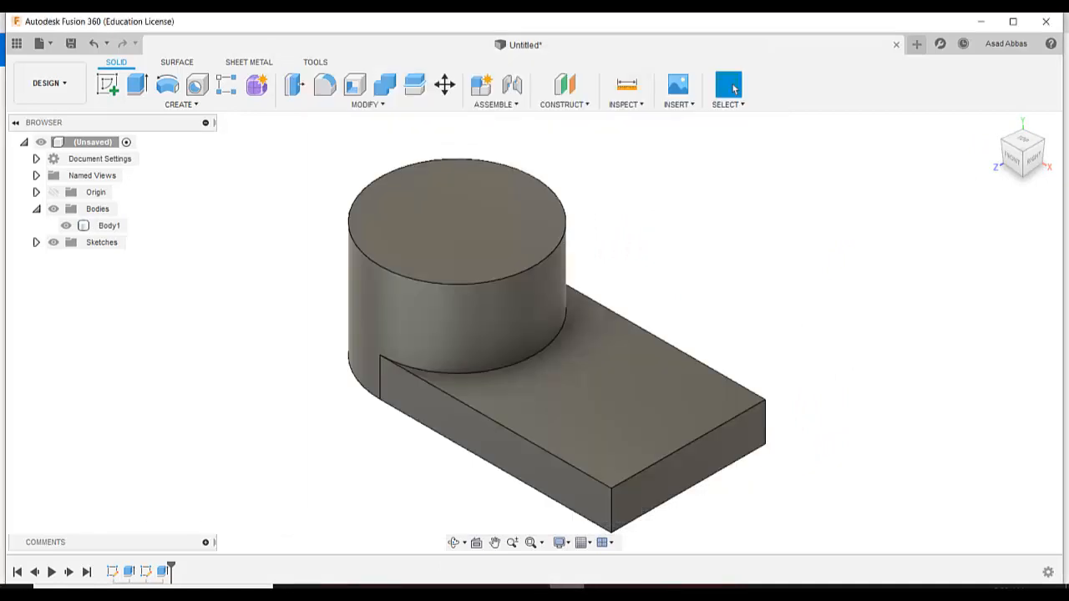
click(107, 83)
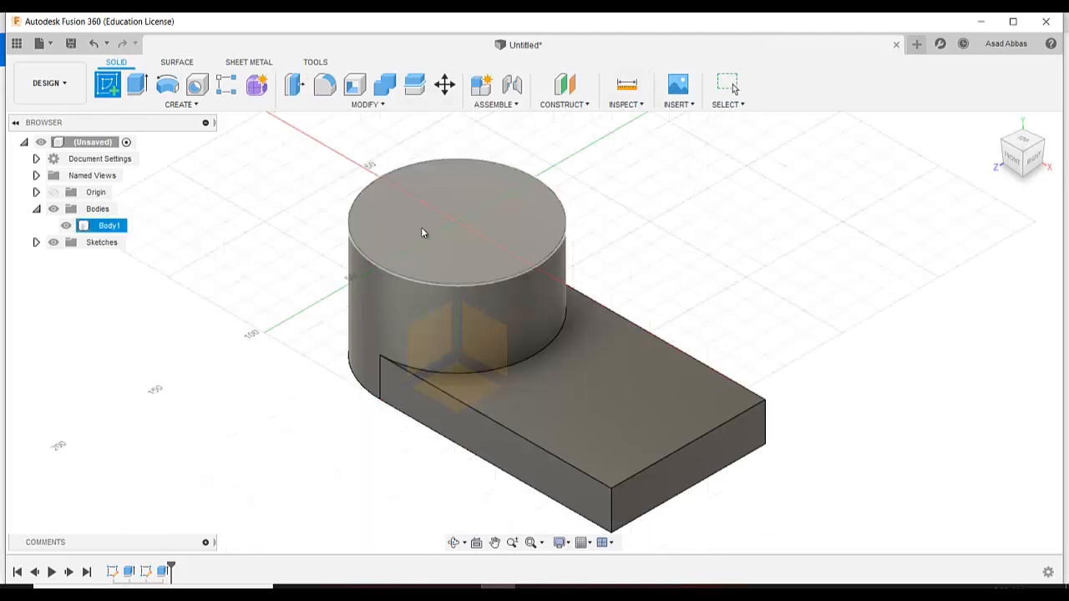
click(453, 189)
click(167, 84)
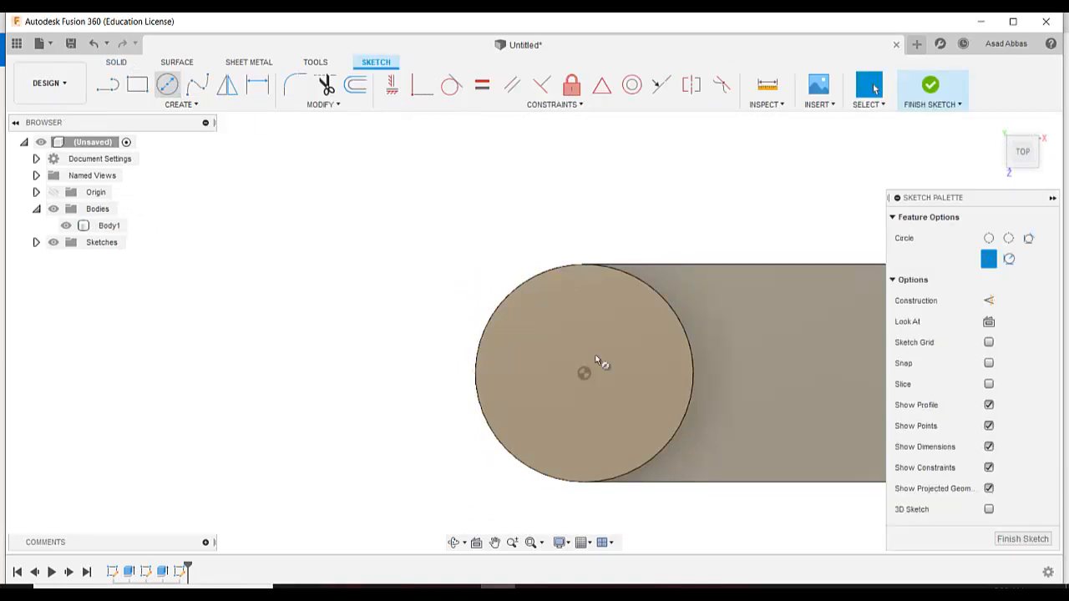
click(585, 375)
click(612, 314)
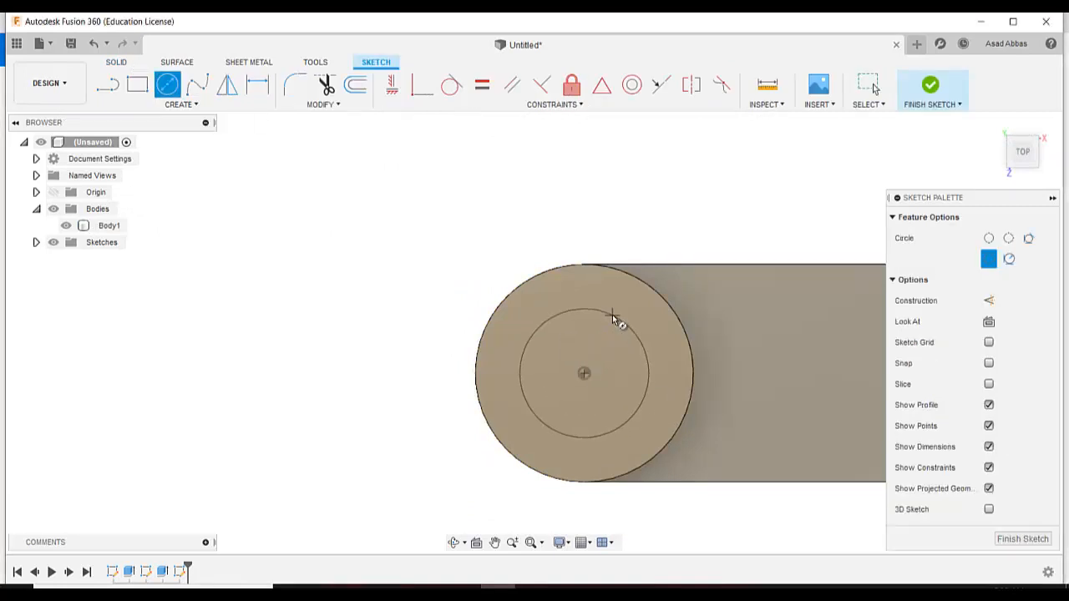
Step: Dimension the inner circle's diameter as 40 mm and finish the sketch
click(179, 104)
click(150, 381)
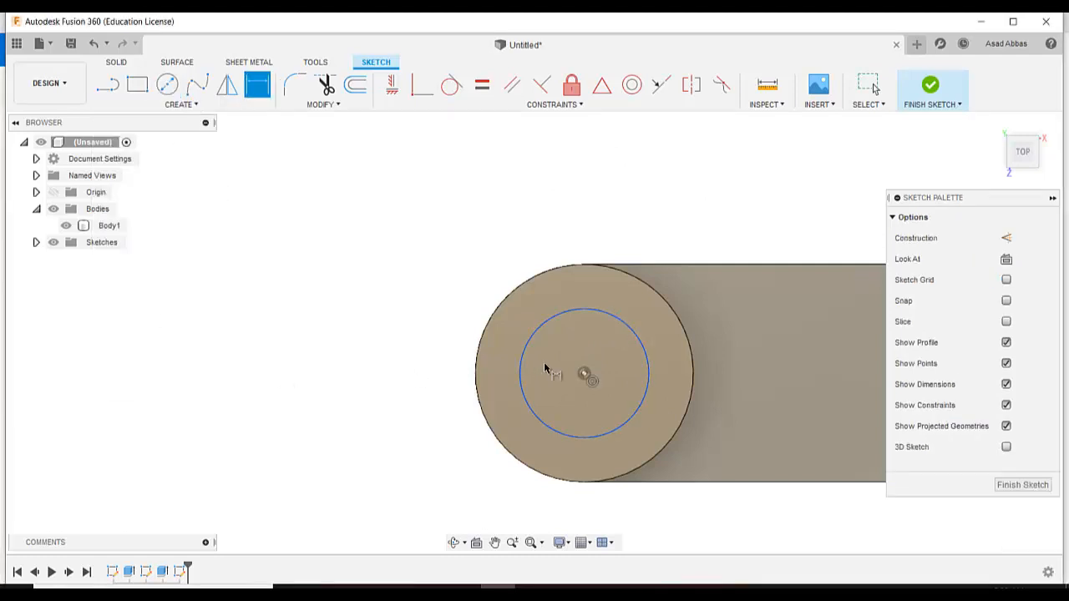
click(520, 374)
click(434, 268)
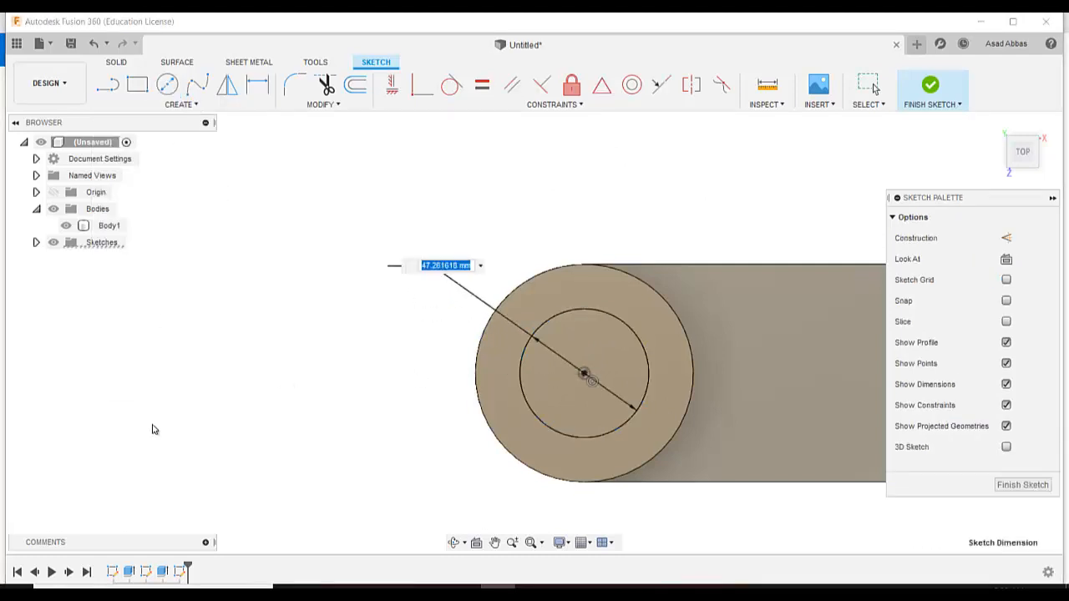
text(40)
key(Return)
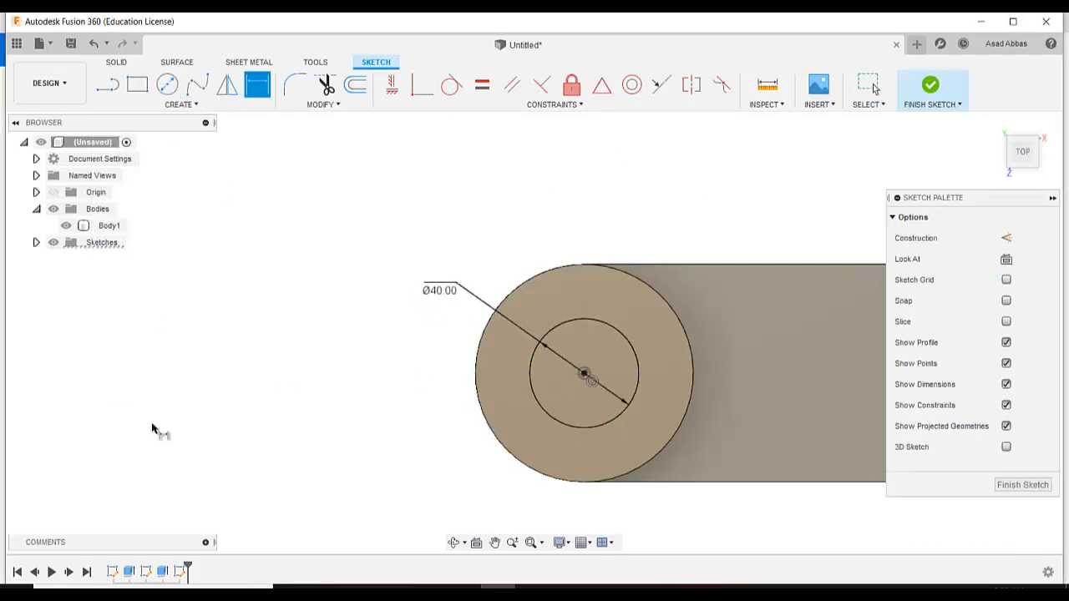
click(1022, 485)
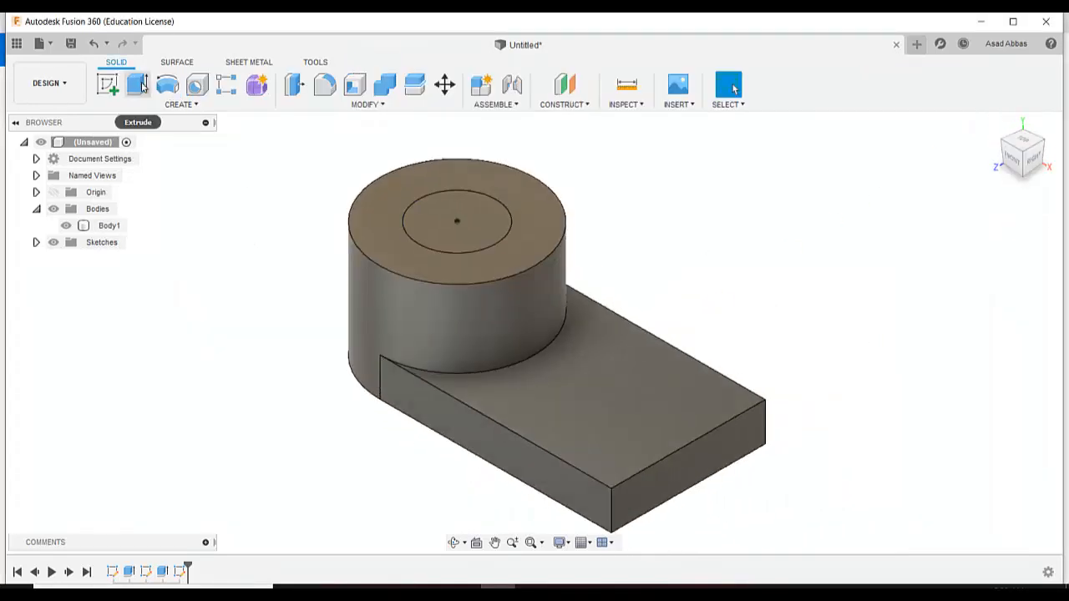
Step: Extrude the inner circle downward as a Cut with extent All, making a through hole in the cylinder and base
click(142, 85)
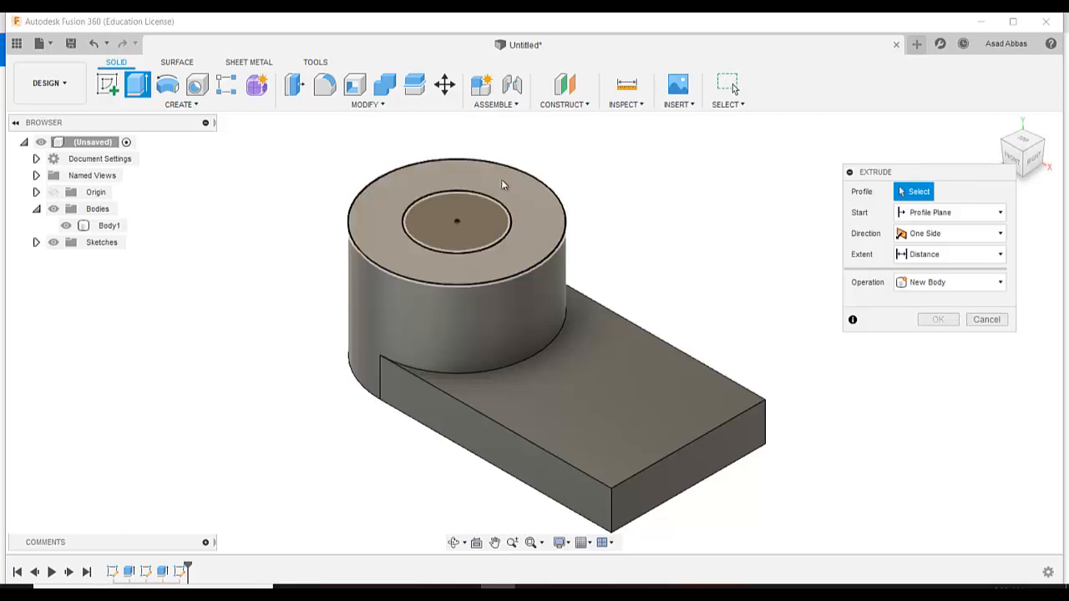
click(482, 212)
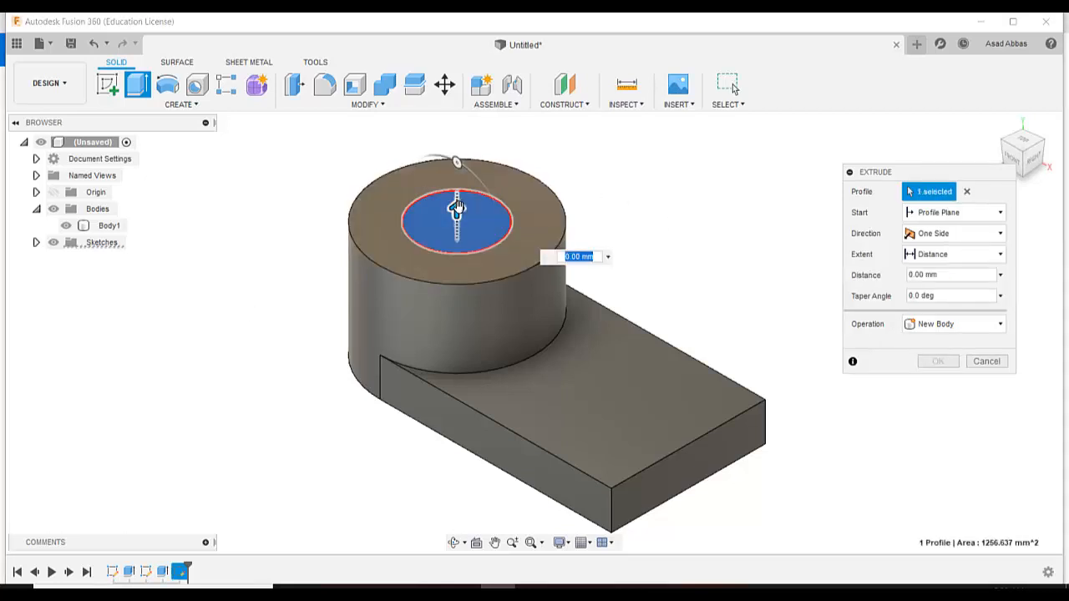
drag(457, 209, 475, 128)
scroll(716, 270, down, 1)
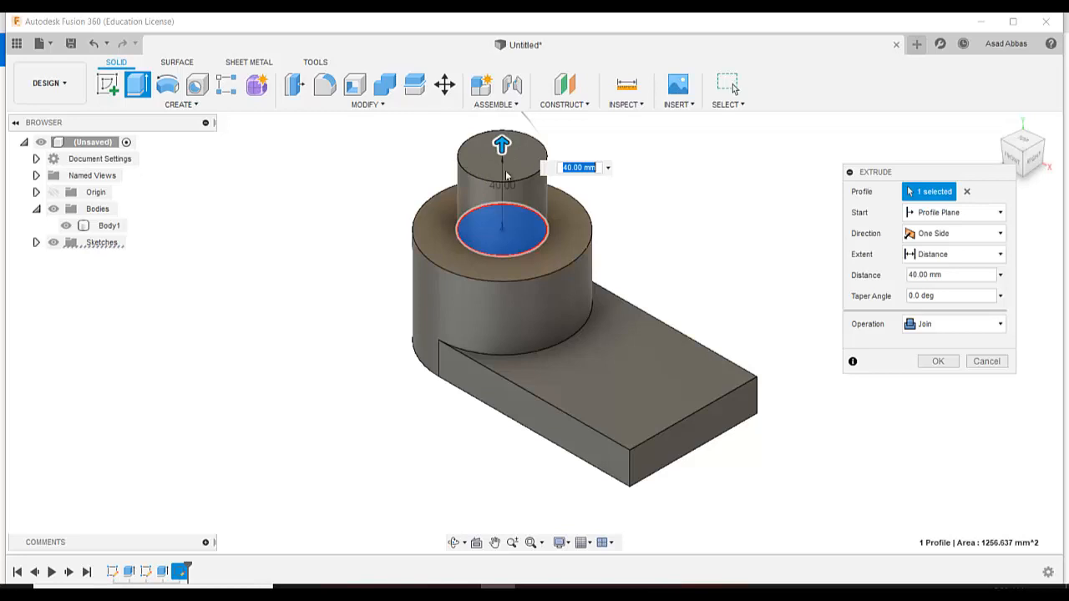
mouse_move(516, 149)
mouse_down()
mouse_move(503, 147)
mouse_move(505, 157)
mouse_up()
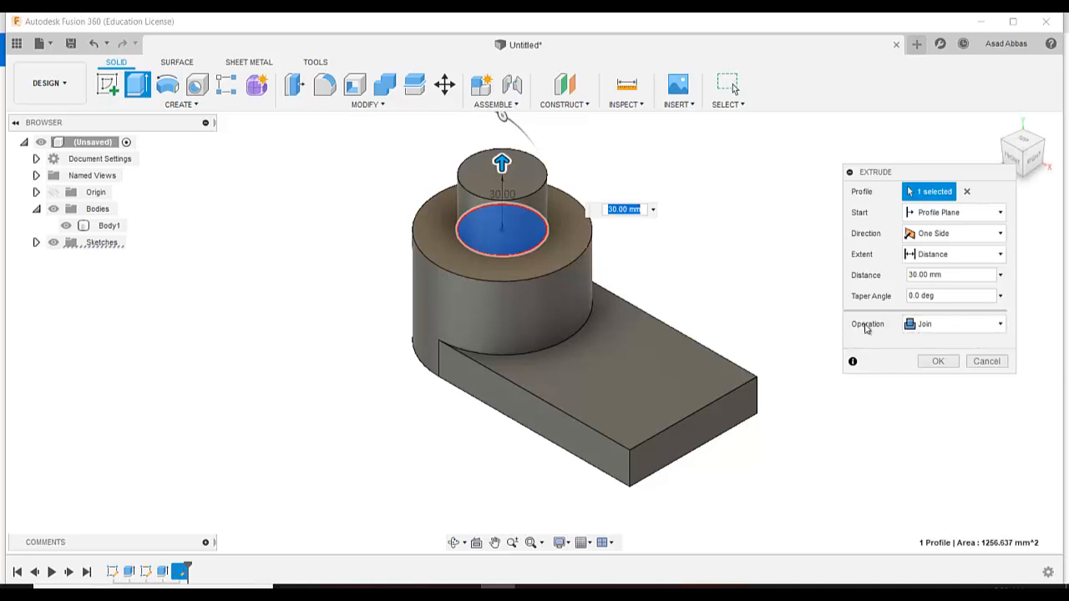
click(918, 324)
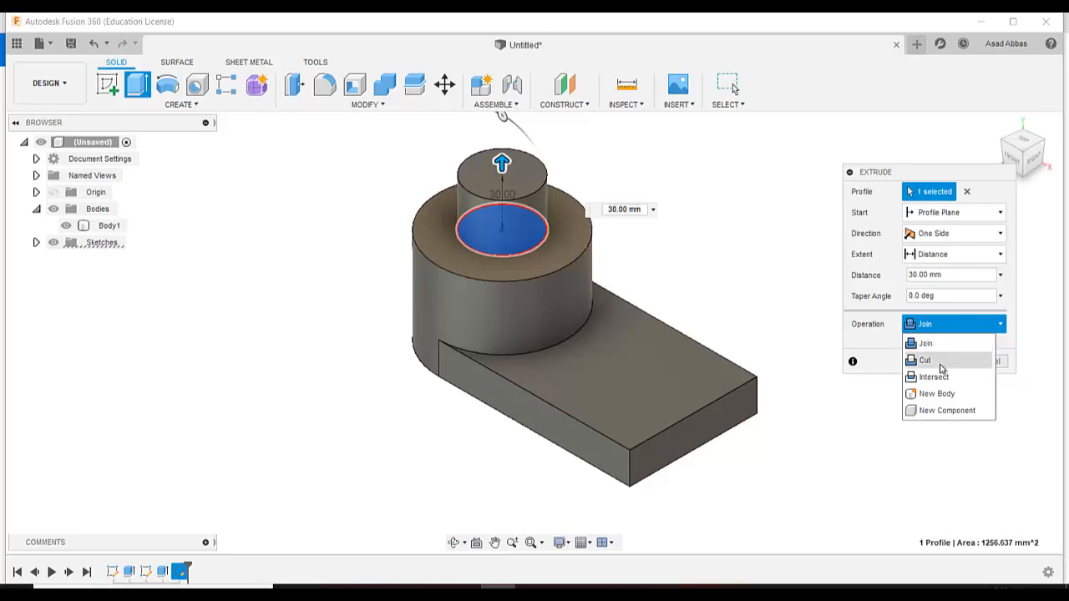
click(941, 368)
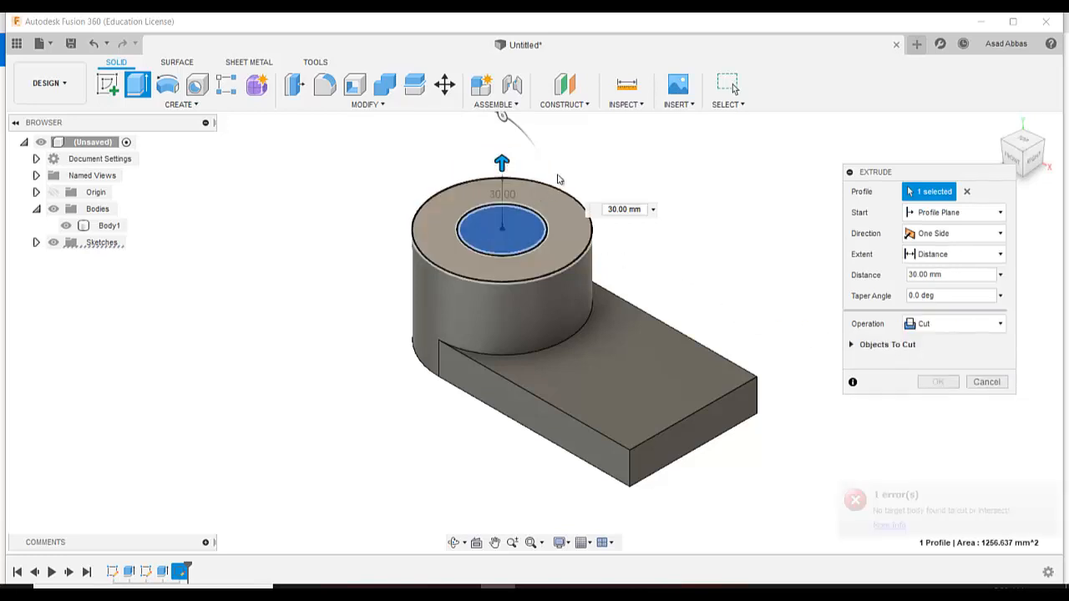
drag(501, 164, 500, 315)
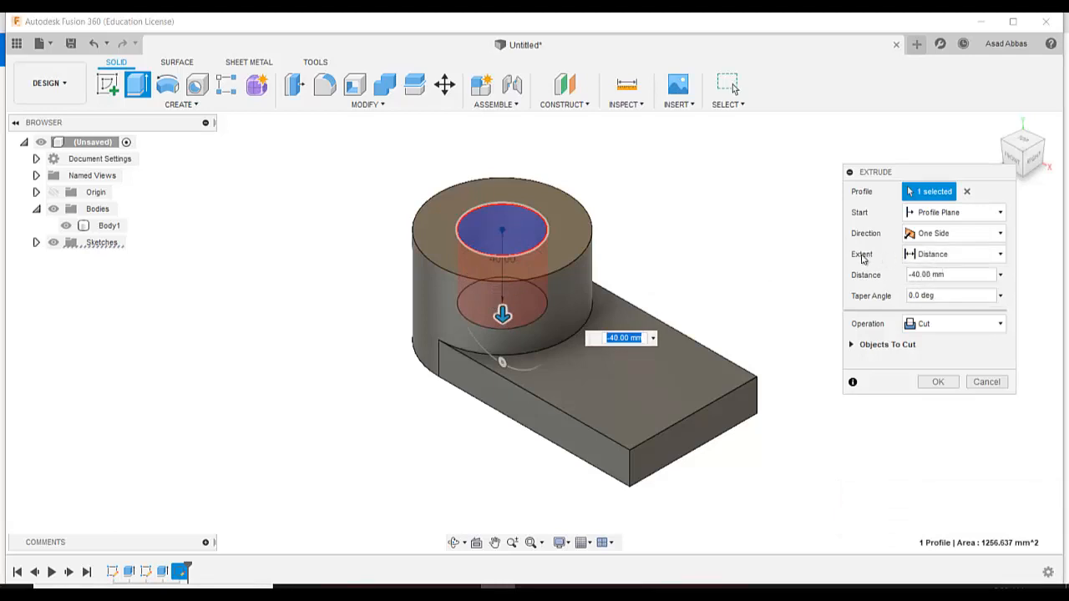
click(911, 258)
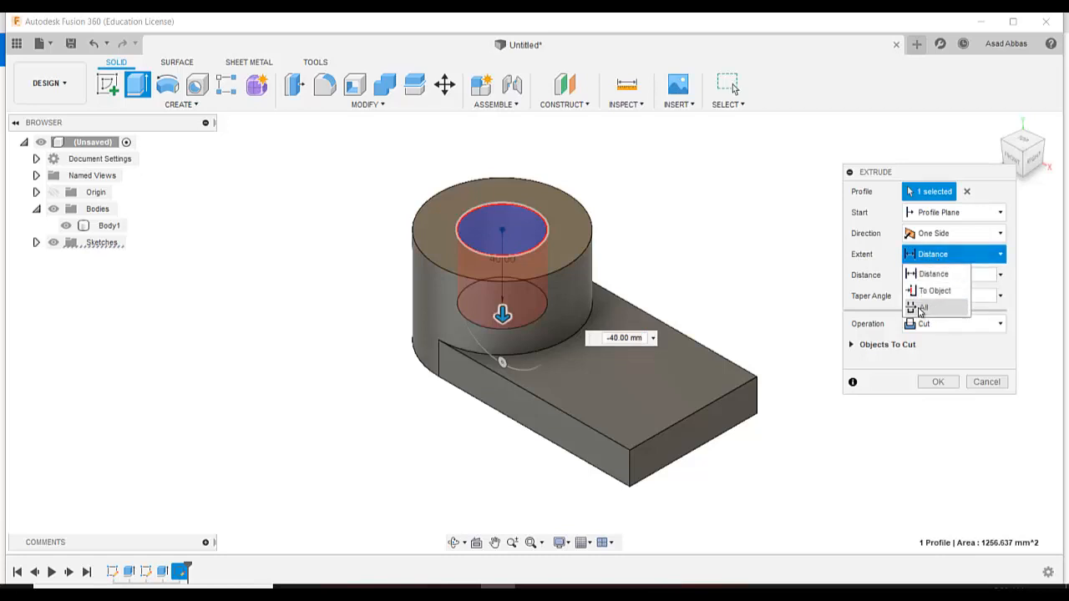
click(921, 308)
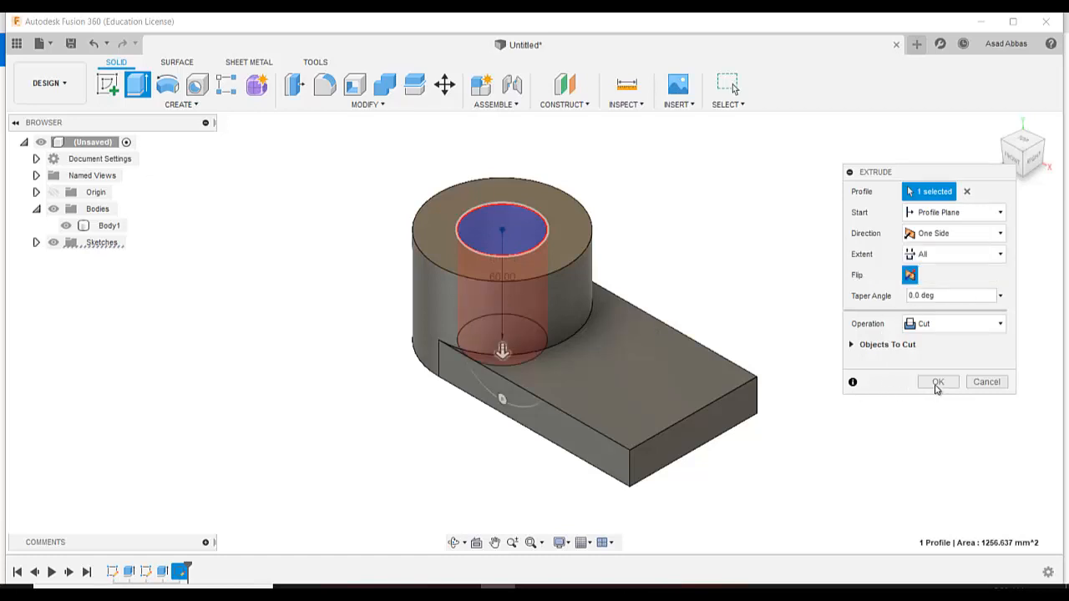
click(937, 384)
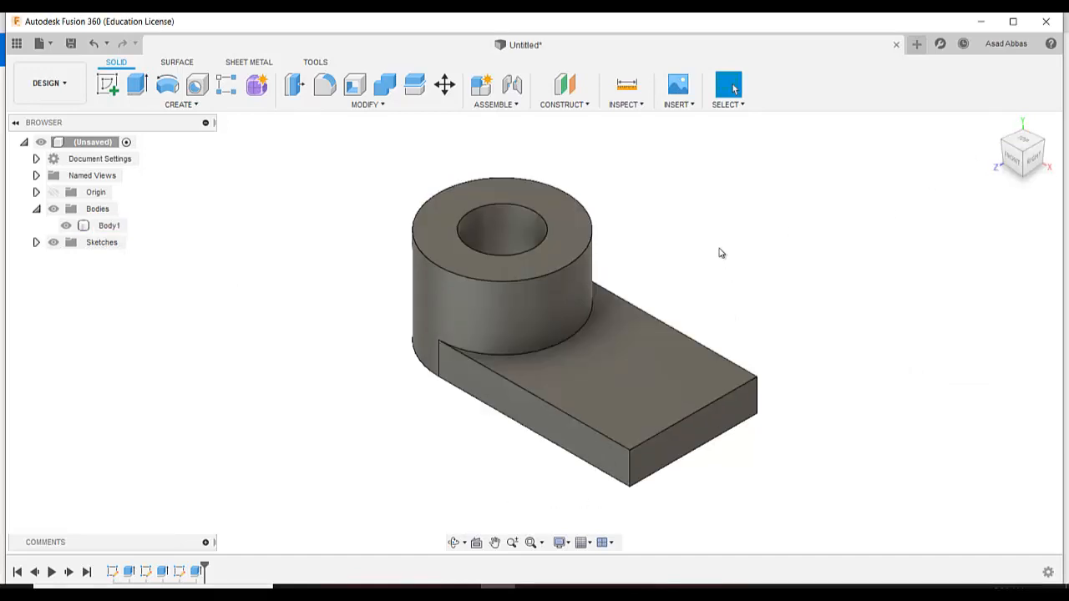
Step: Inspect the through hole and review the timeline features, rolling the history back to the base extrusion and forward to the end
drag(1024, 158, 1023, 169)
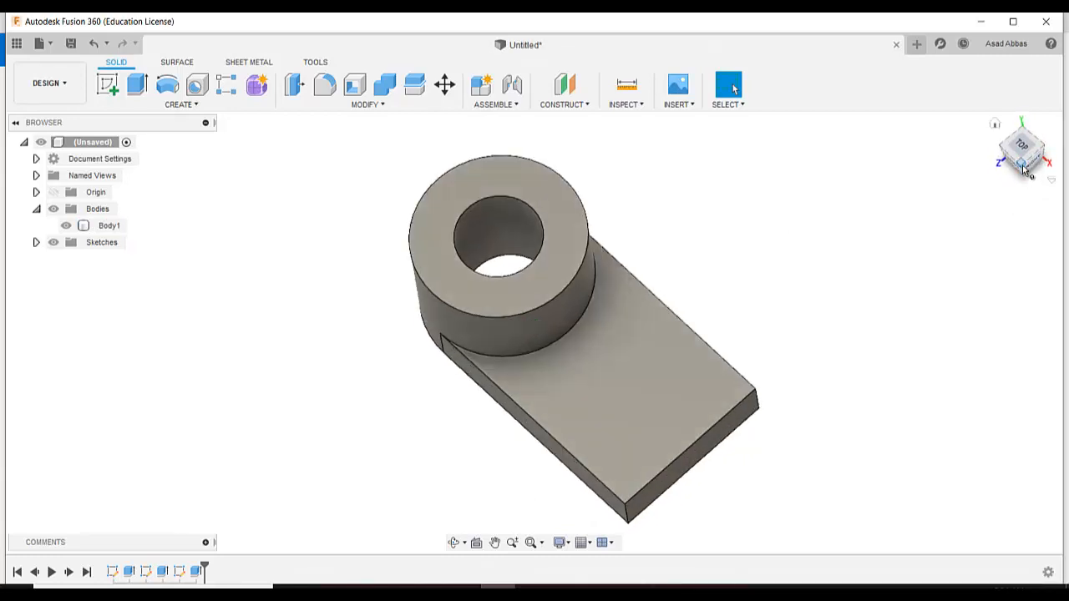
mouse_move(1027, 172)
mouse_down()
mouse_move(1039, 151)
mouse_move(1019, 150)
mouse_move(1021, 160)
mouse_move(1028, 144)
mouse_move(1027, 163)
mouse_up()
click(995, 127)
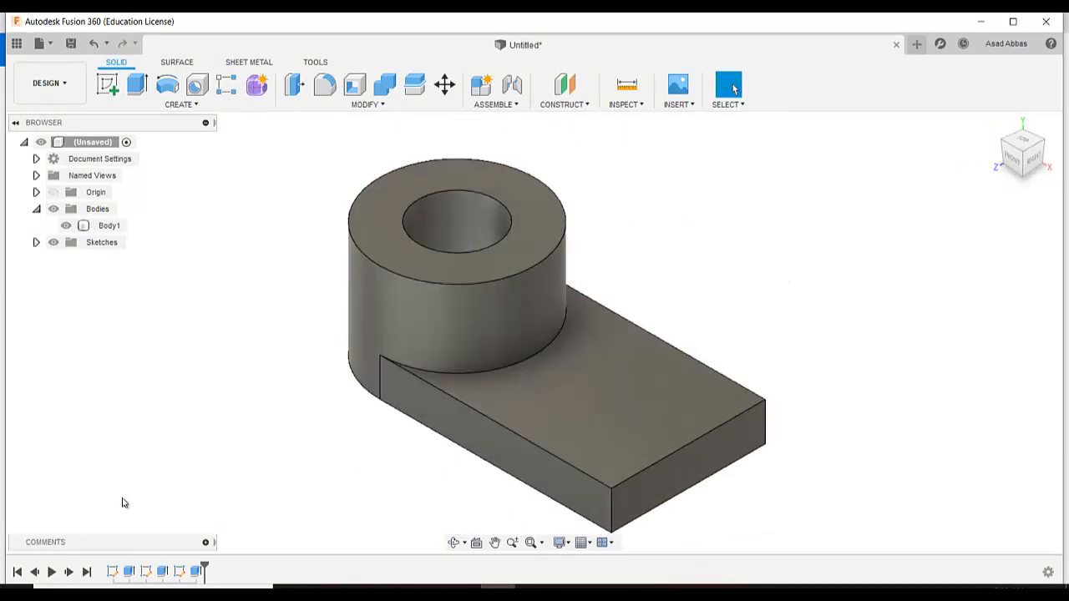
click(116, 579)
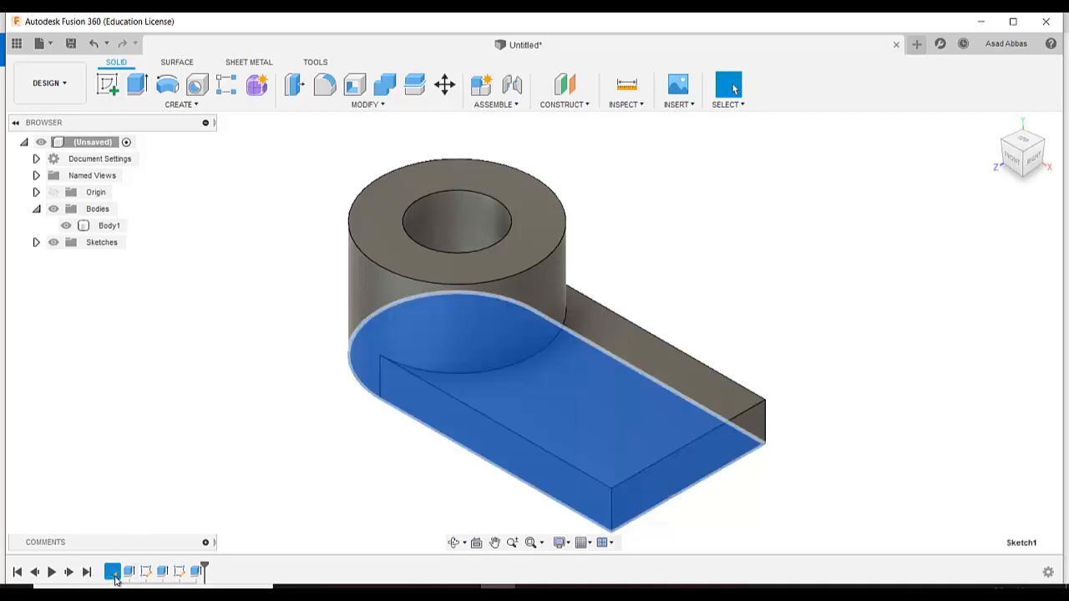
click(128, 573)
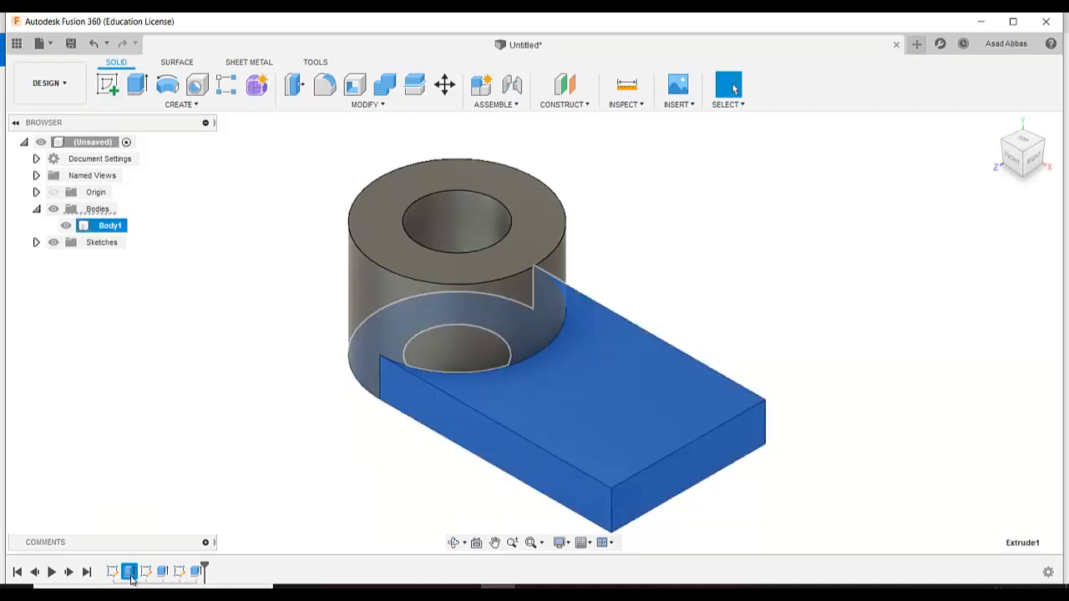
click(145, 573)
click(162, 573)
click(179, 573)
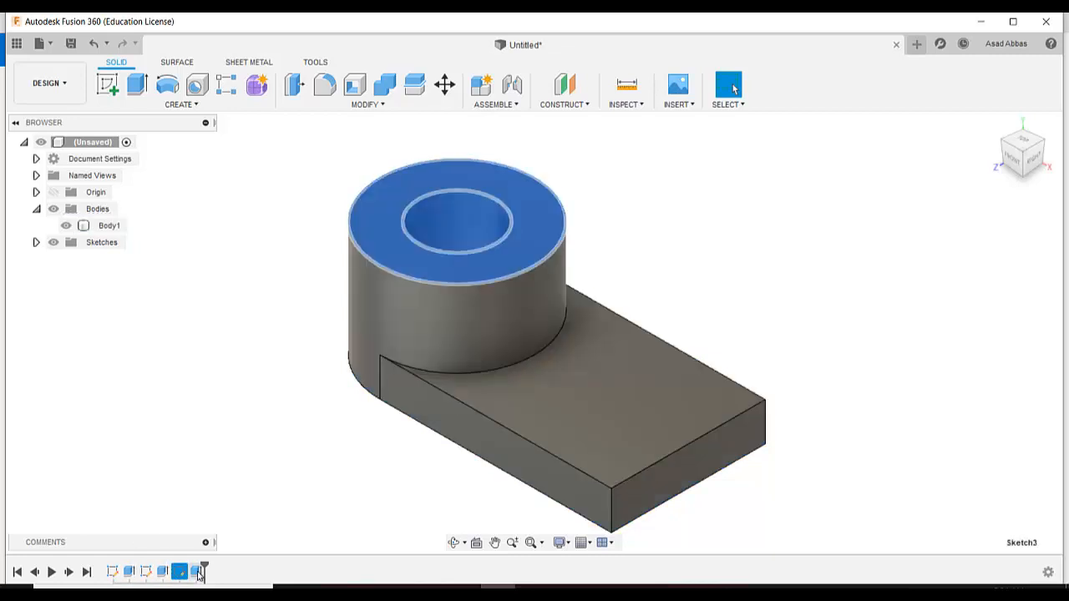
click(196, 573)
click(242, 492)
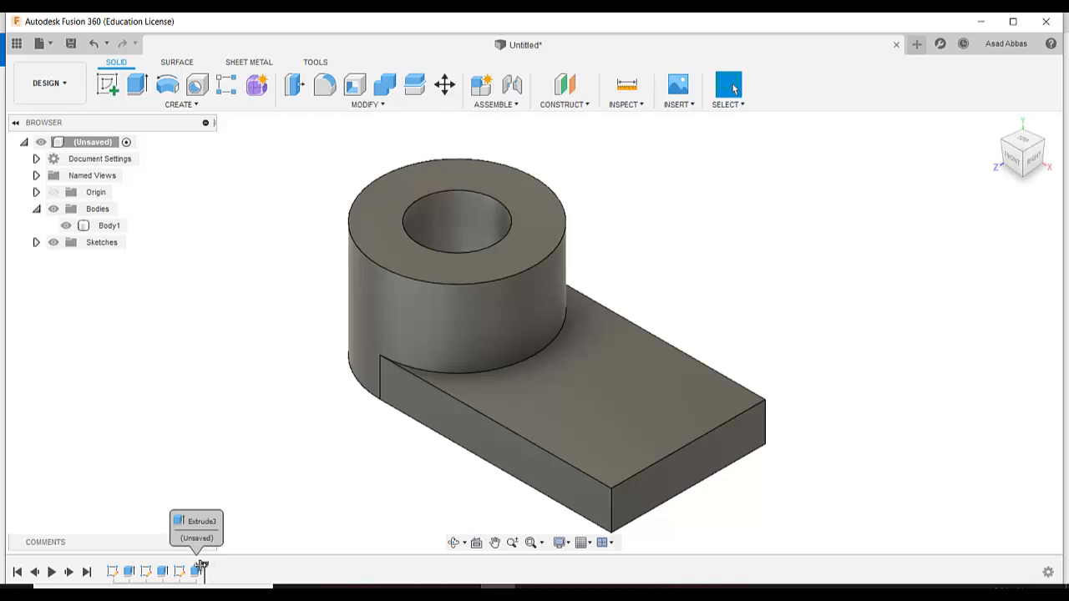
drag(202, 570, 138, 569)
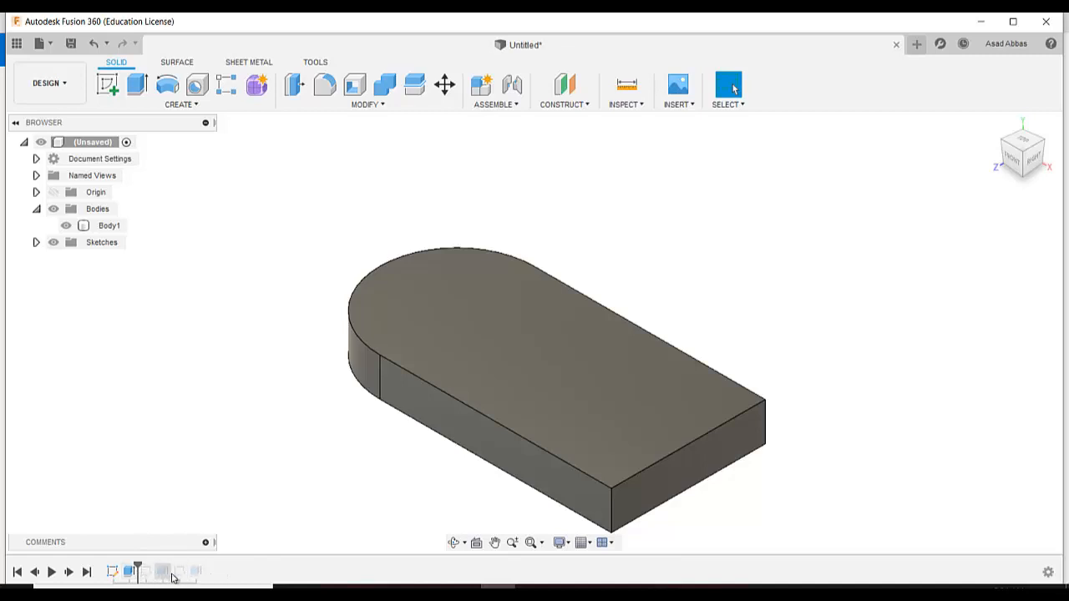
drag(138, 570, 216, 564)
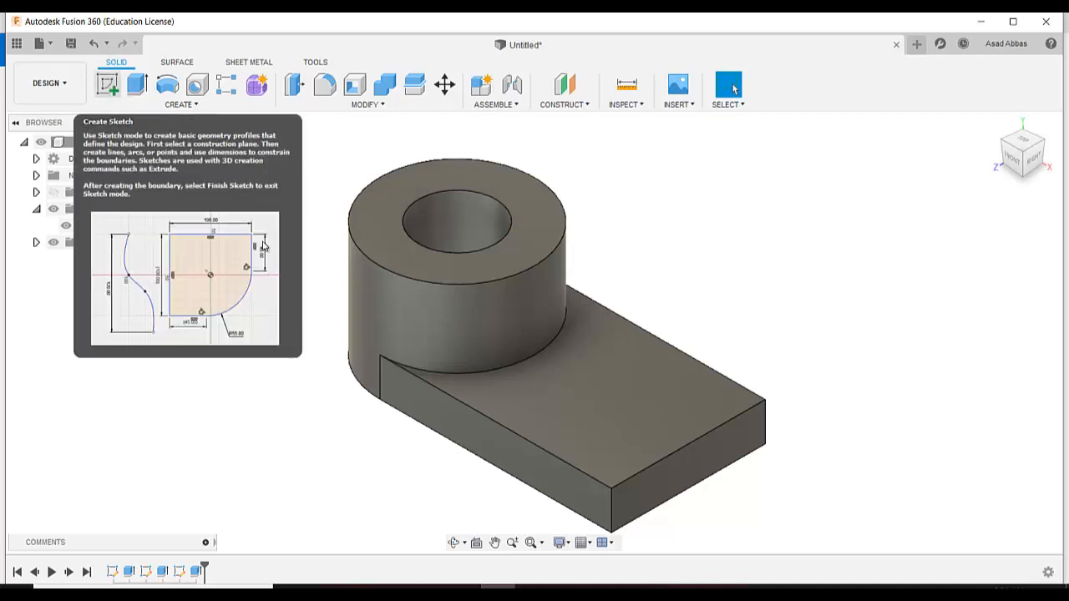
Step: Check the reference picture in Snipping Tool and start a new sketch on the base plate's top face
click(566, 593)
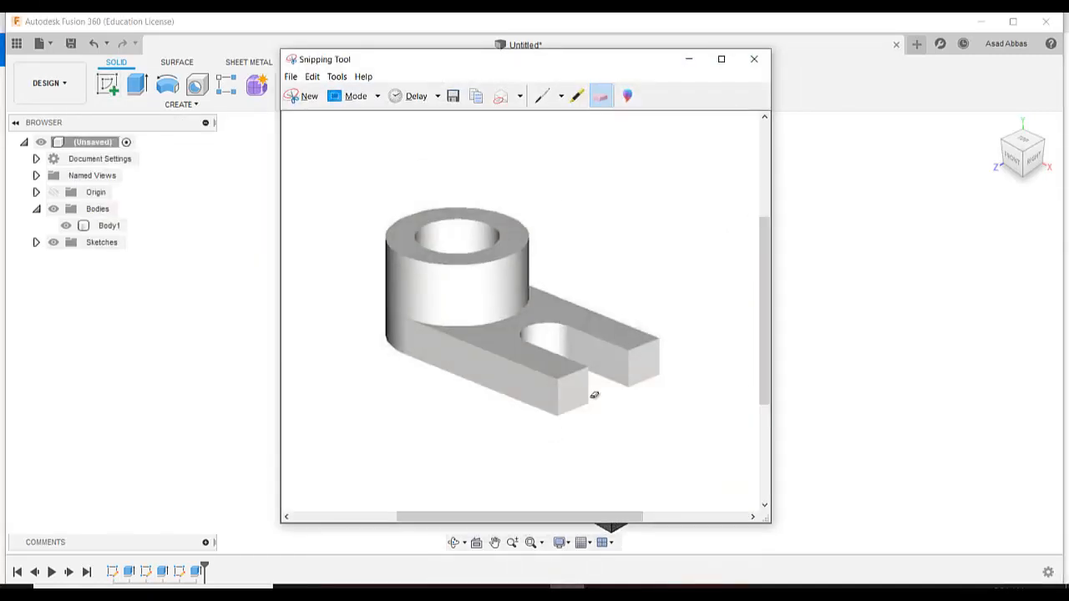
click(567, 592)
click(108, 84)
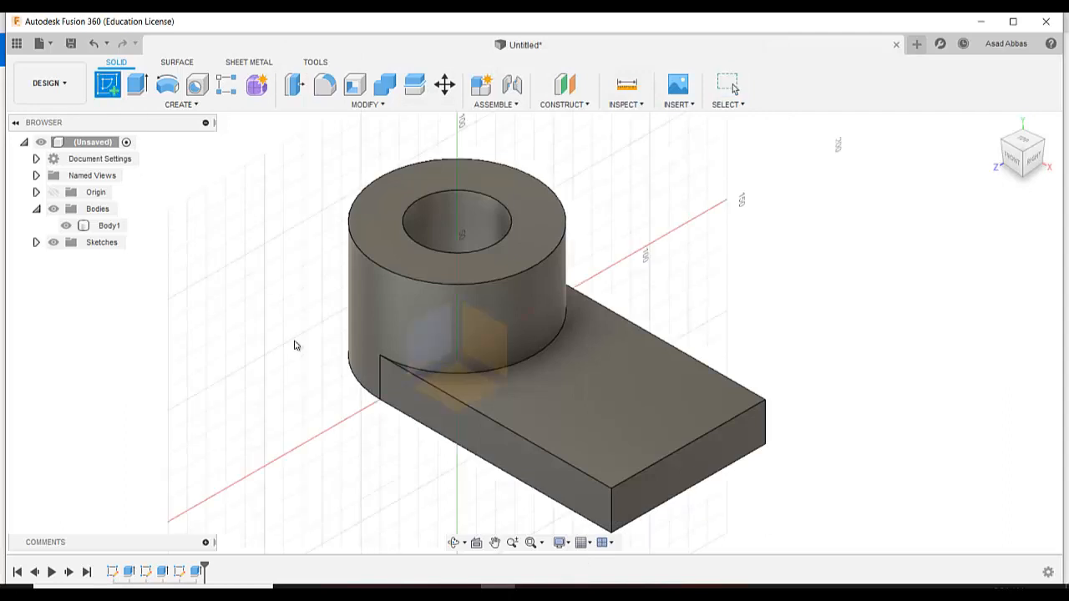
click(523, 426)
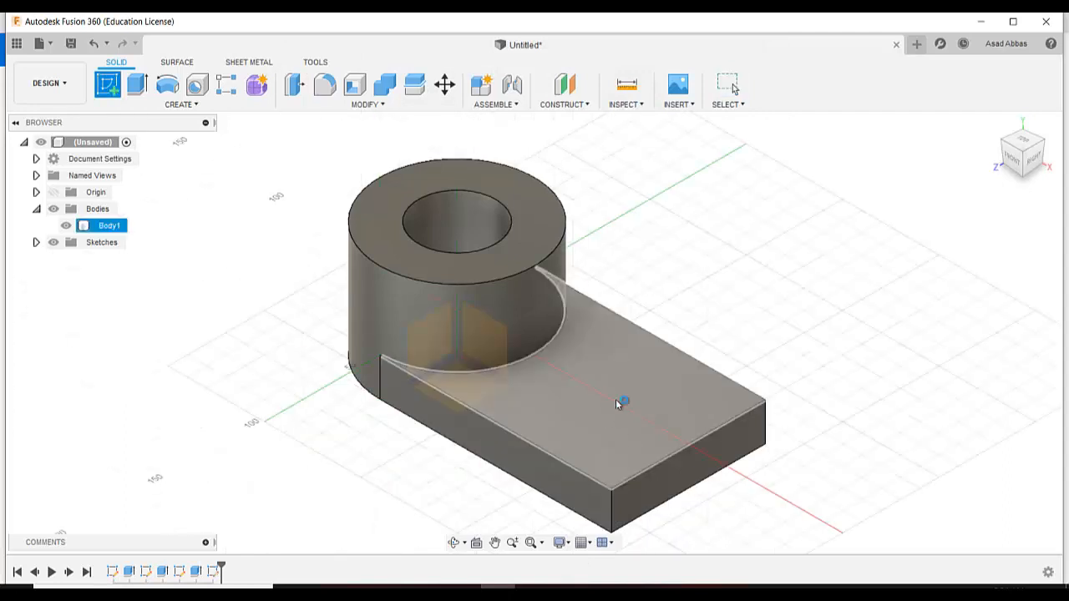
click(618, 404)
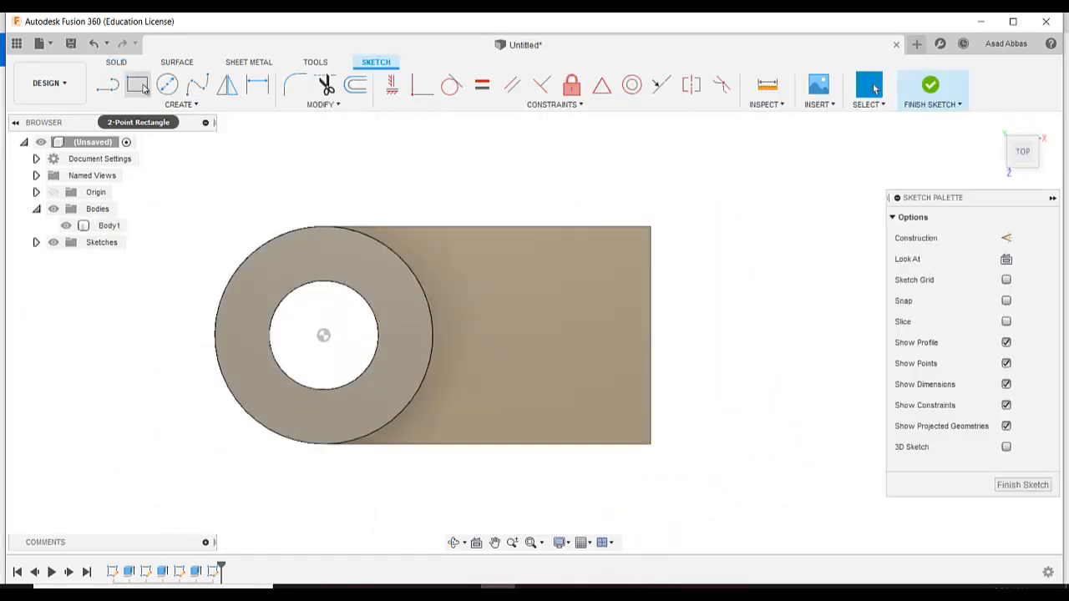
Step: Sketch a line about 32 mm long on the base's end edge and two parallel lines about 46 mm long running inward from its ends
key(l)
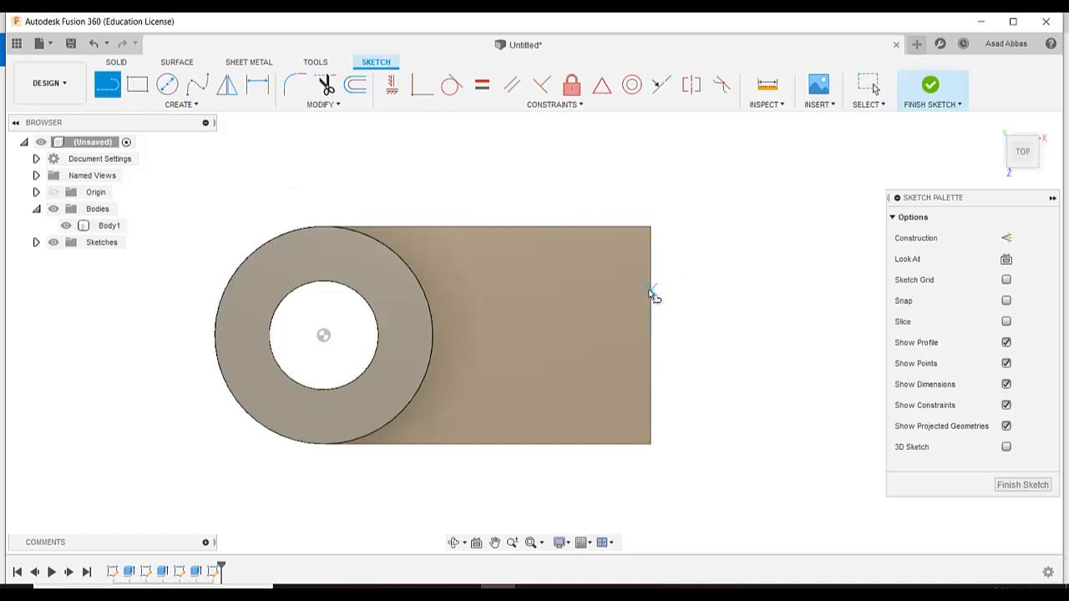
click(651, 282)
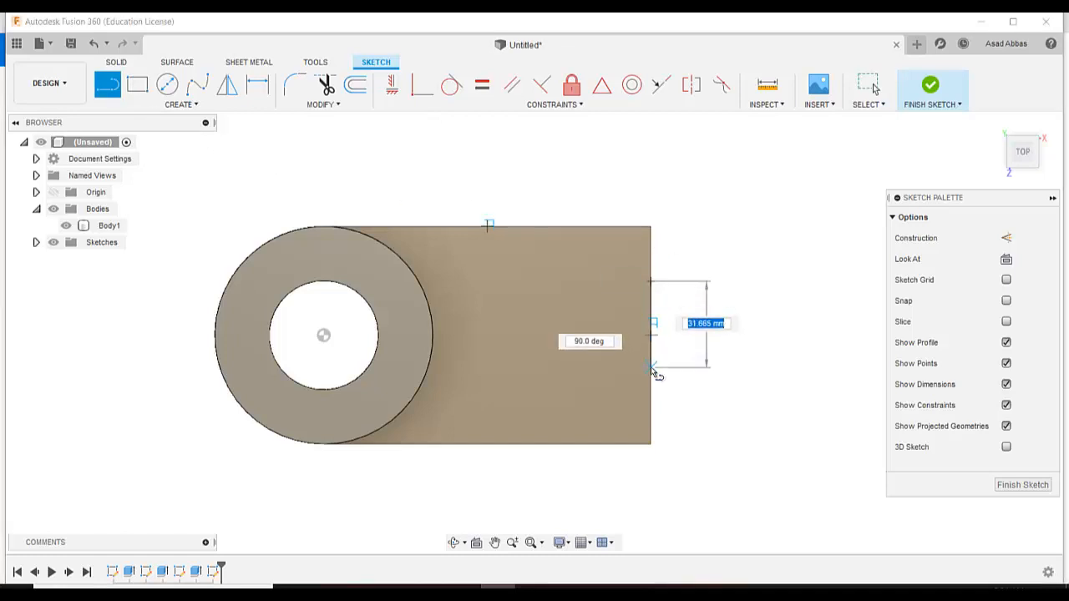
click(650, 367)
click(526, 368)
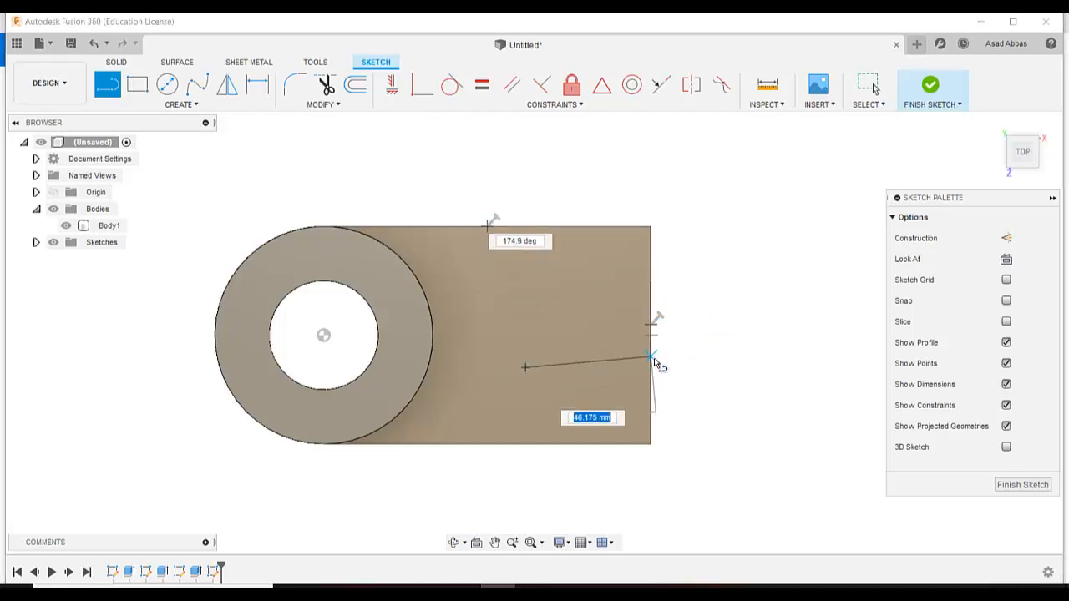
click(650, 282)
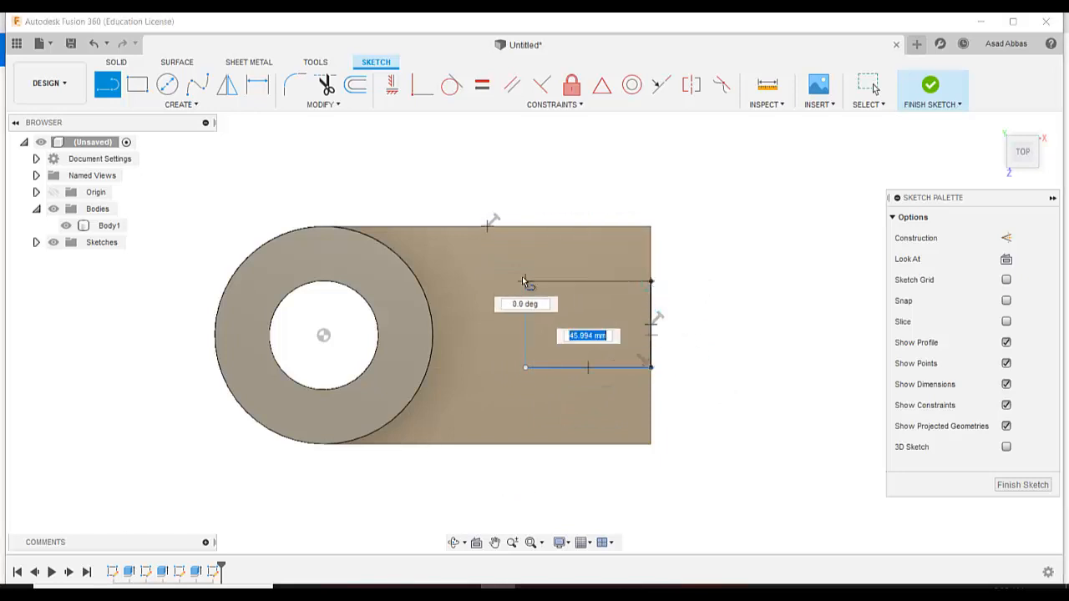
click(524, 262)
key(Escape)
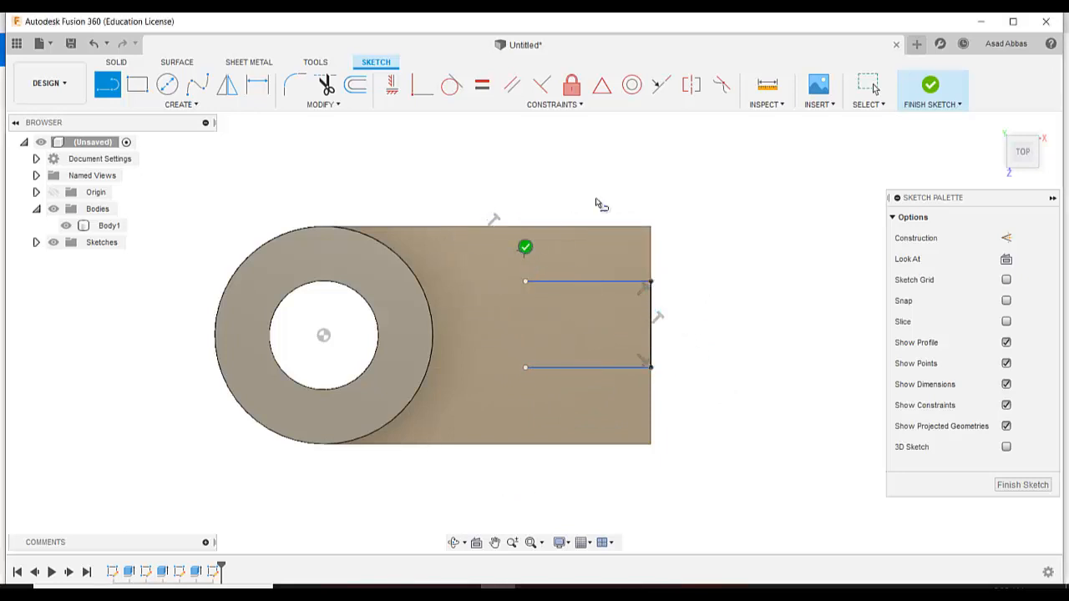
Step: Close the slot's inner end with a 3-point arc of about 17 mm radius joining the two parallel lines
click(201, 107)
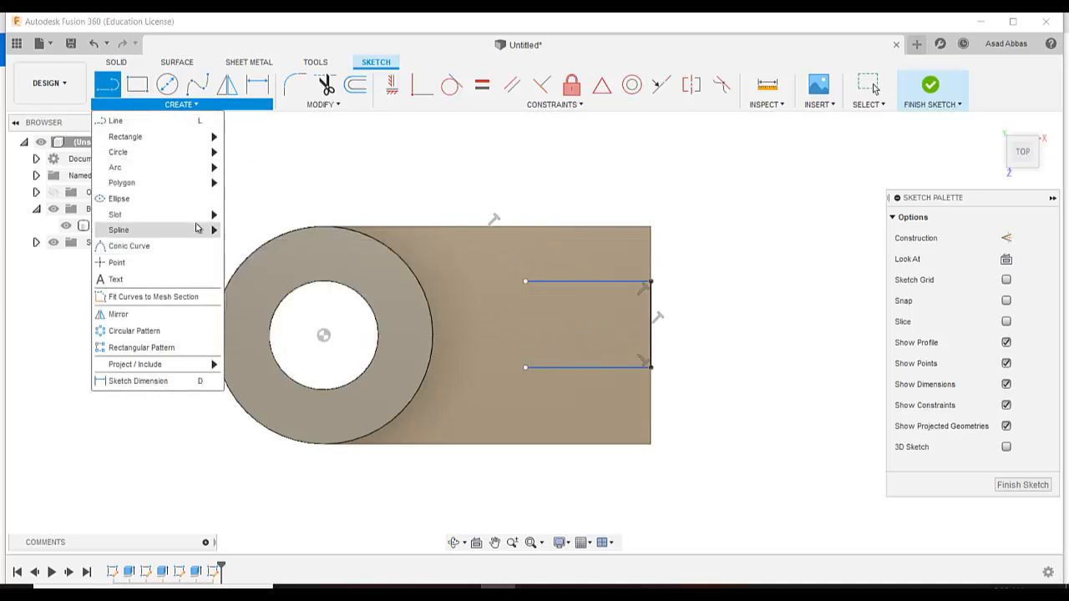
mouse_move(199, 169)
click(255, 170)
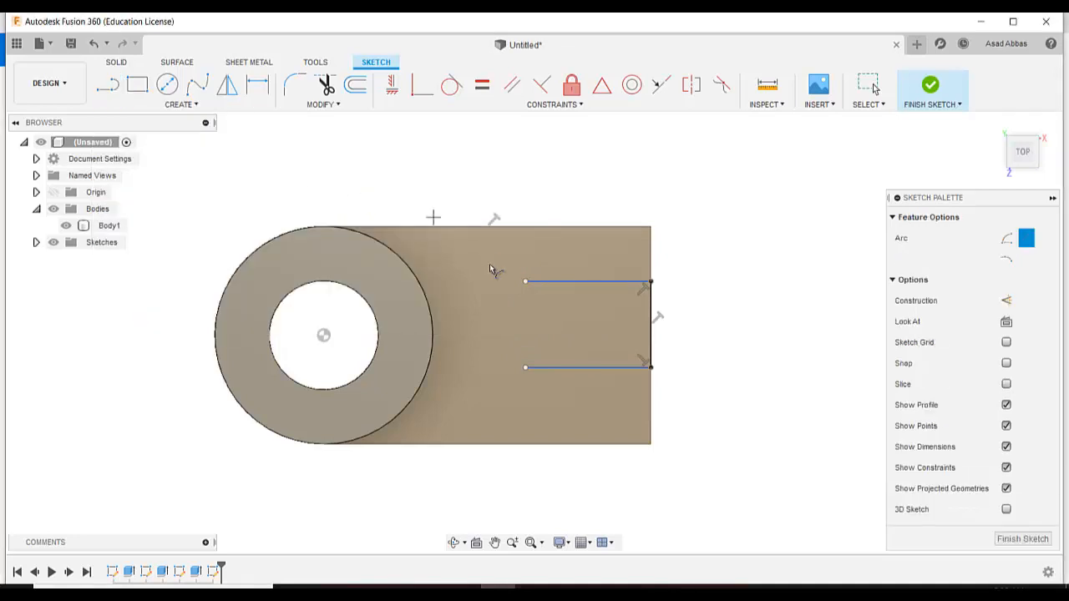
click(526, 281)
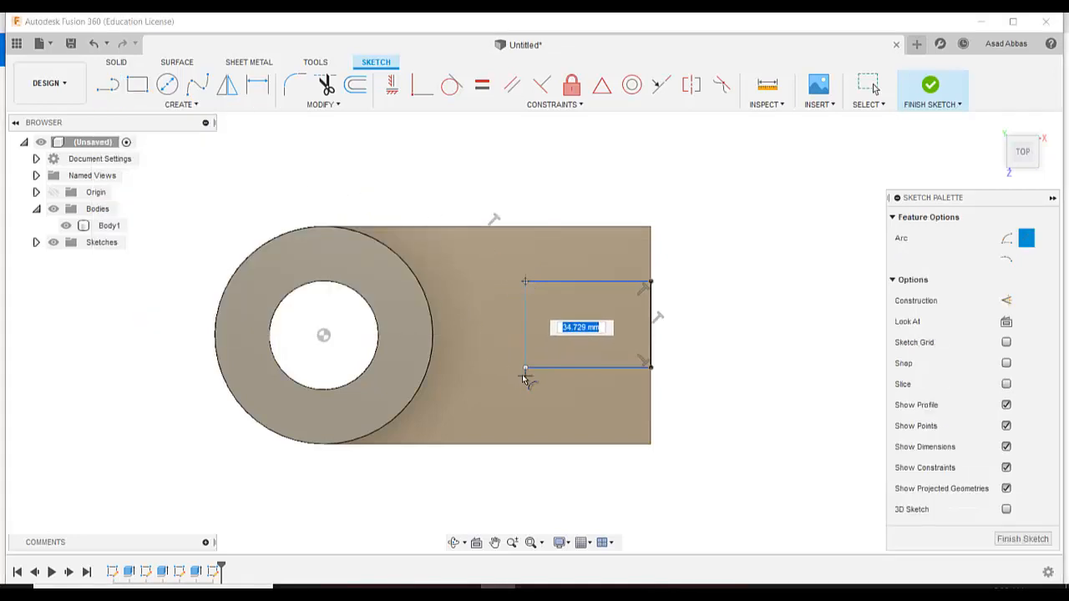
click(525, 367)
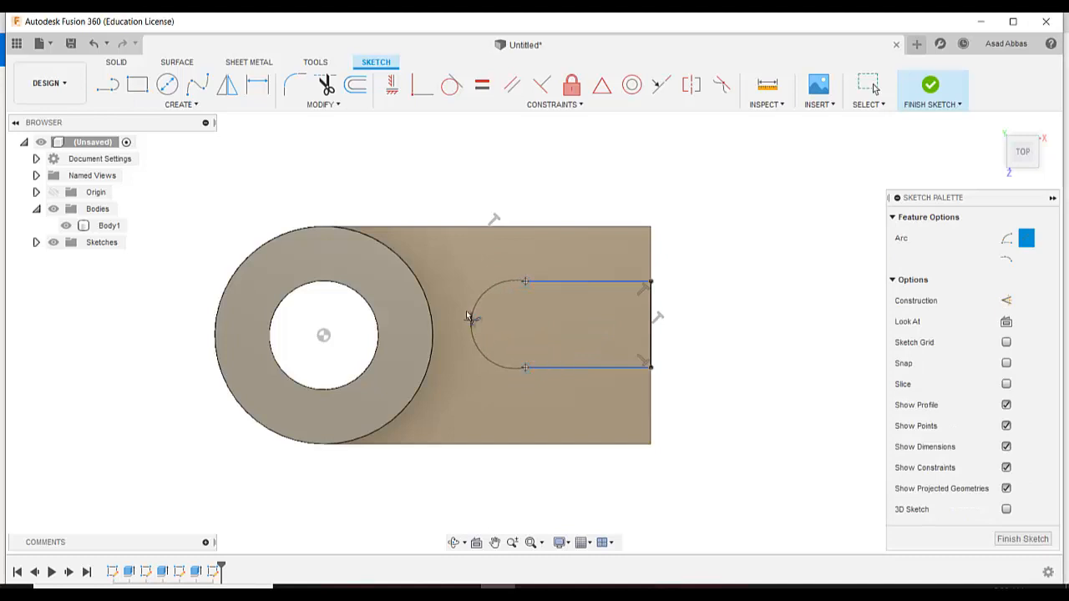
click(460, 316)
Step: Apply tangent constraints between the arc and both straight sides of the slot
click(451, 84)
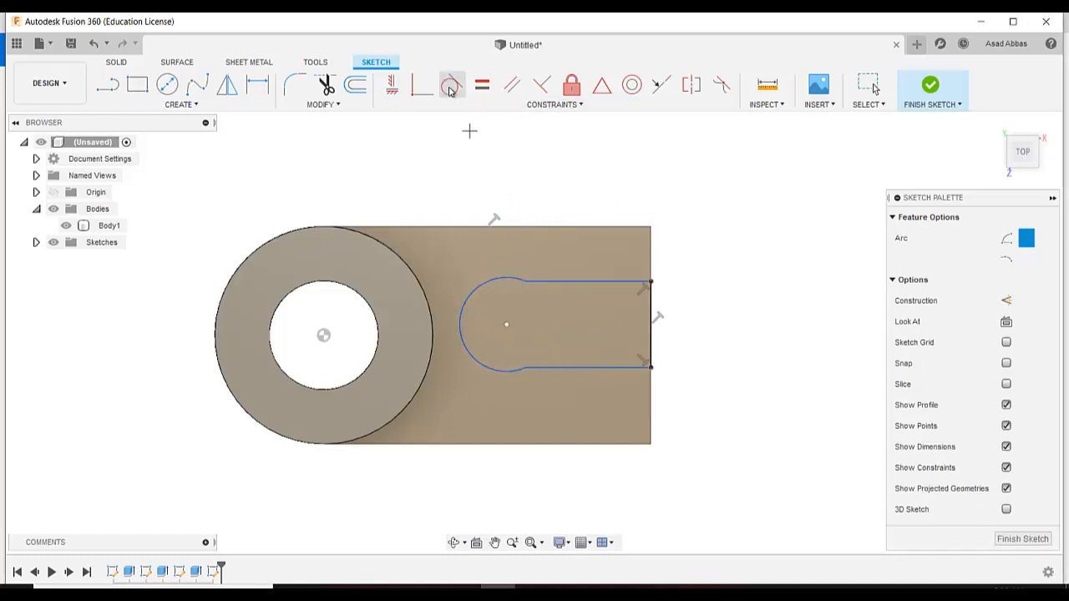
click(504, 286)
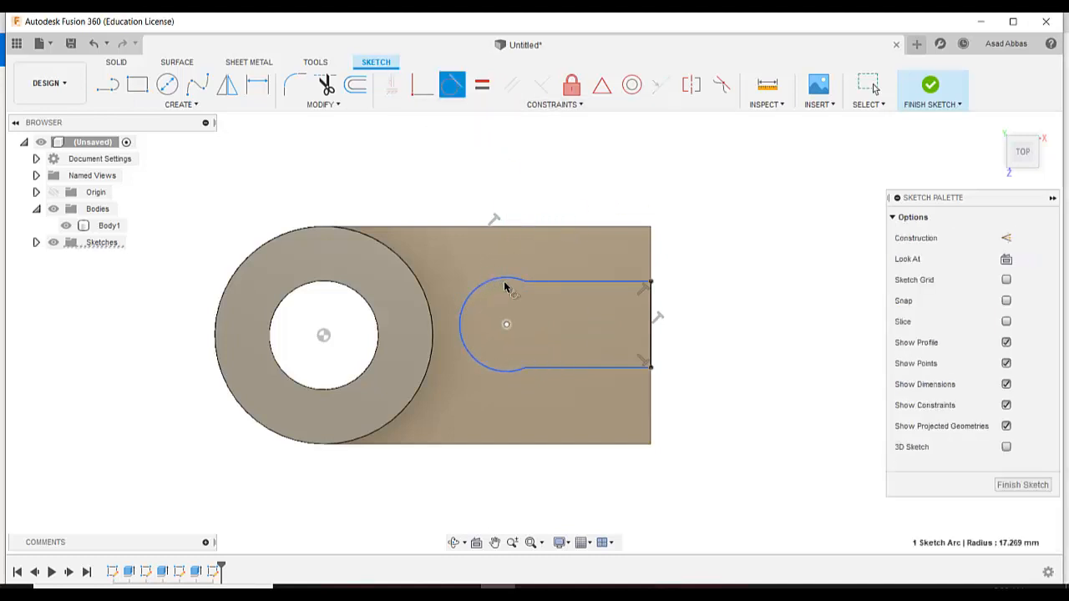
click(567, 286)
click(562, 369)
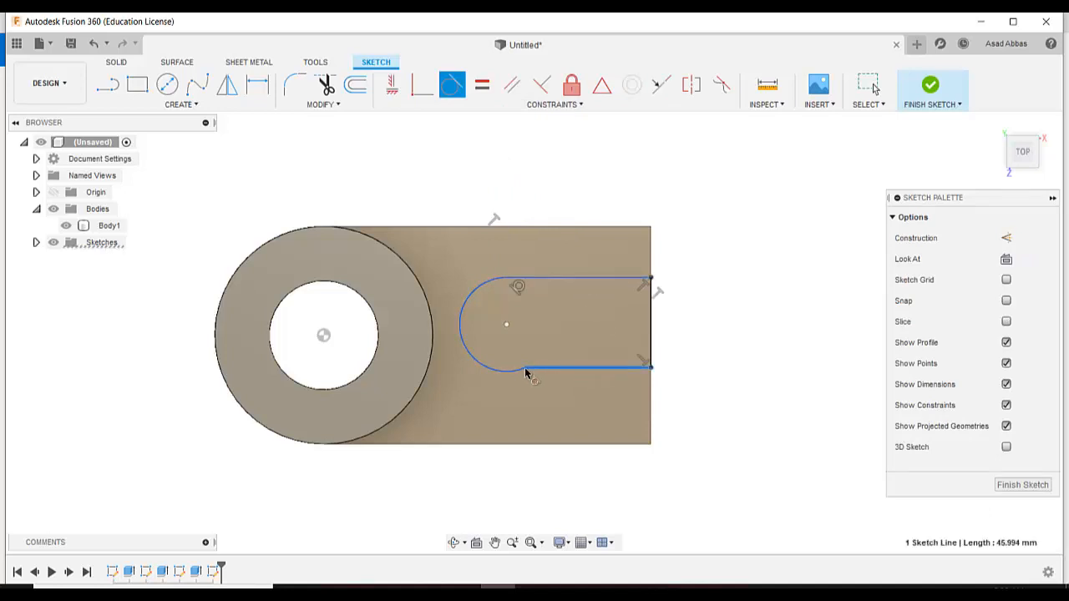
click(502, 371)
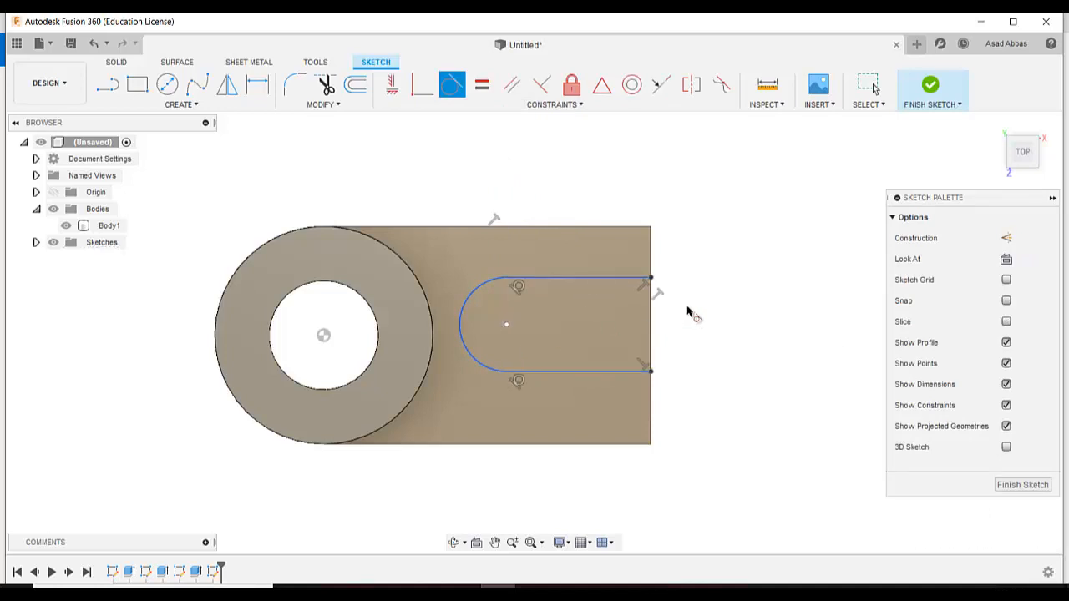
Step: Dimension the length of the slot's upper straight side as 30 mm
click(181, 105)
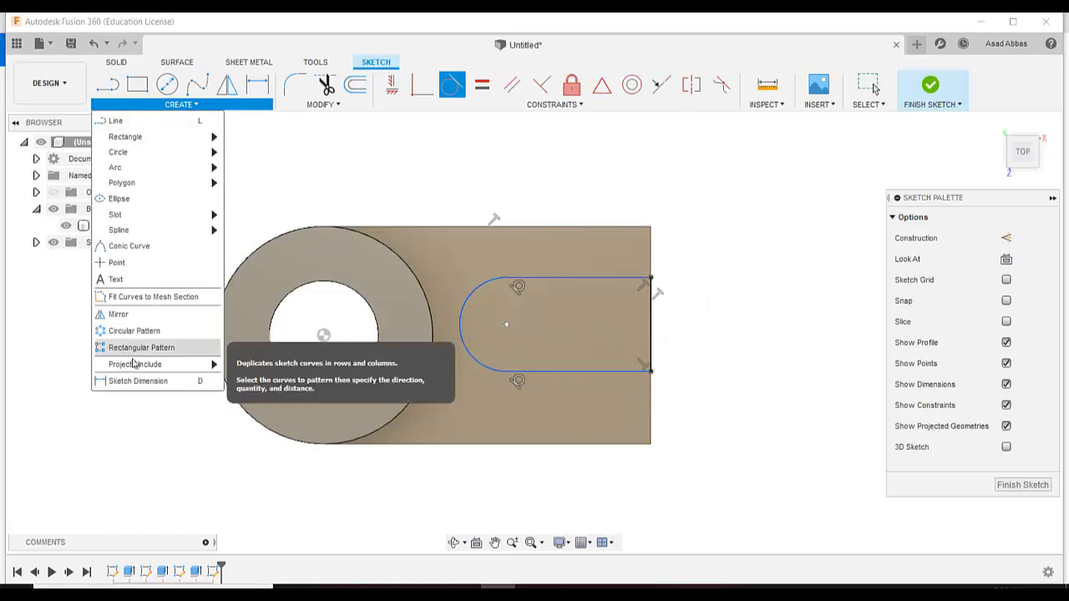
click(153, 381)
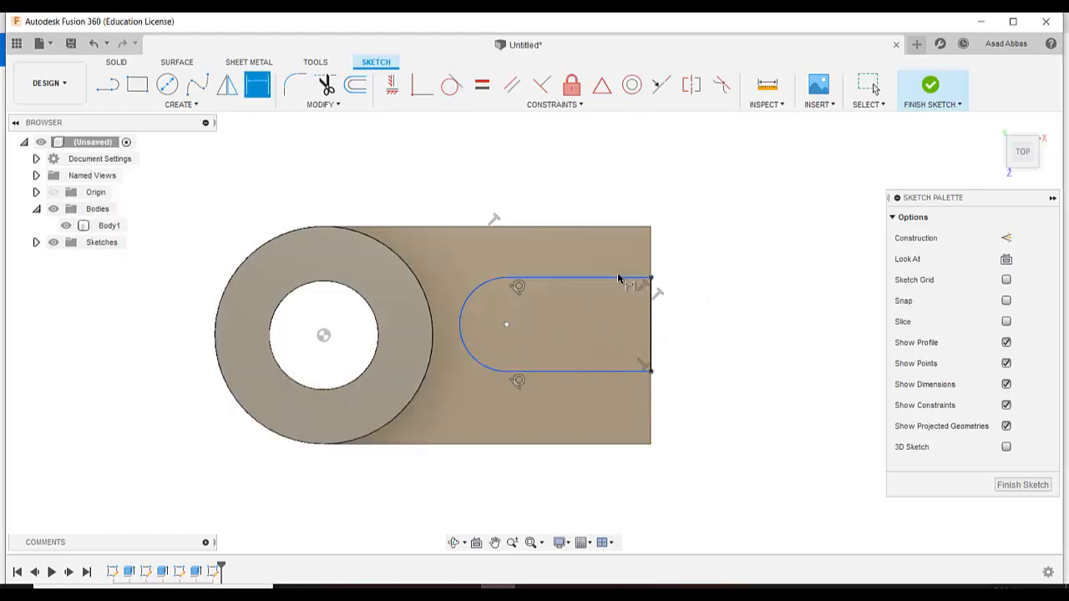
click(599, 279)
click(600, 197)
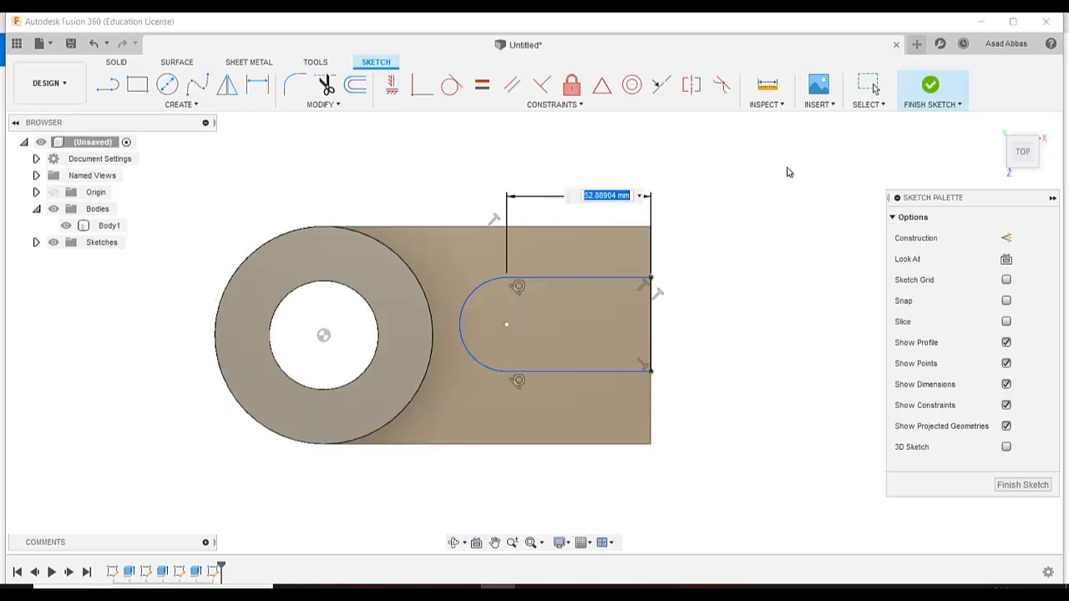
text(30)
key(Return)
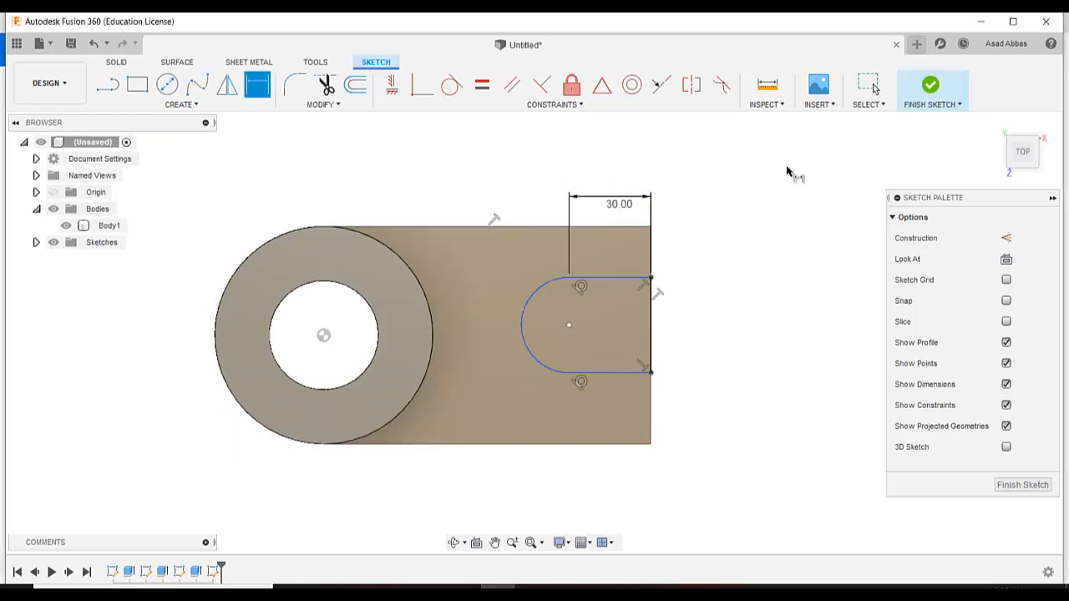
Step: Dimension the slot arc's radius as 15 mm
click(521, 344)
click(451, 304)
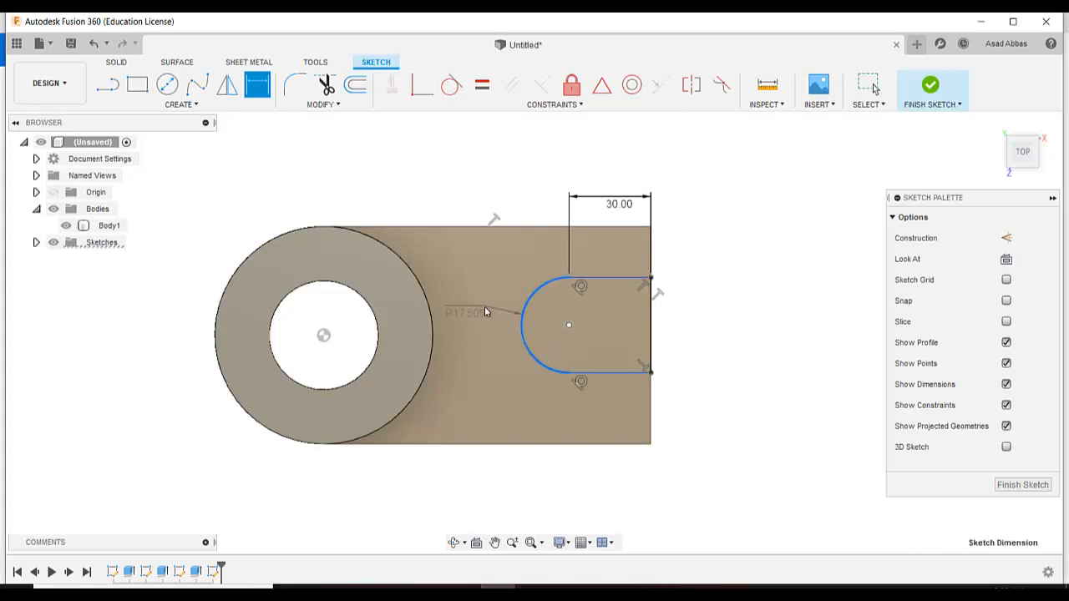
text(15)
key(Return)
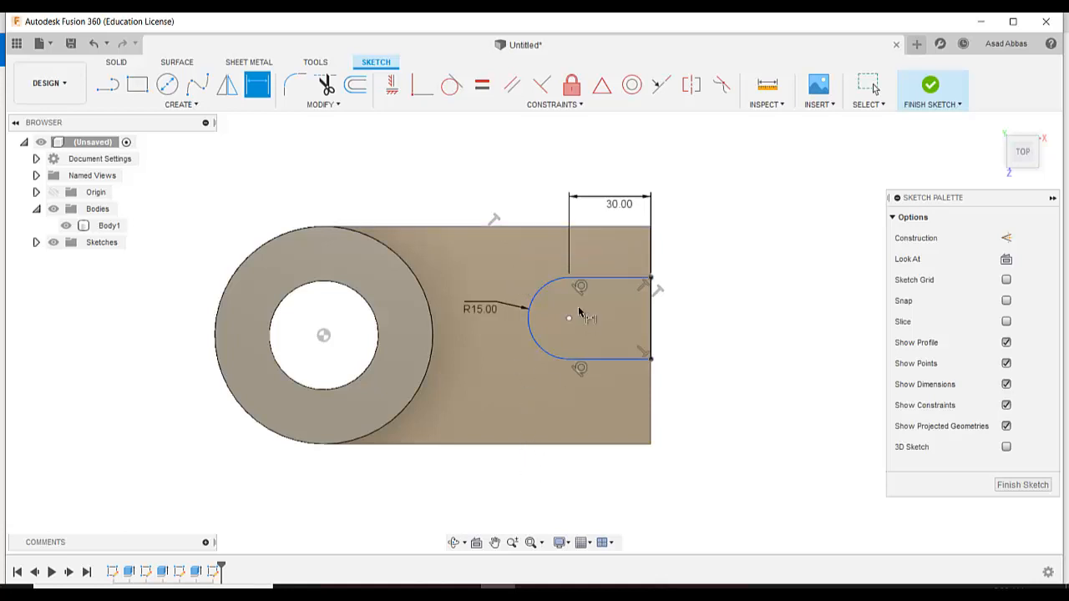
click(440, 227)
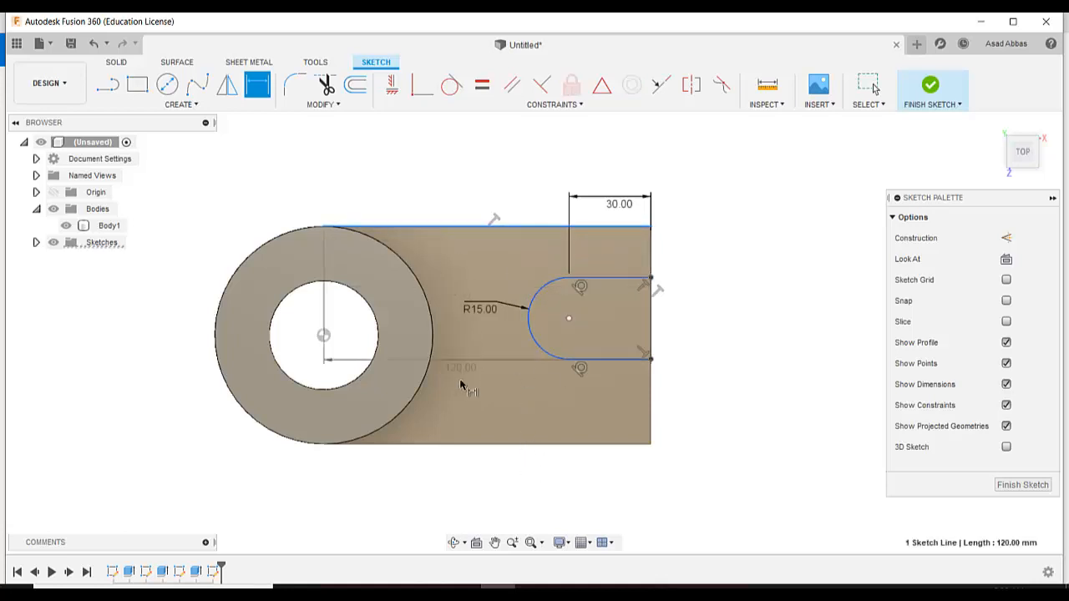
click(447, 431)
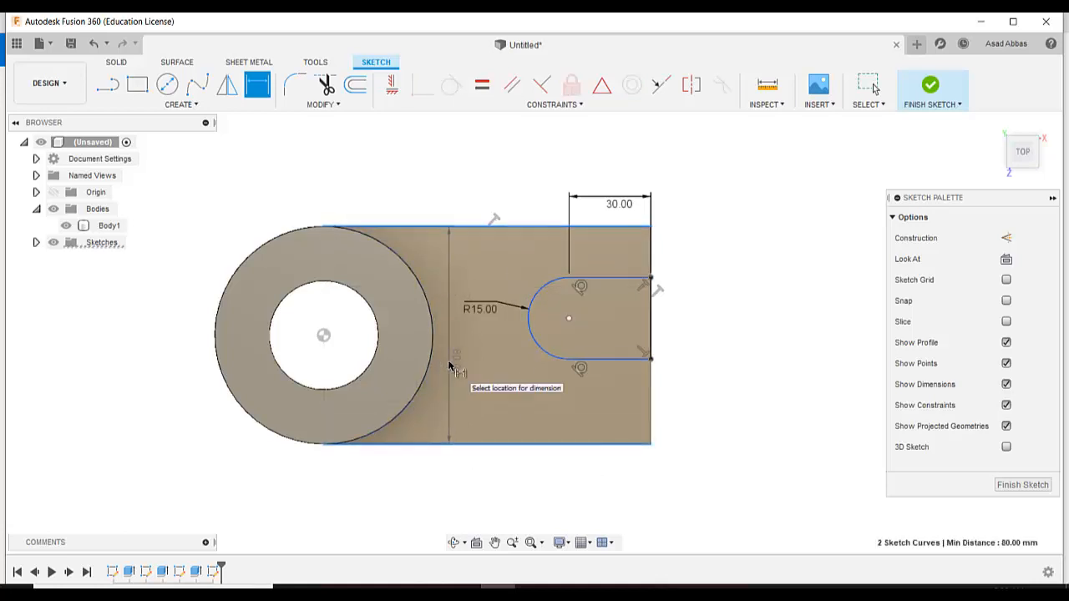
key(Escape)
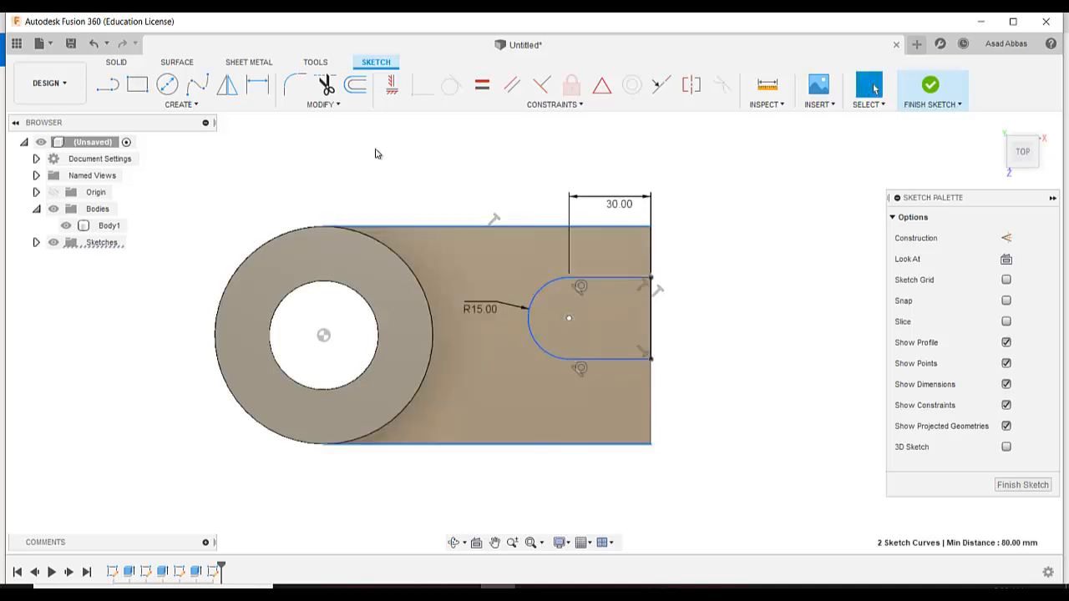
key(d)
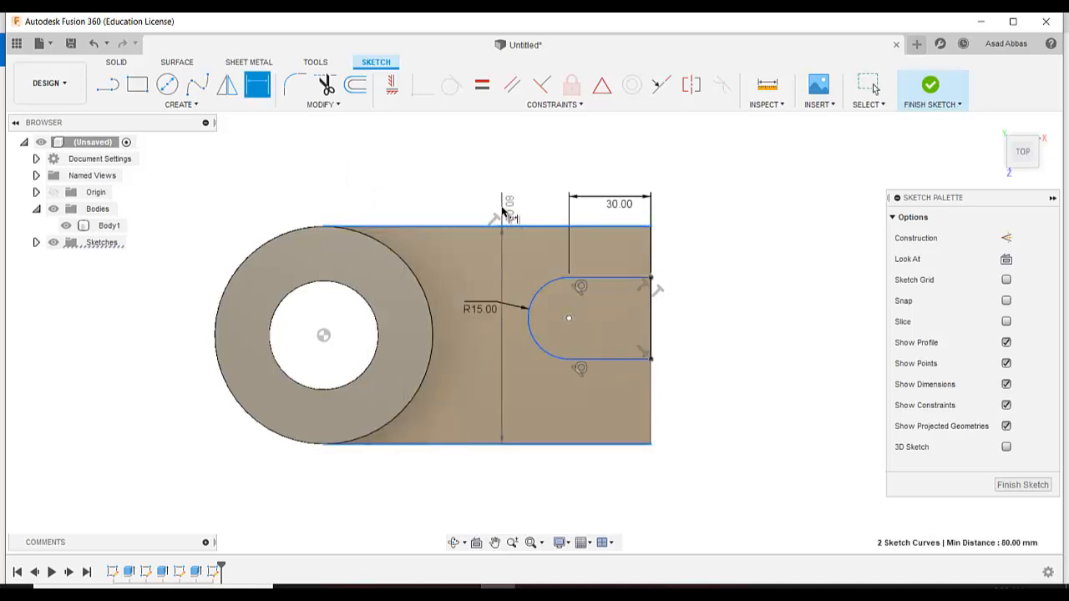
key(Escape)
key(Escape)
Step: Dimension the arc's centre 40 mm from the base's upper long edge and finish the sketch
key(d)
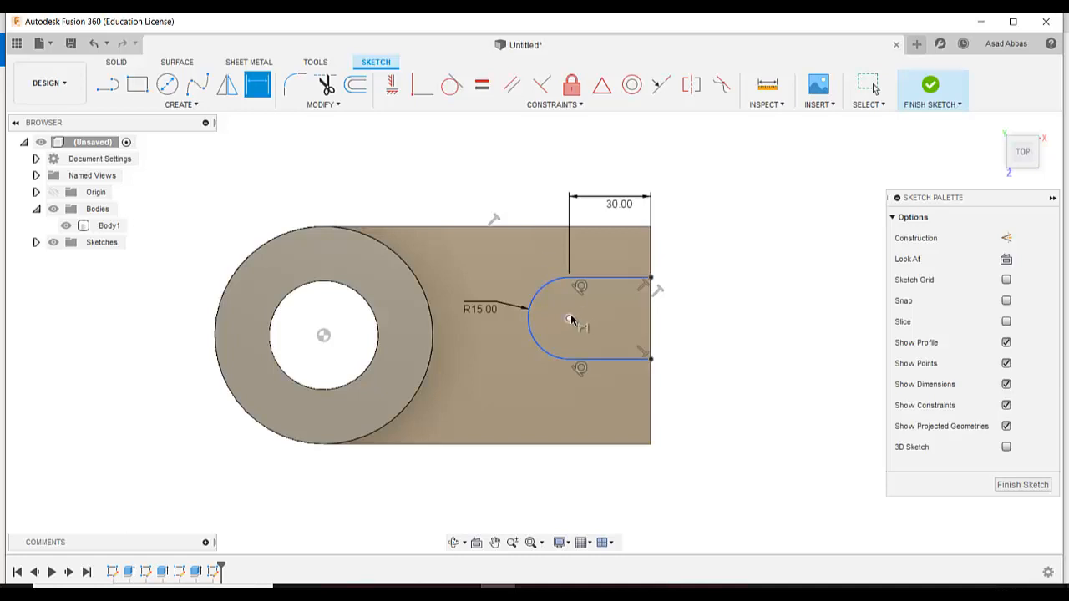
click(501, 227)
click(782, 270)
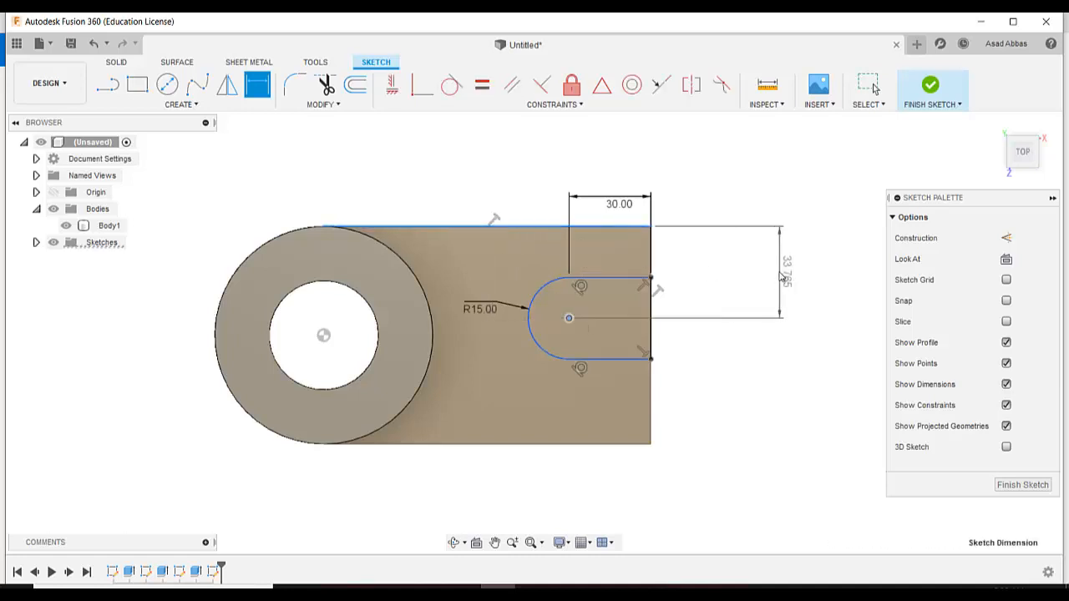
text(40)
key(Return)
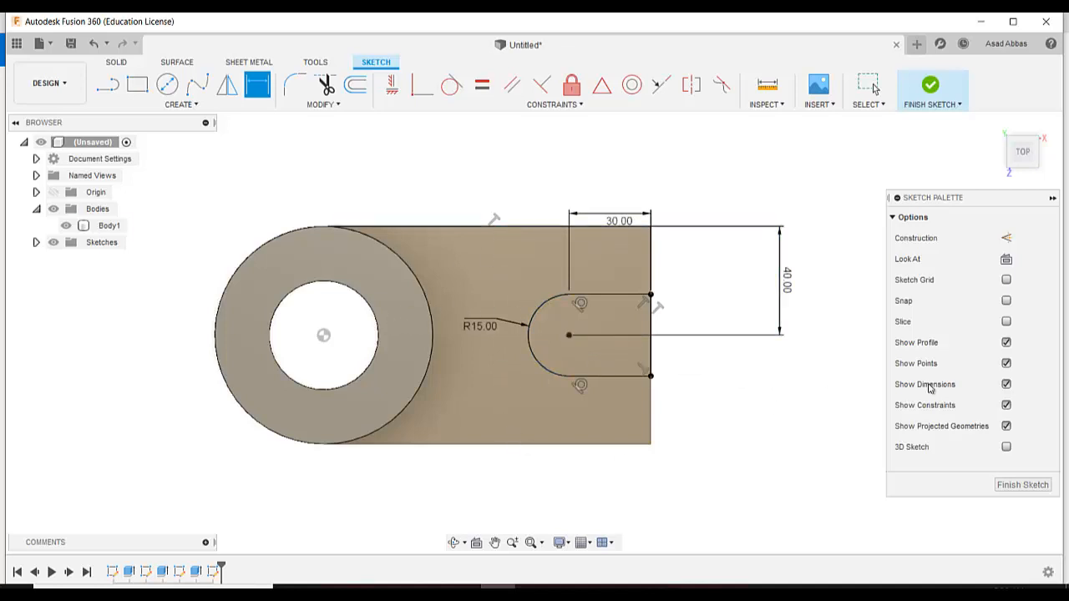
click(1024, 486)
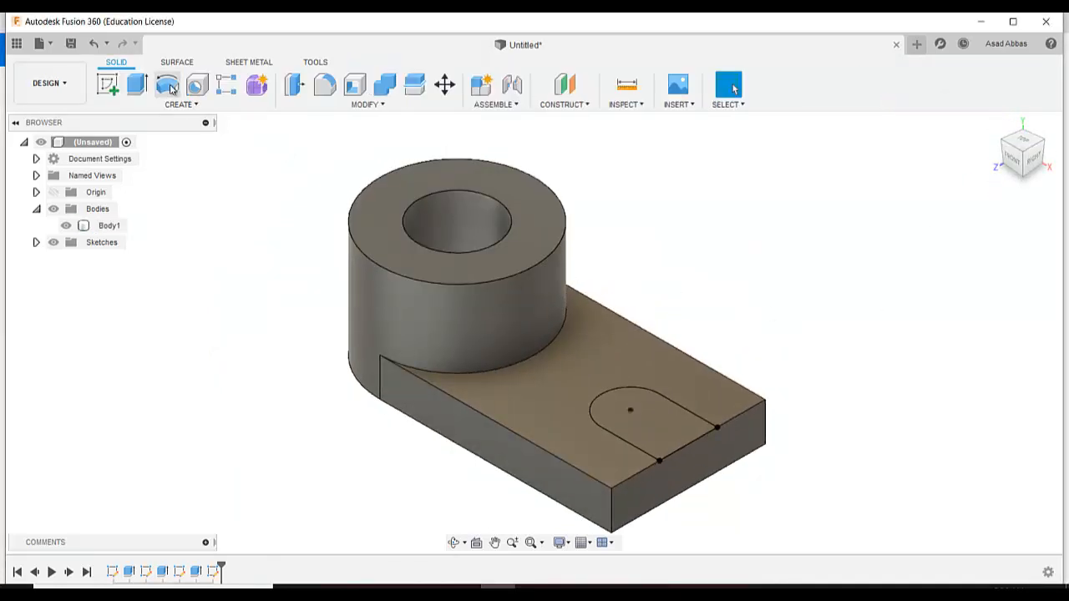
Step: Extrude the slot profile downward through the base as a Cut with its extent set to All
click(138, 85)
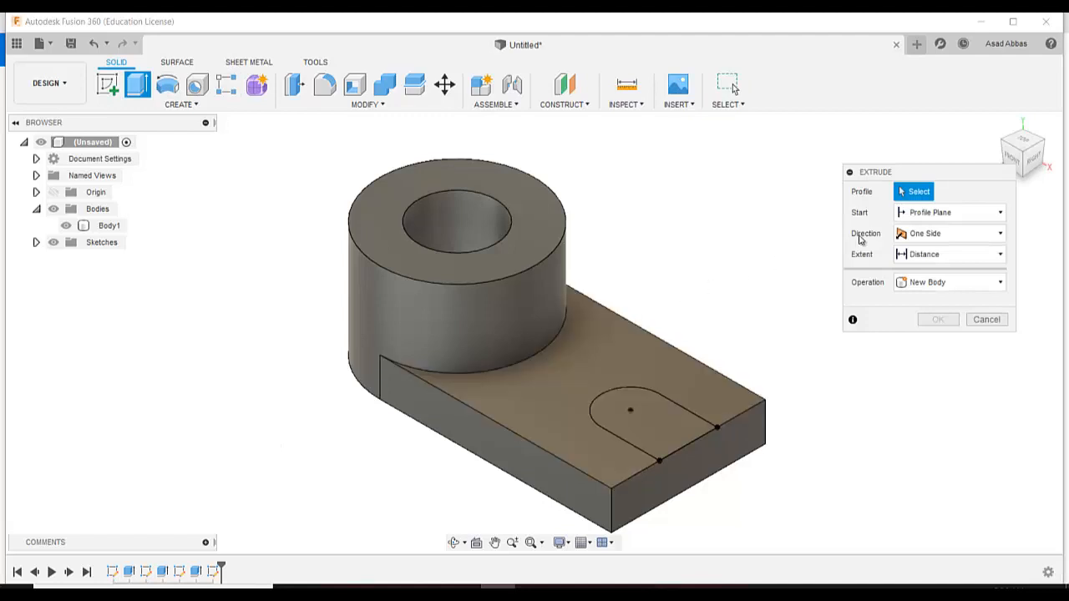
click(668, 420)
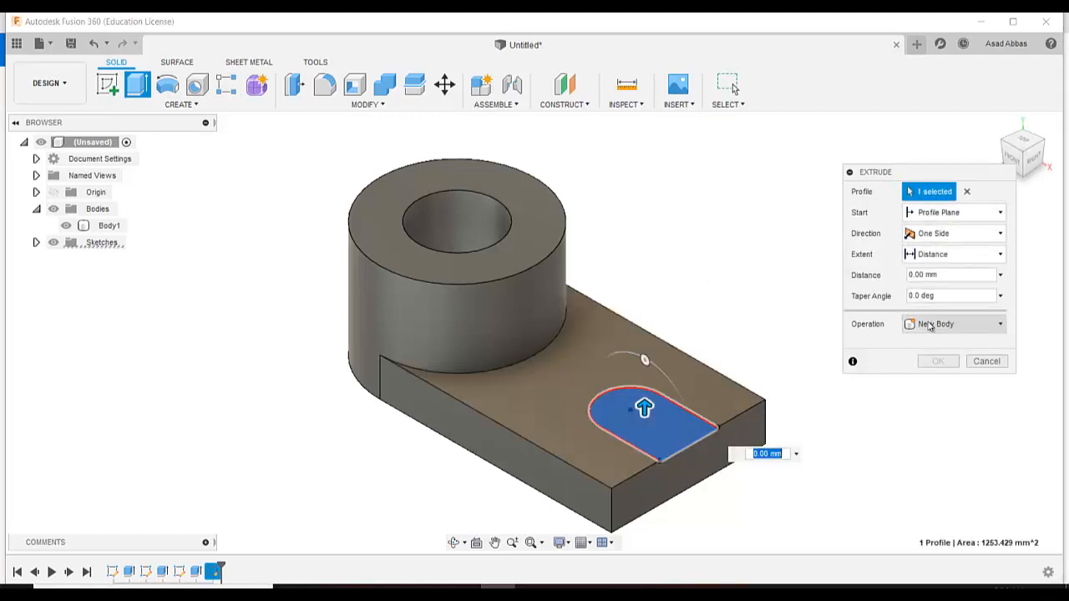
click(923, 325)
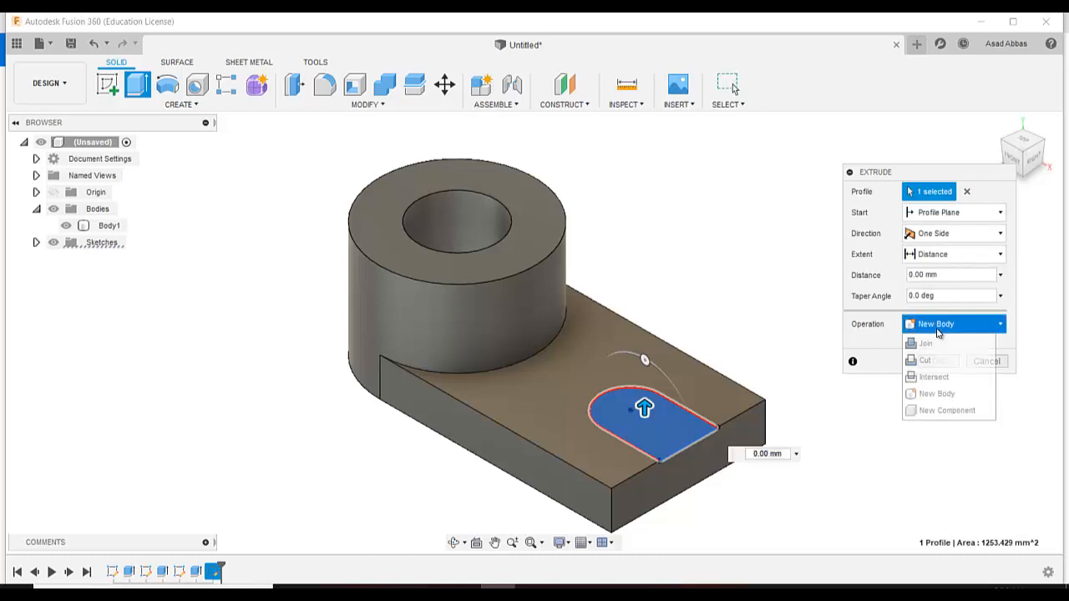
click(925, 361)
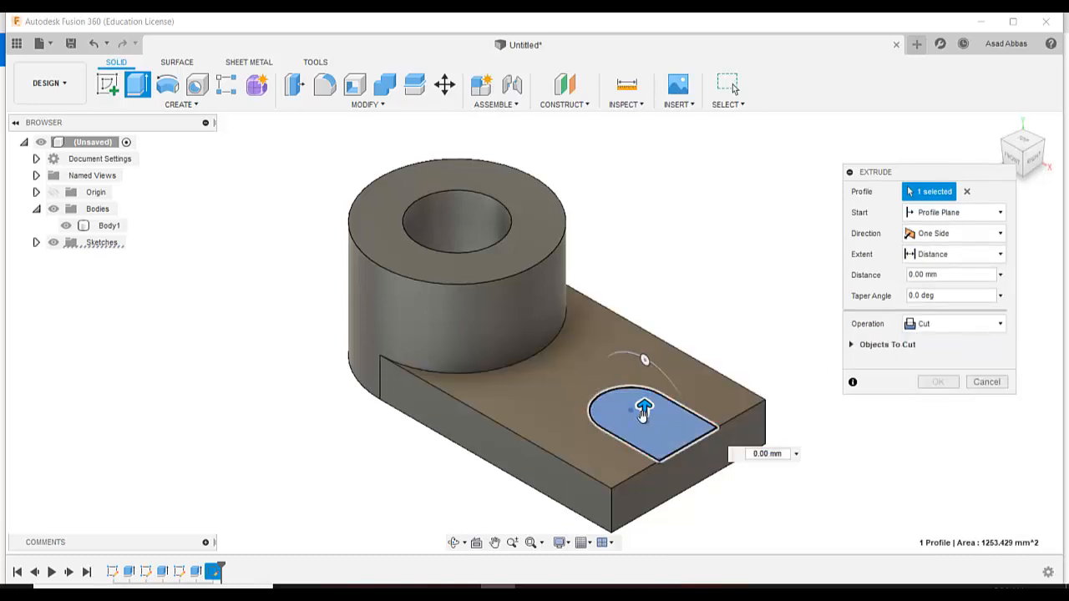
drag(644, 408, 645, 474)
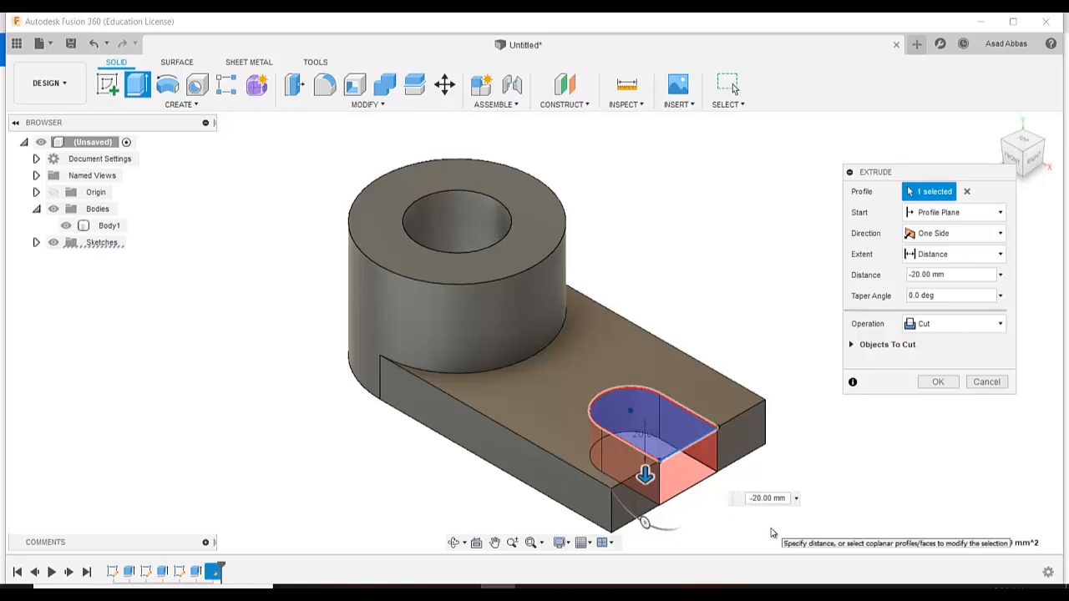
drag(647, 474, 645, 500)
click(938, 259)
click(939, 292)
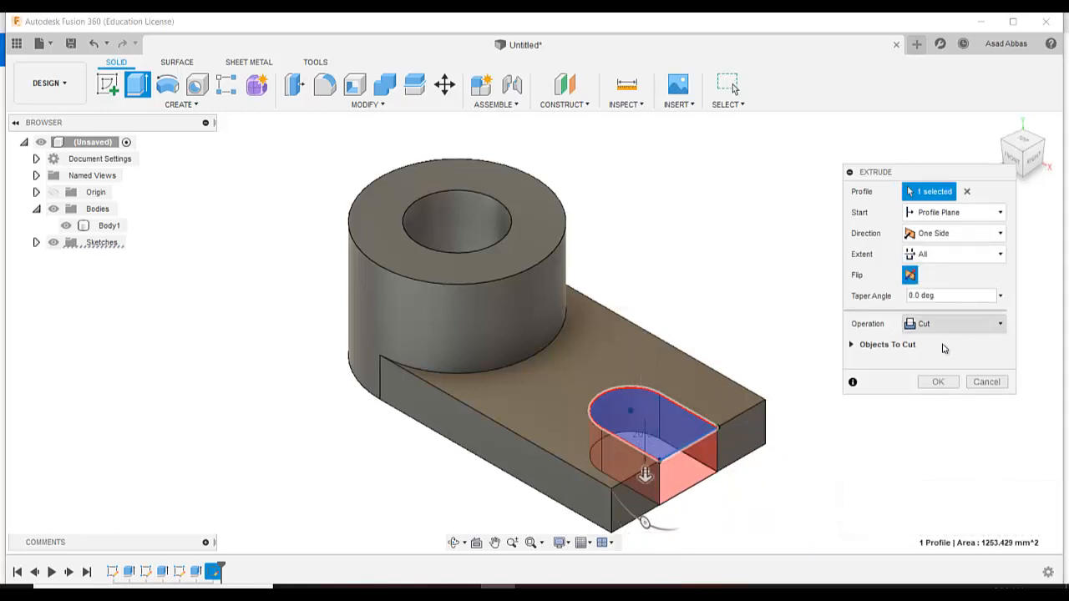
click(938, 382)
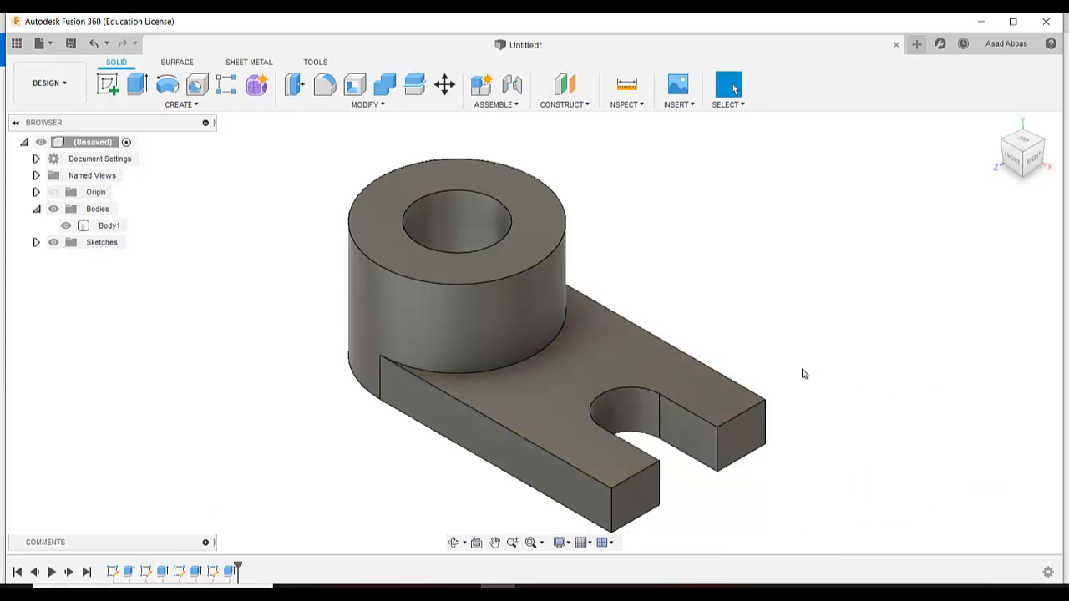
Step: Expand the list of sketches and highlight Sketch1 to Sketch4 one by one to examine which geometry each contains
click(35, 242)
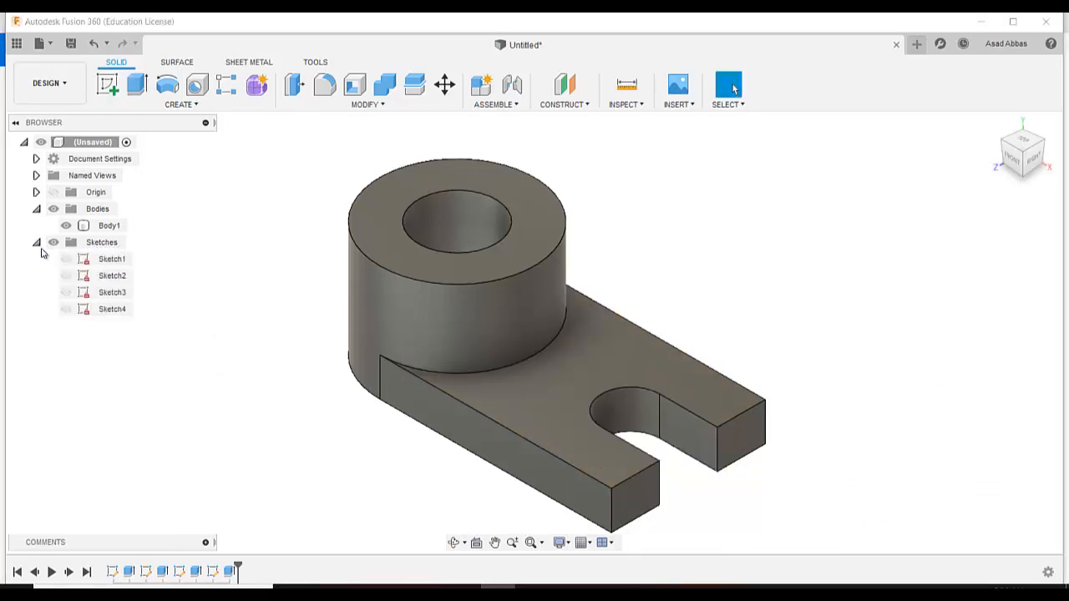
click(108, 260)
click(110, 277)
click(112, 293)
click(113, 310)
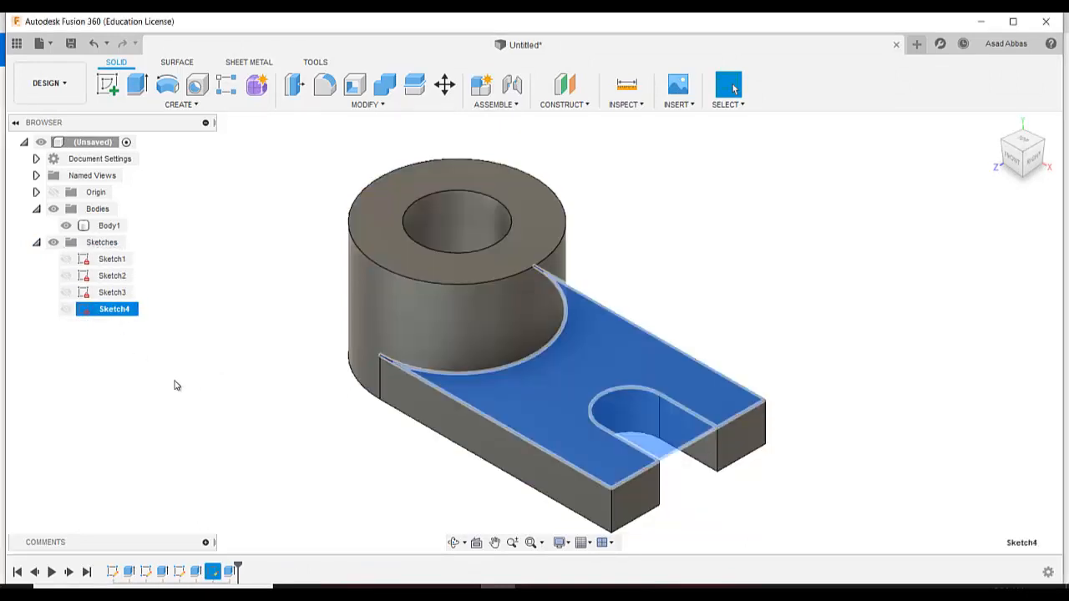
click(175, 382)
Step: Toggle the visibility of Sketch4 on and off to compare the slot with its sketch, leaving the sketch hidden
click(66, 310)
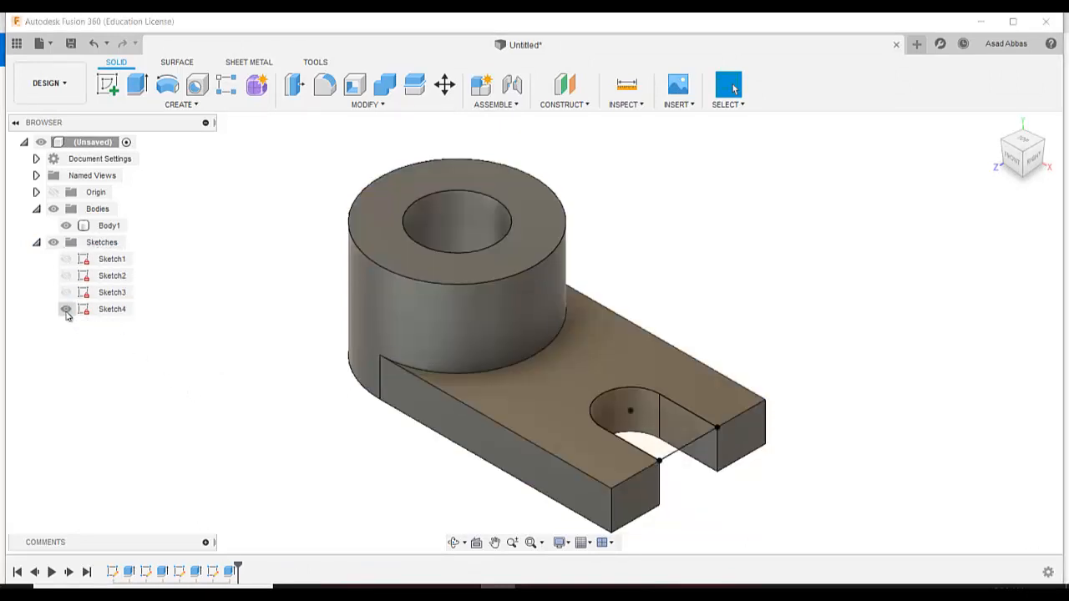
click(66, 311)
click(66, 310)
click(66, 311)
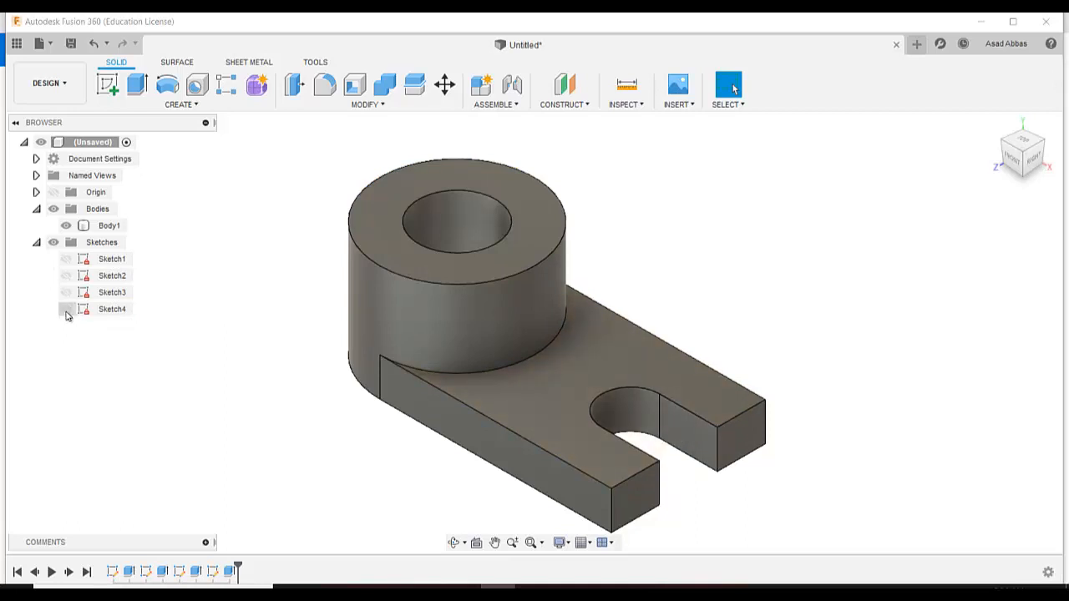
click(67, 312)
click(67, 312)
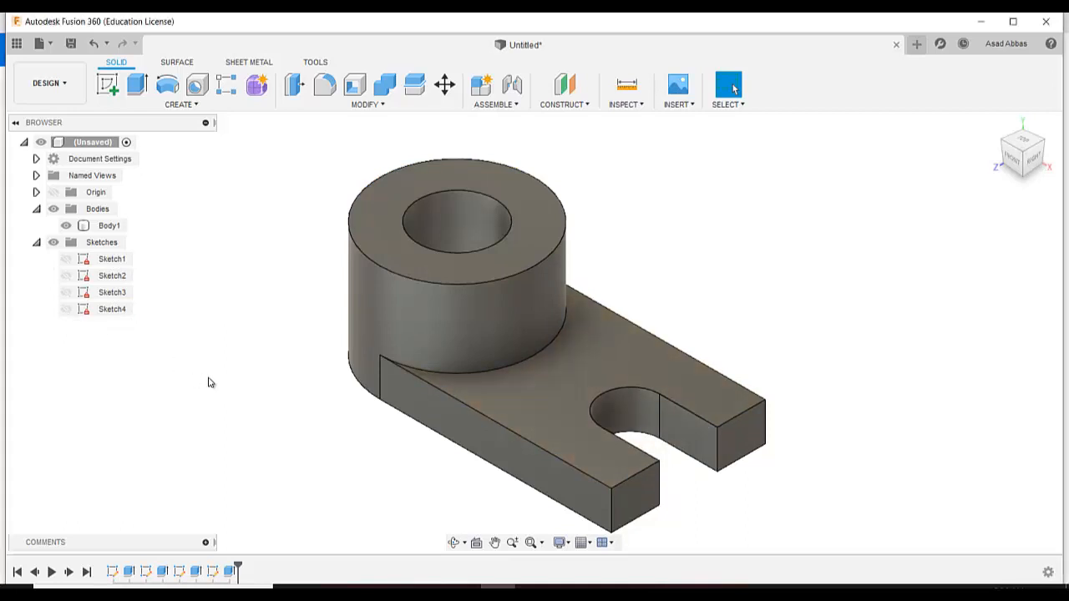